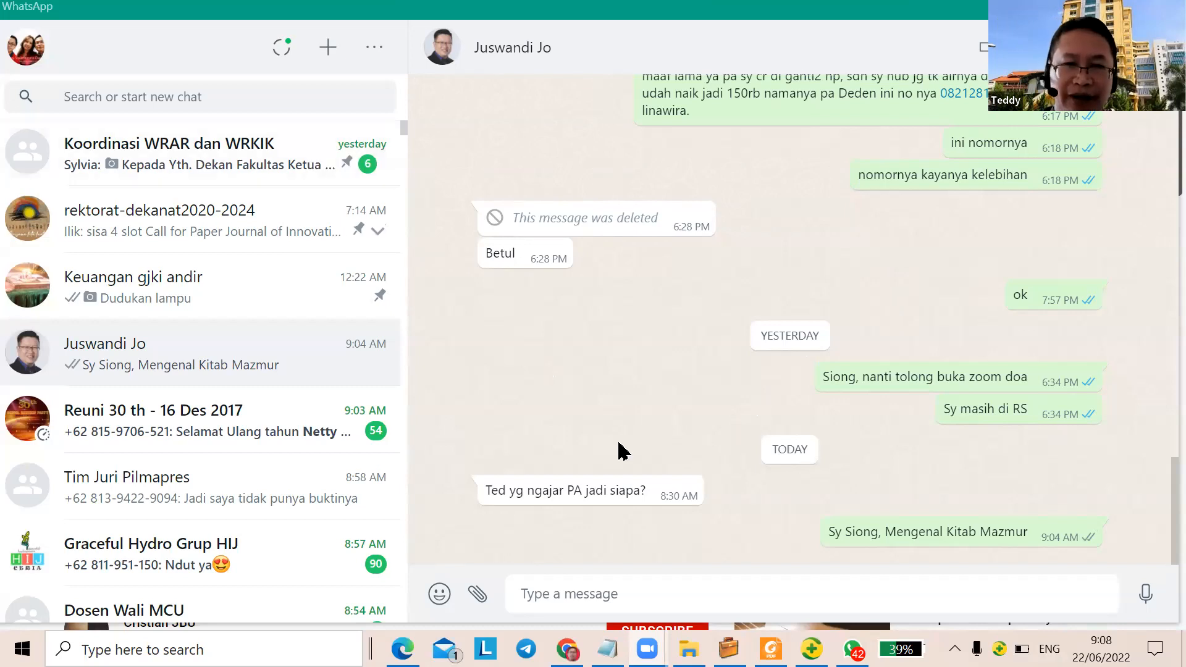
Scroll the KWIPRO 2018 manual in Foxit to the Daftar Isi page, then return to Kwipro
mouse_move(729, 649)
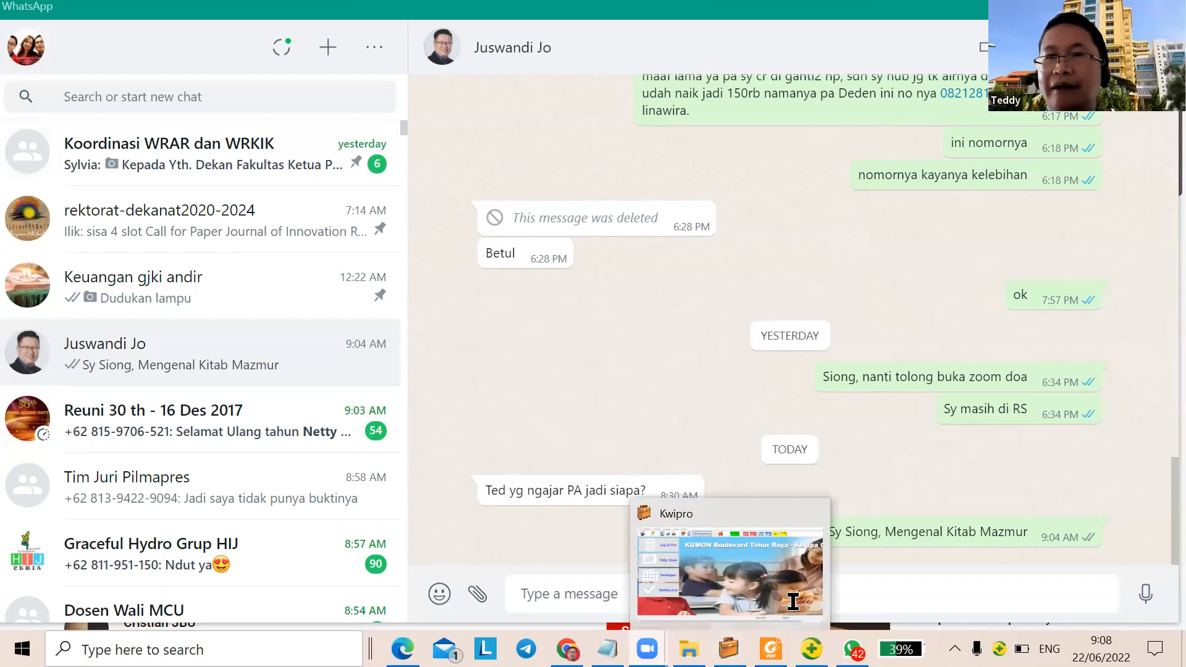
click(770, 649)
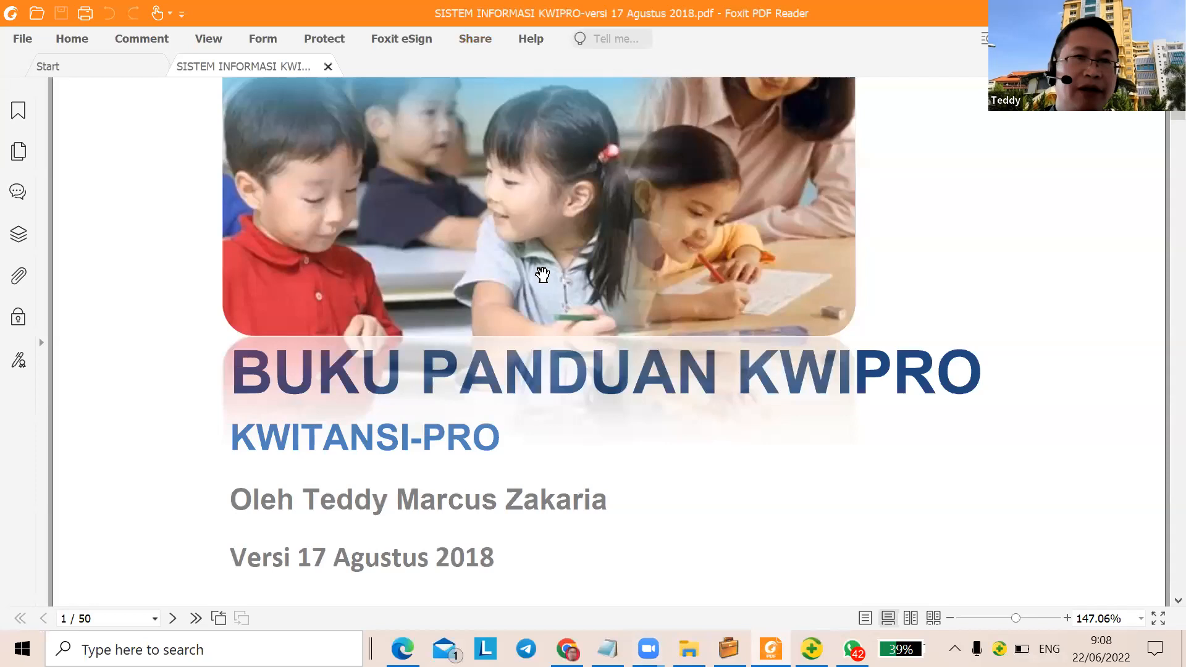
scroll(461, 324, down, 3)
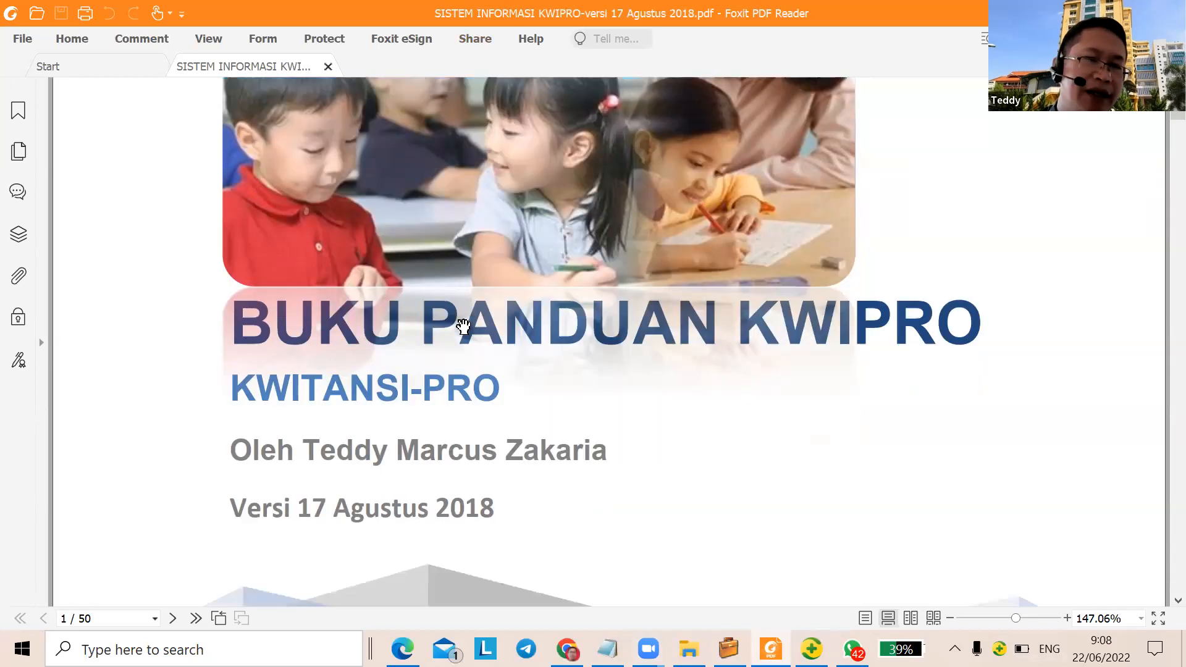
scroll(464, 327, down, 18)
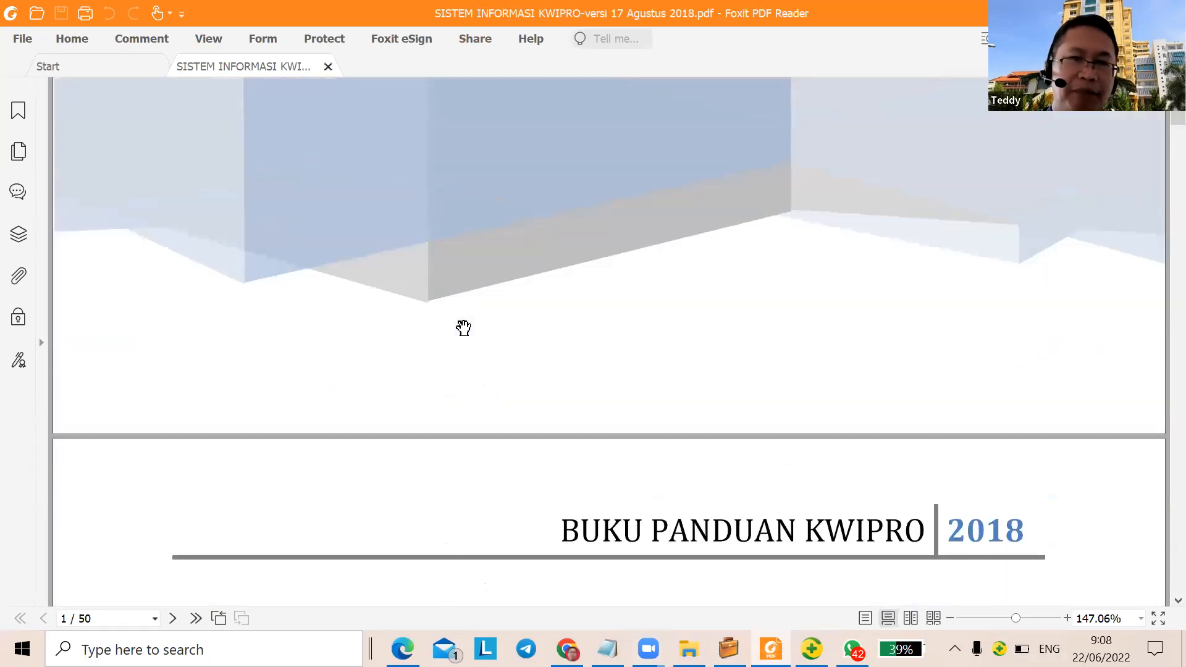
scroll(464, 305, down, 3)
scroll(346, 469, up, 3)
scroll(403, 151, down, 2)
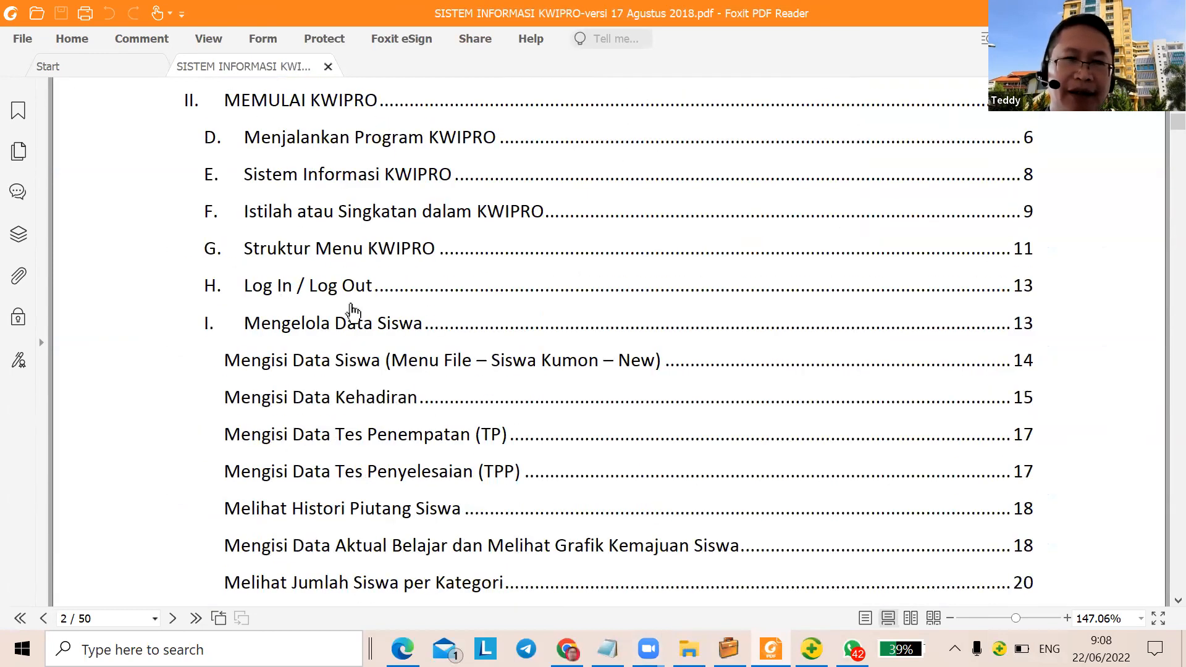
scroll(620, 220, up, 5)
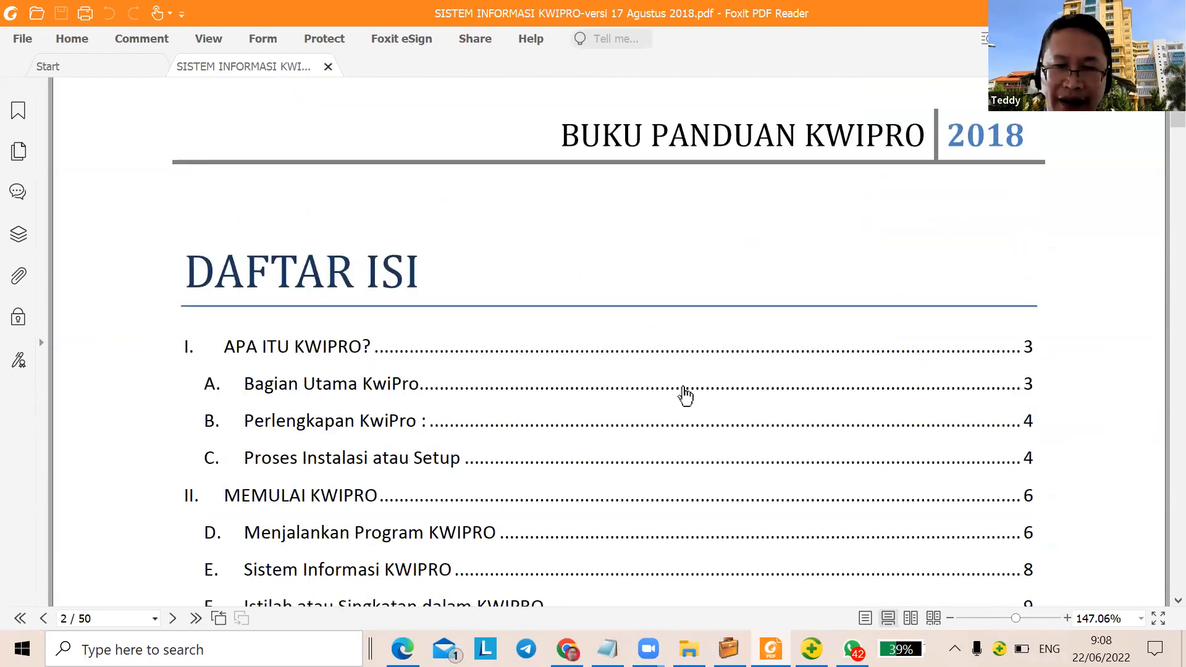
mouse_move(729, 649)
click(729, 571)
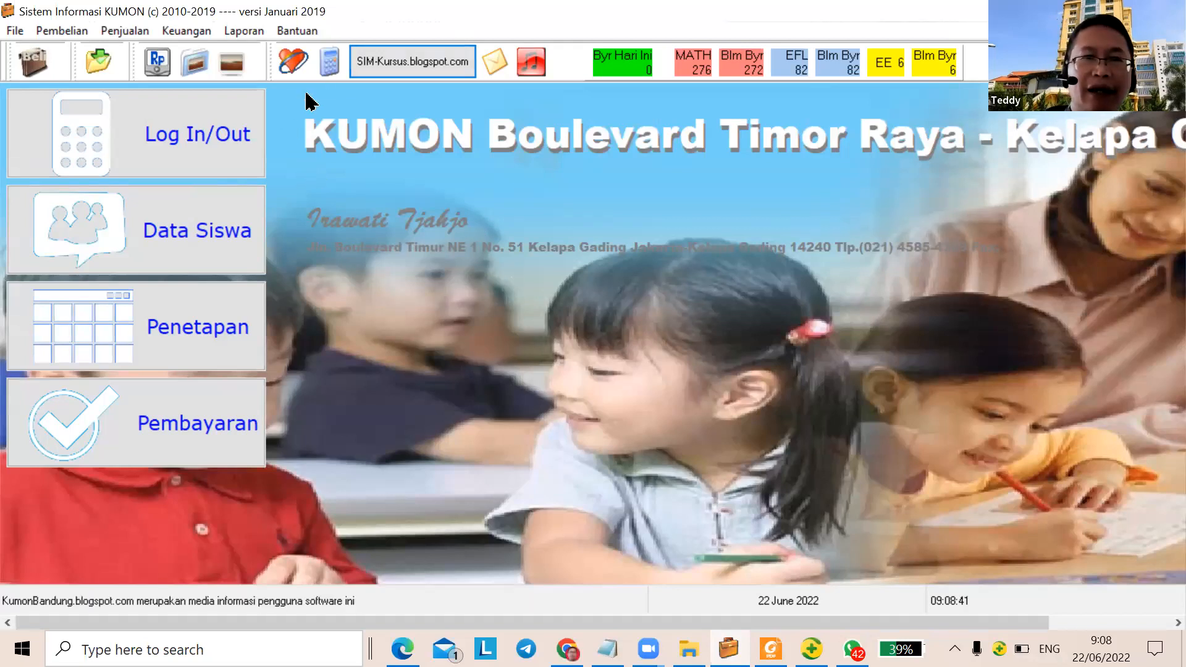
Log in through Log In/Out with the administrator username and the account password
click(327, 65)
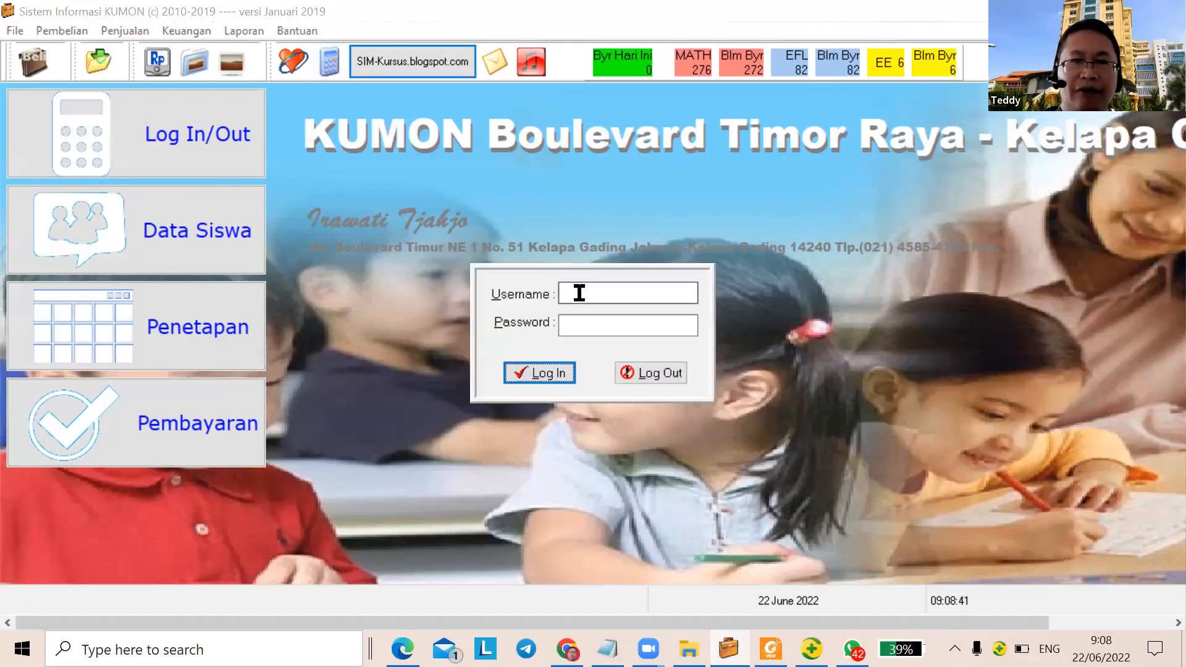
text(A)
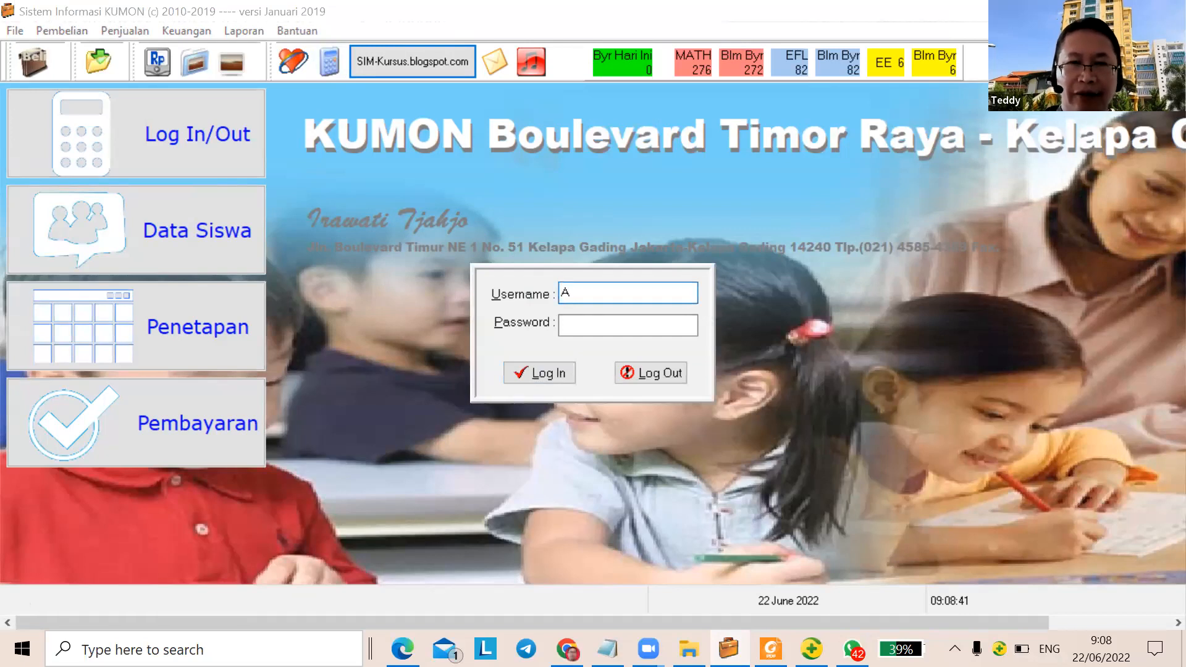
text(dmin)
key(Tab)
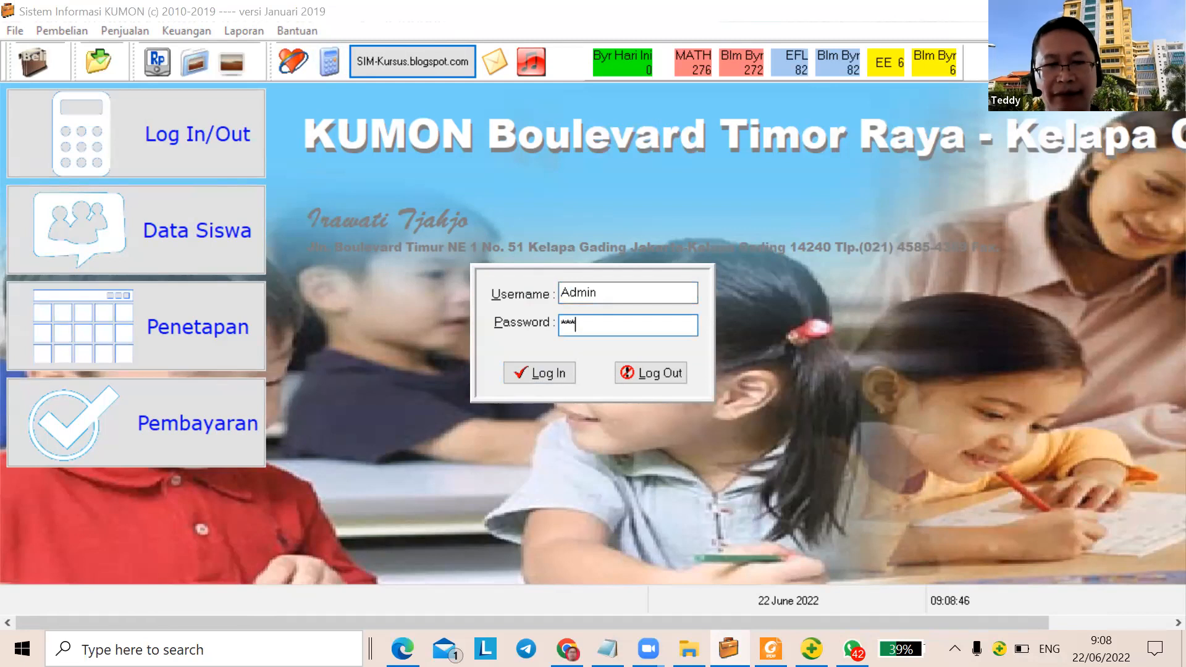
key(Return)
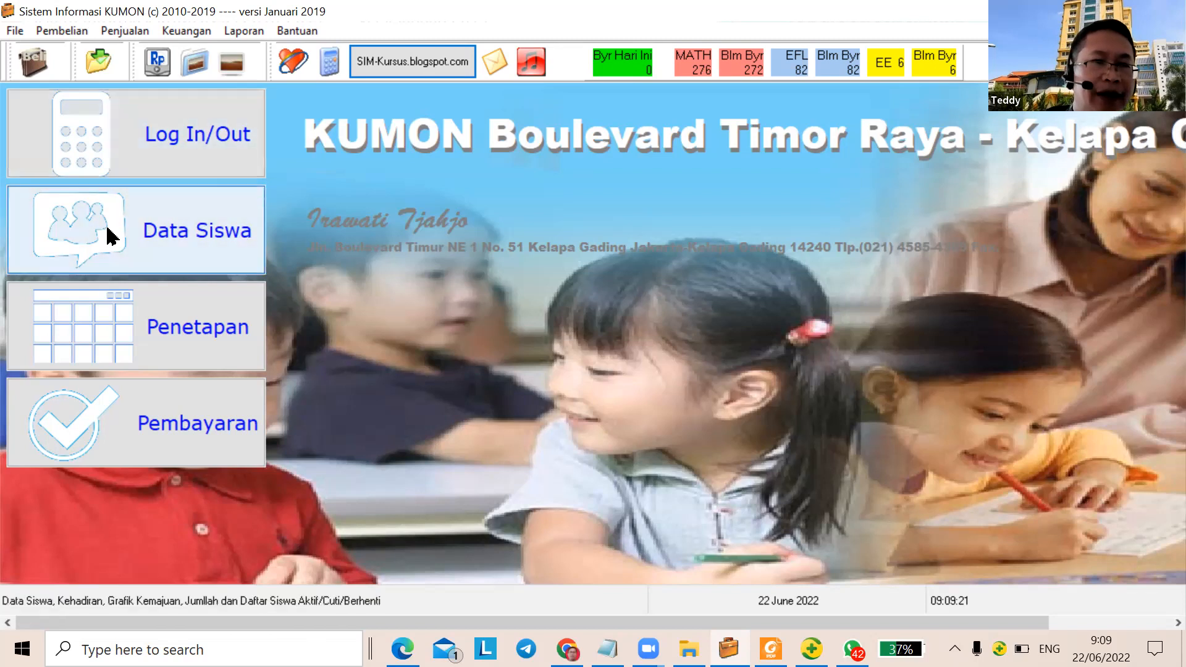
Sort Data Siswa by KodeSiswa descending and edit the top student's record
click(123, 239)
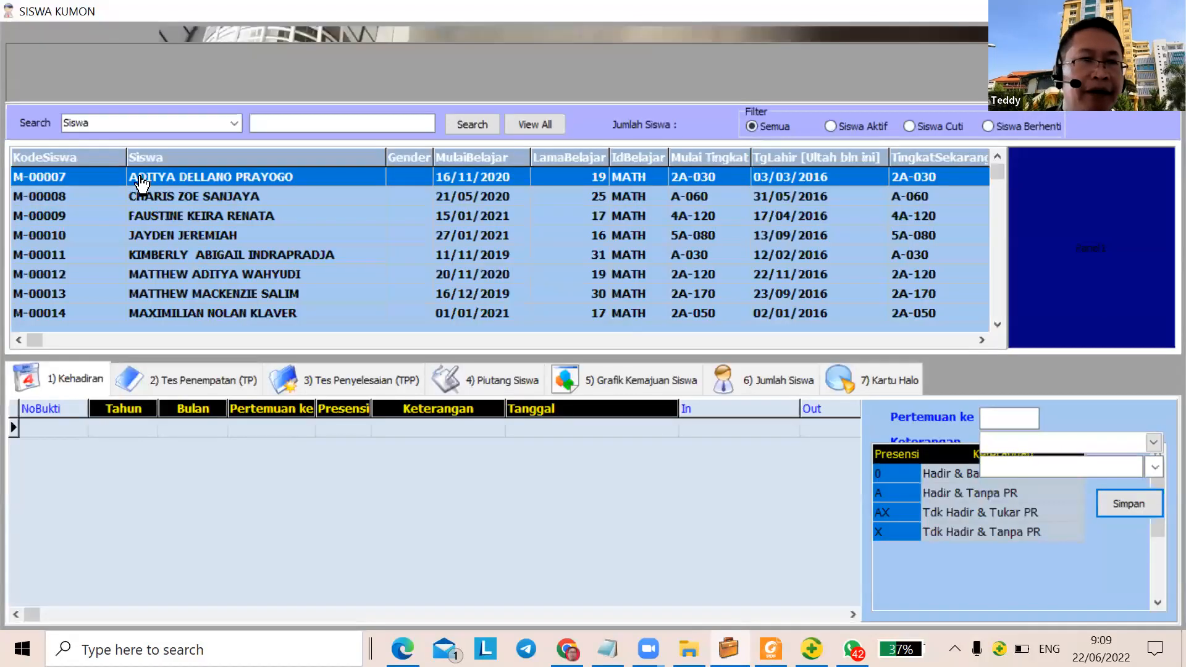
click(90, 157)
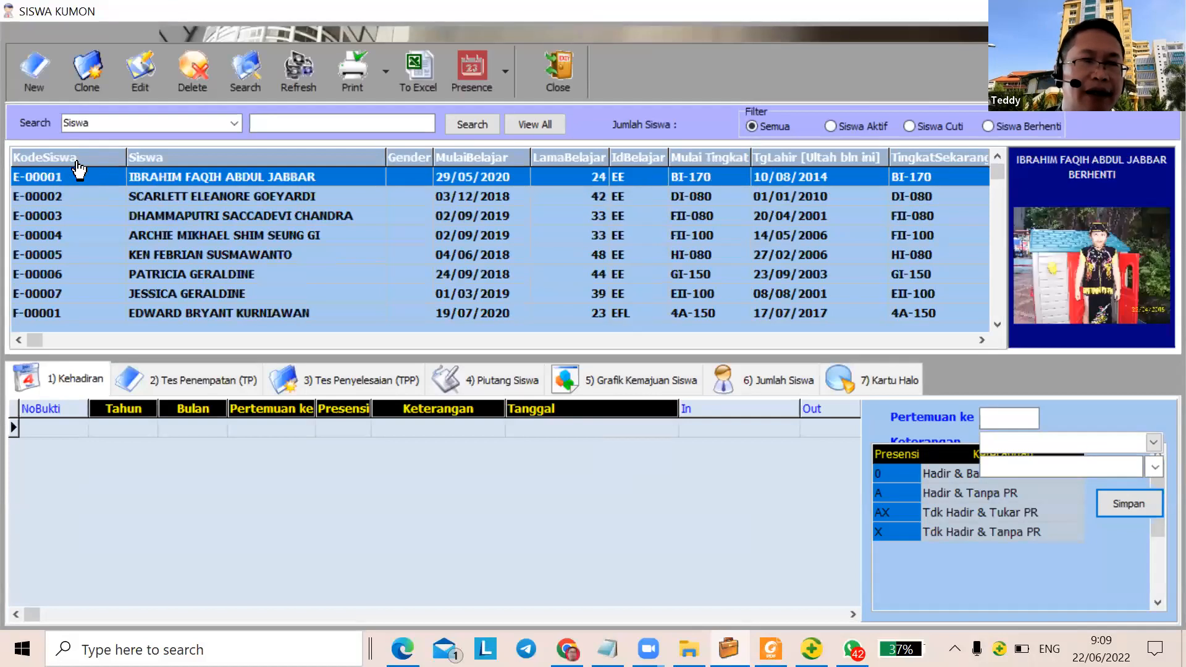
click(77, 161)
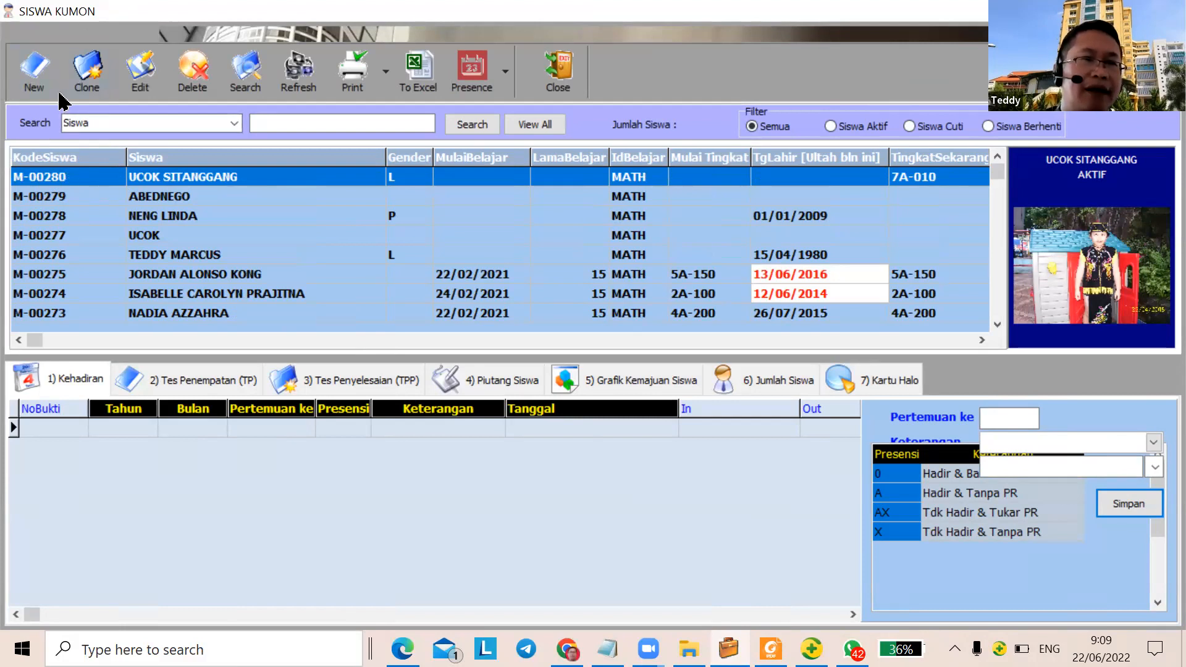
click(141, 70)
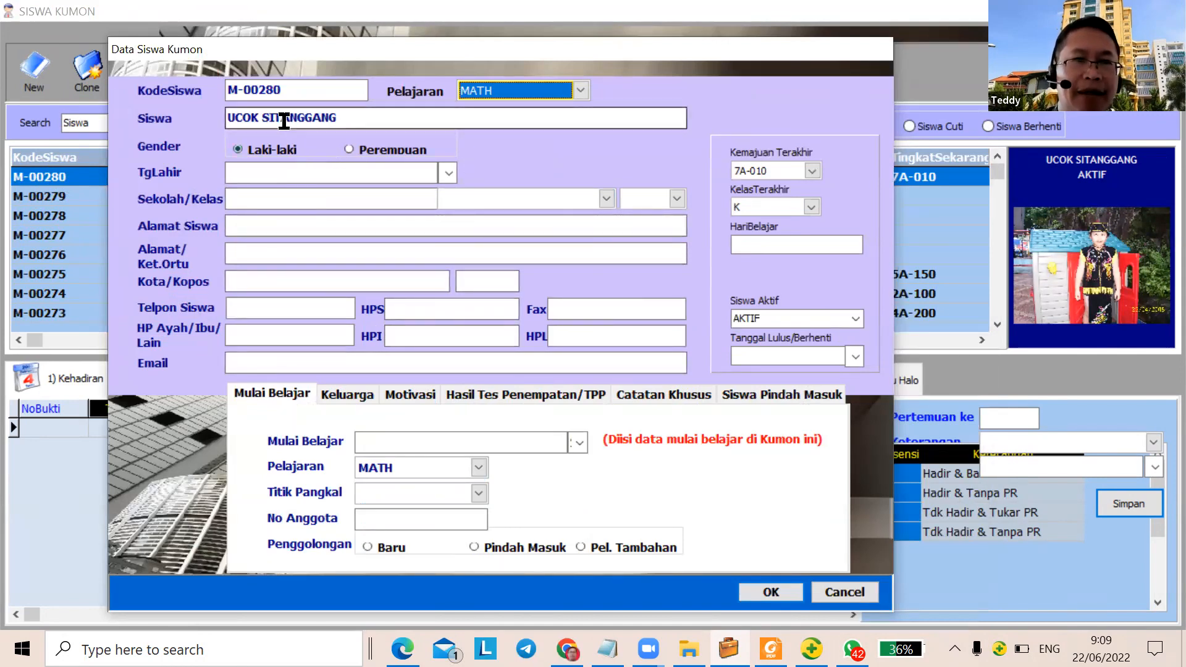
Check the birth date calendar and the Keluarga, Motivasi, TPP and Catatan Khusus sections
click(449, 177)
click(344, 198)
click(334, 204)
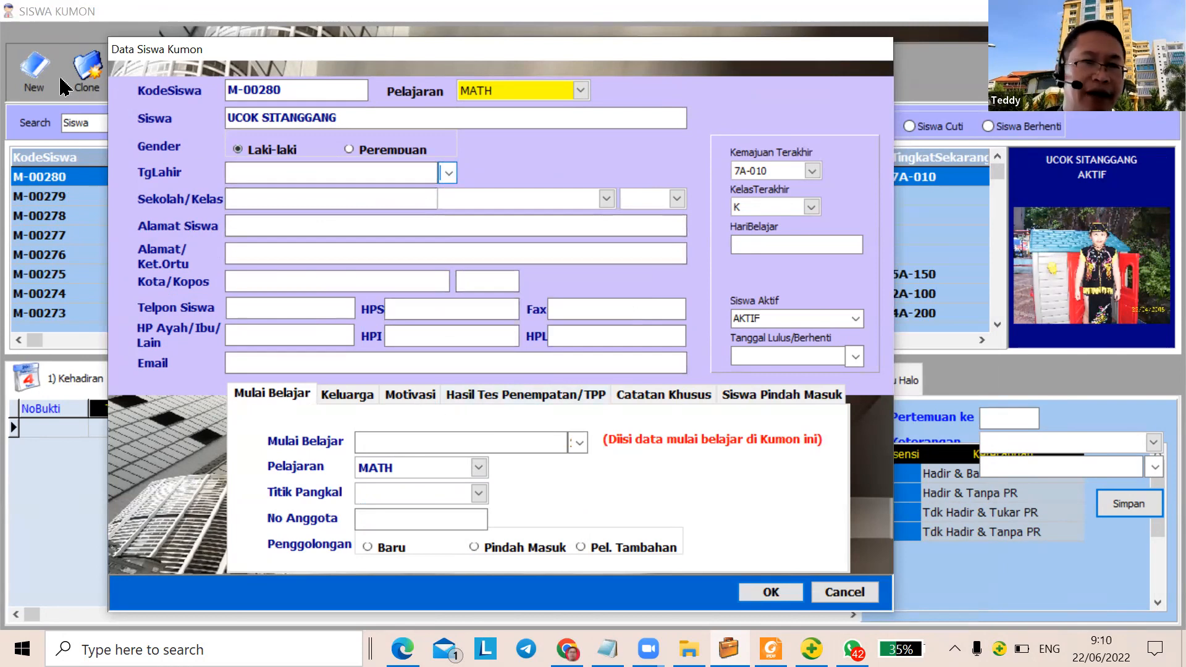
click(359, 398)
click(407, 397)
click(554, 397)
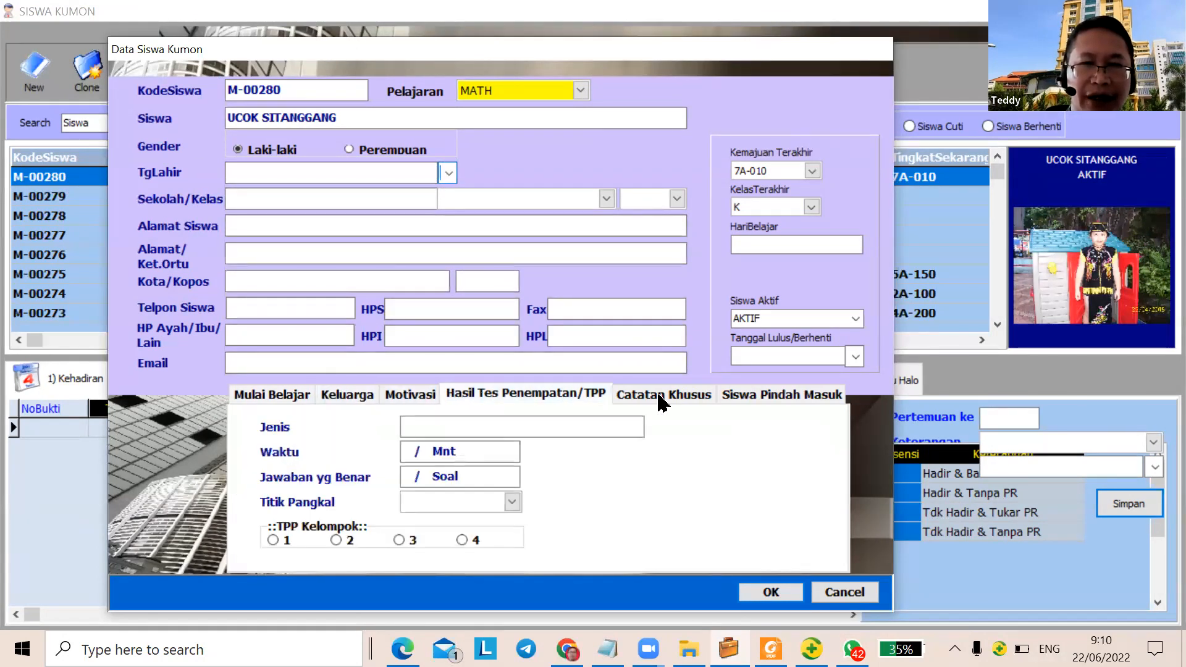
click(664, 396)
Revisit every tab through Siswa Pindah Masuk, view the Pelajaran list, and cancel the form
click(289, 401)
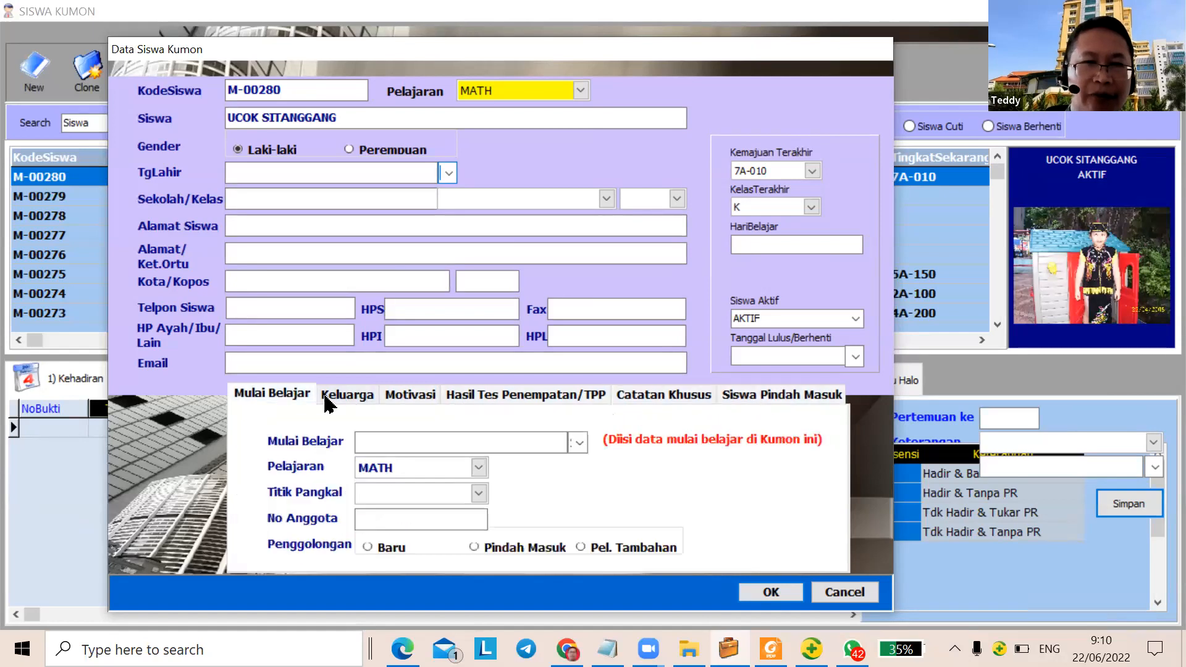
click(349, 401)
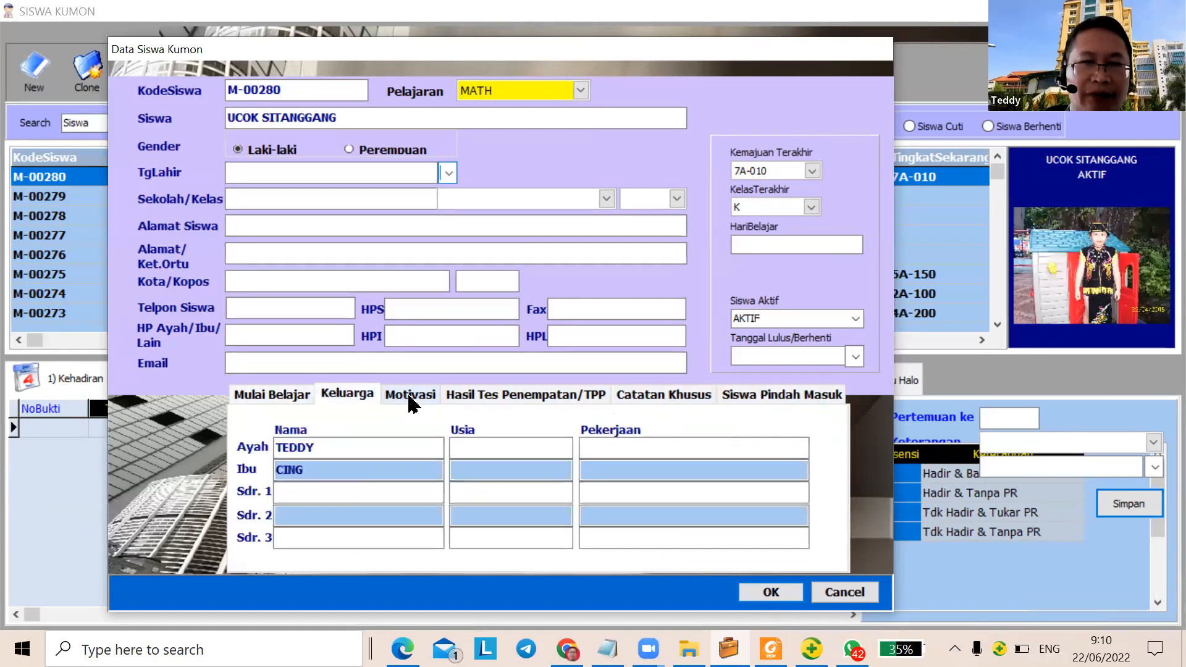
click(408, 400)
click(522, 400)
click(683, 398)
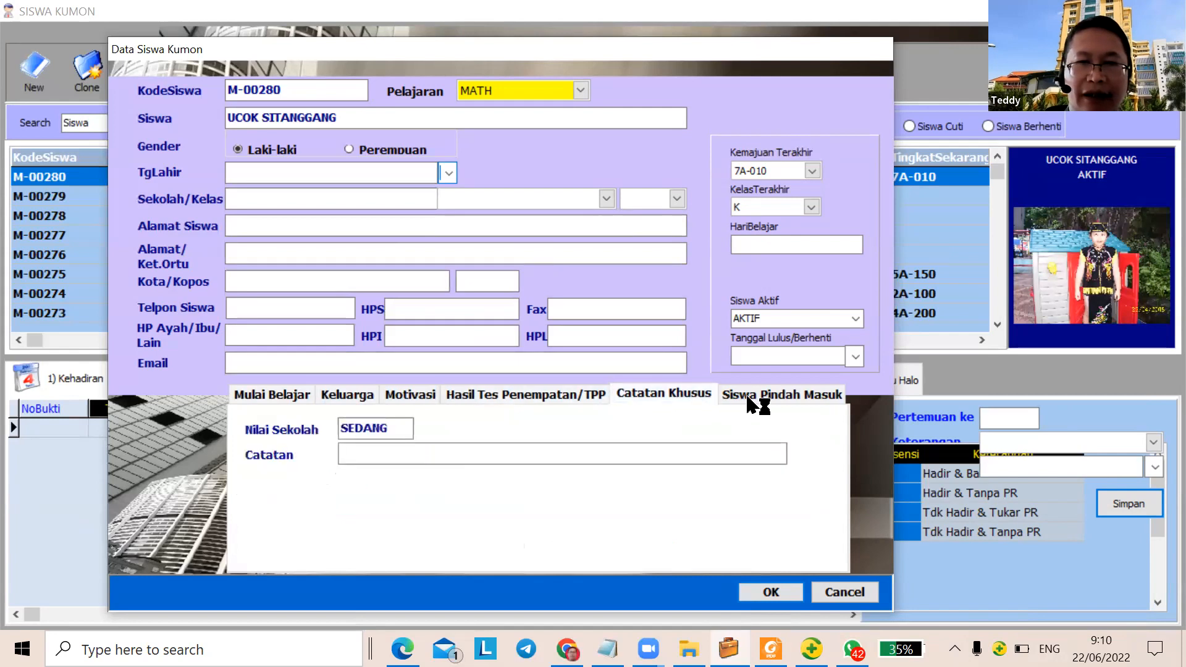
click(785, 399)
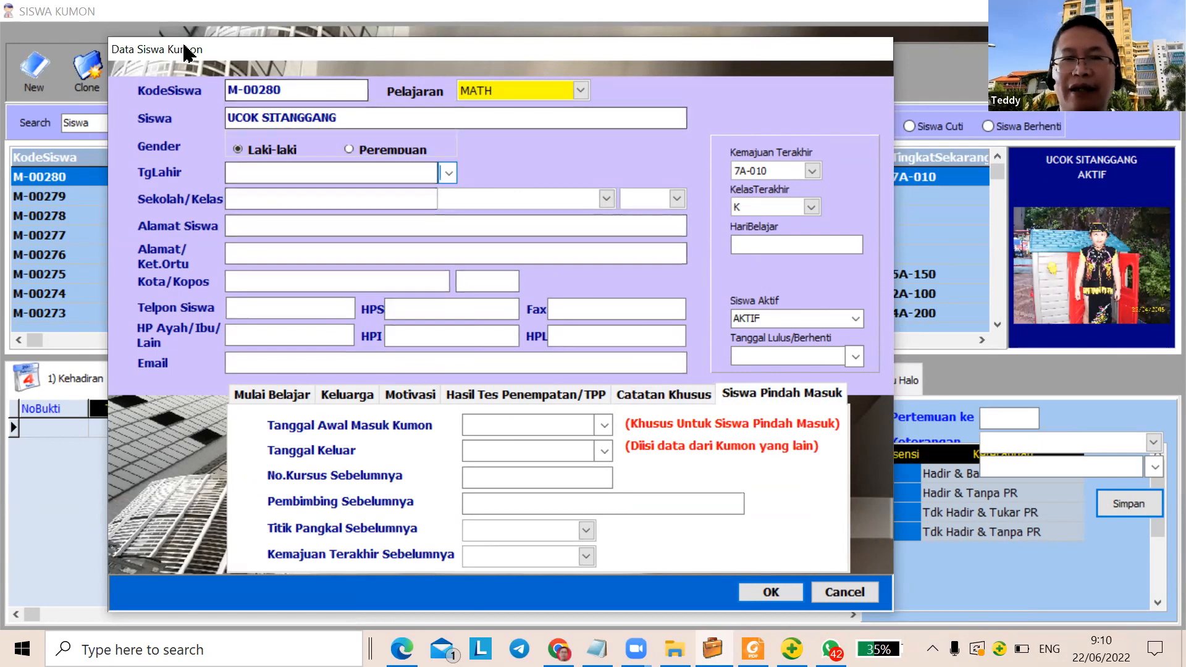
click(581, 92)
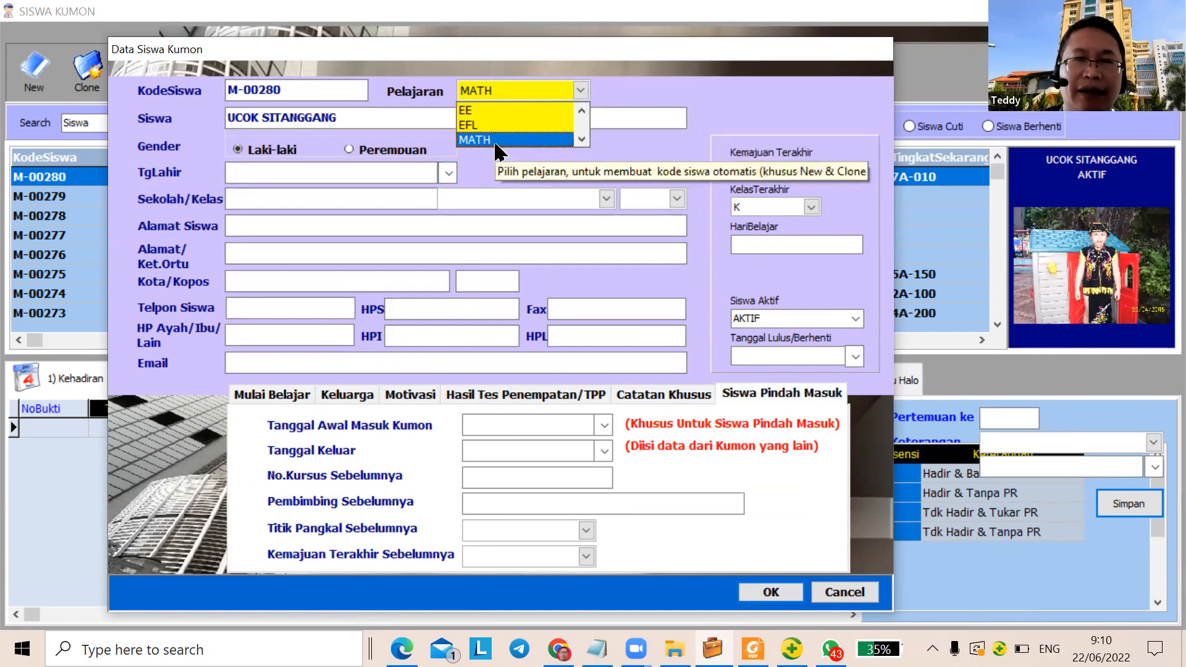
click(867, 597)
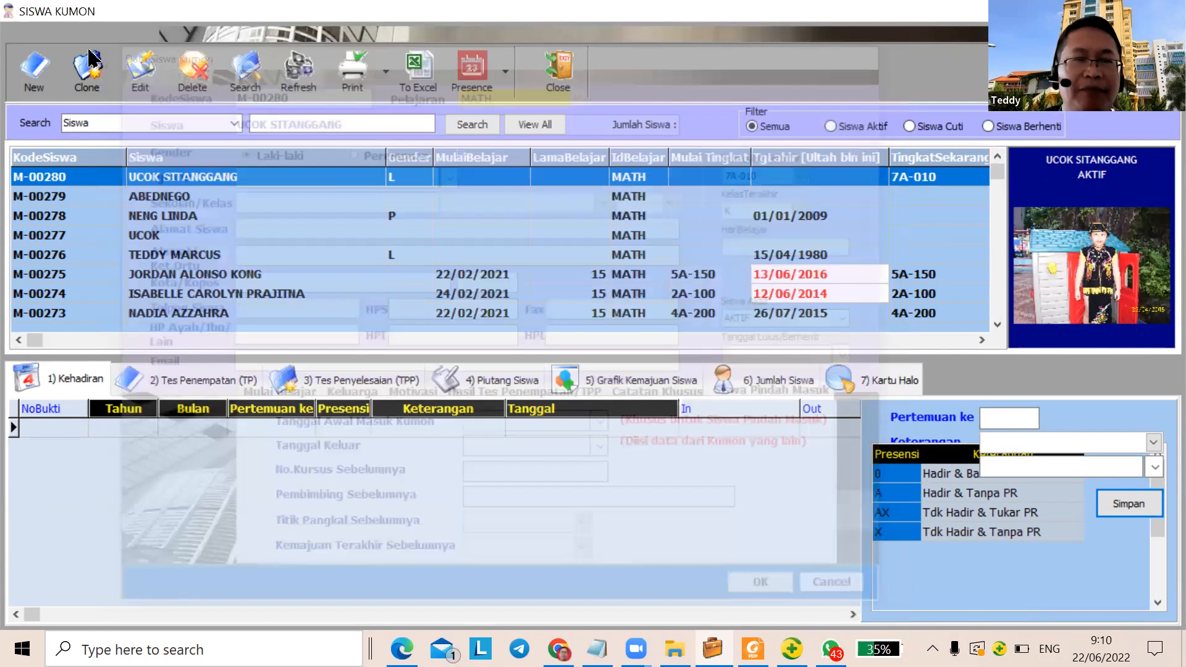
Start a new MATH student record with the student's full name in capitals and Laki-laki gender
click(32, 73)
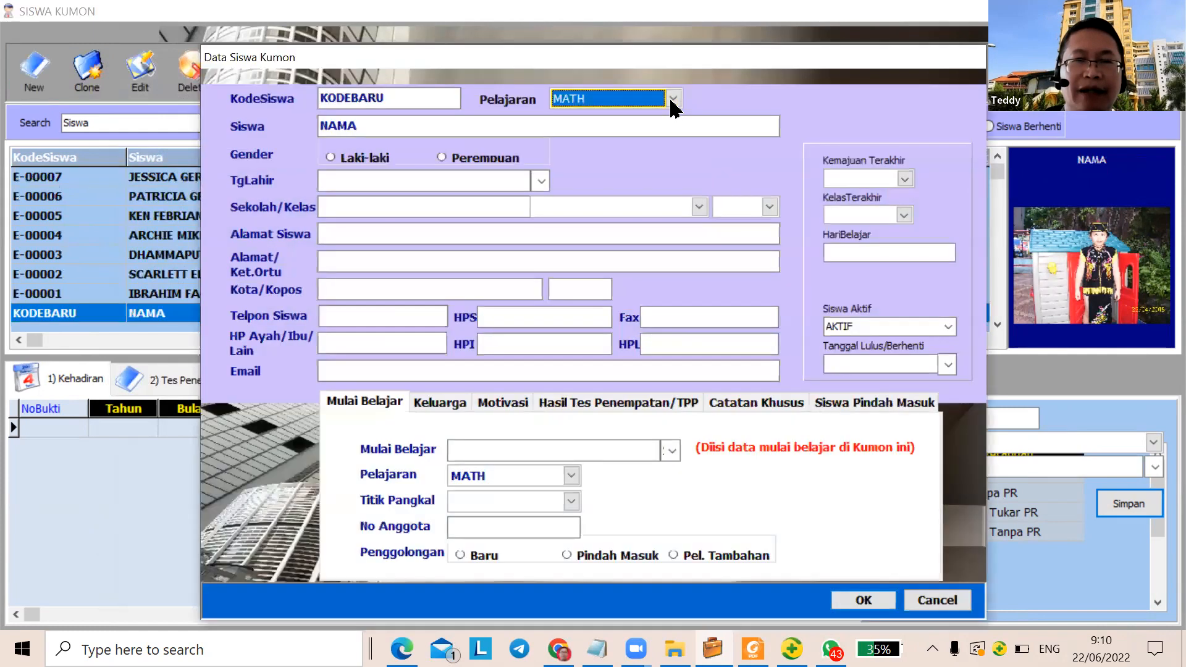
click(673, 99)
click(593, 146)
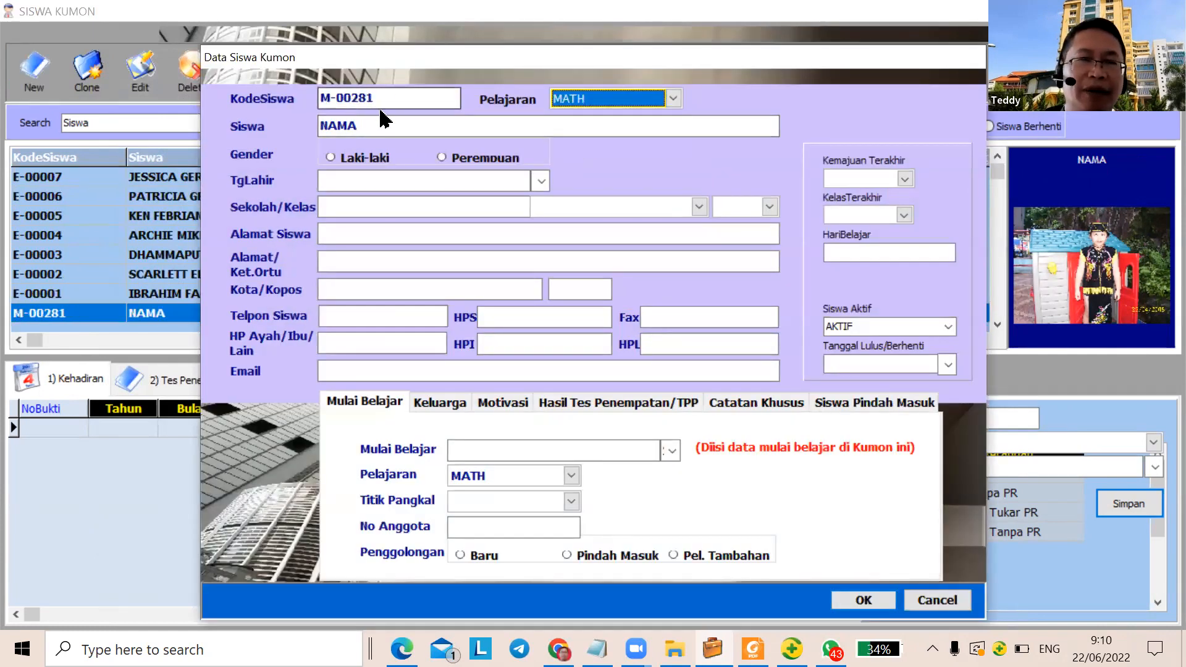
drag(378, 124, 327, 126)
key(Caps_Lock)
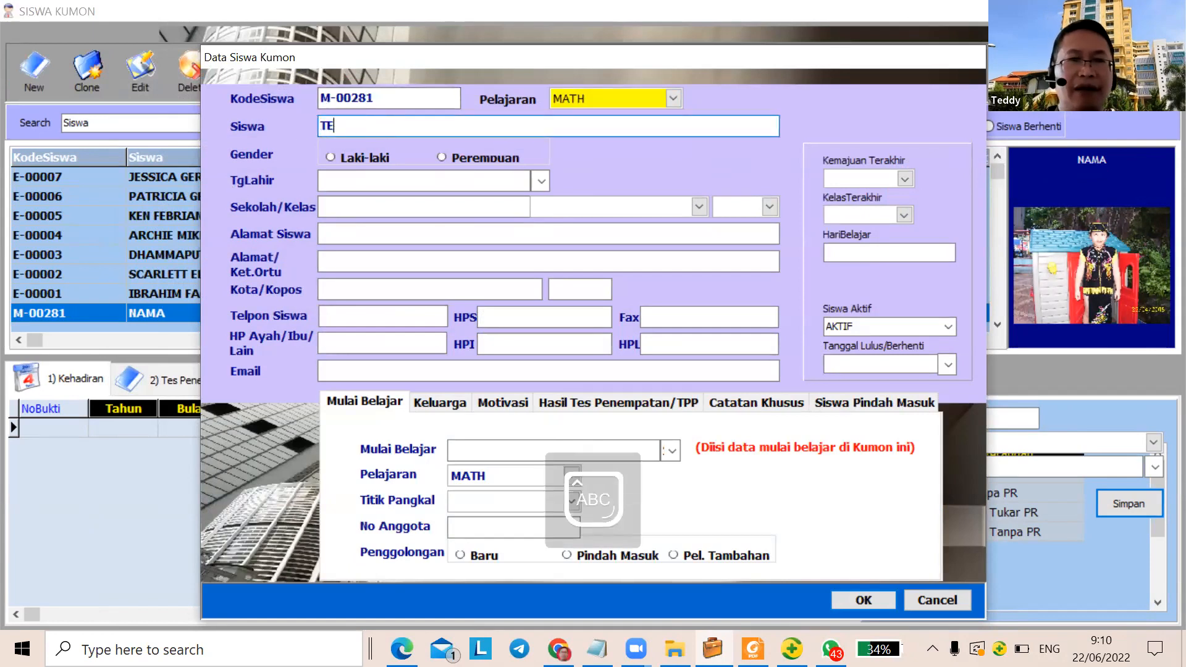
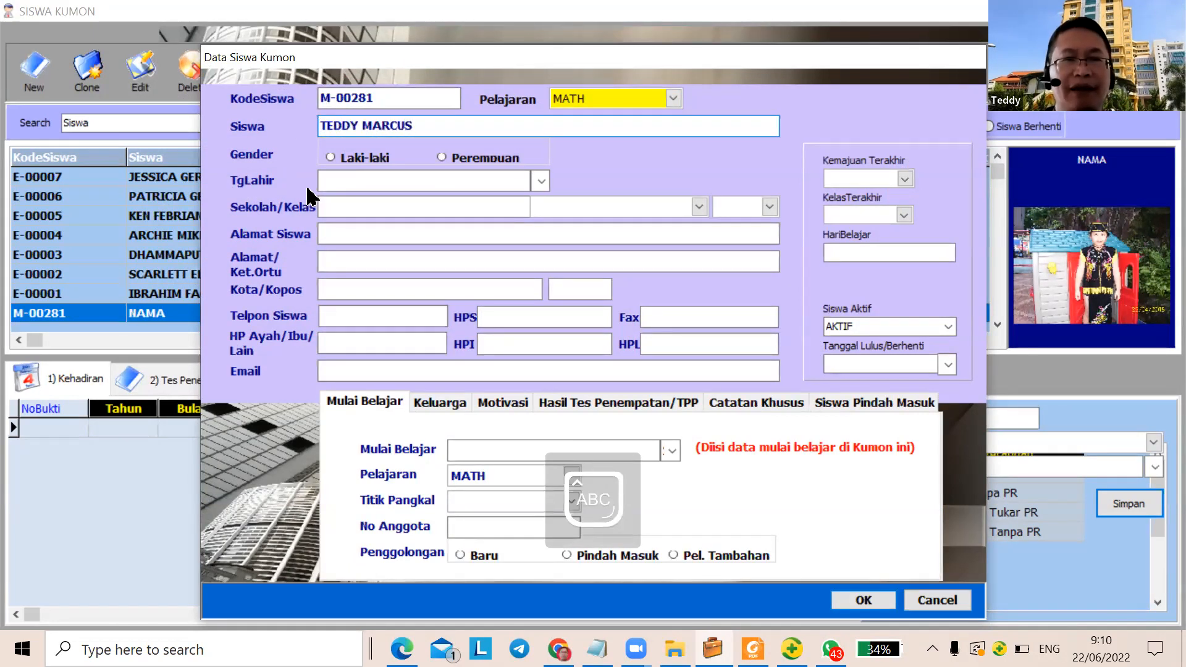
click(330, 158)
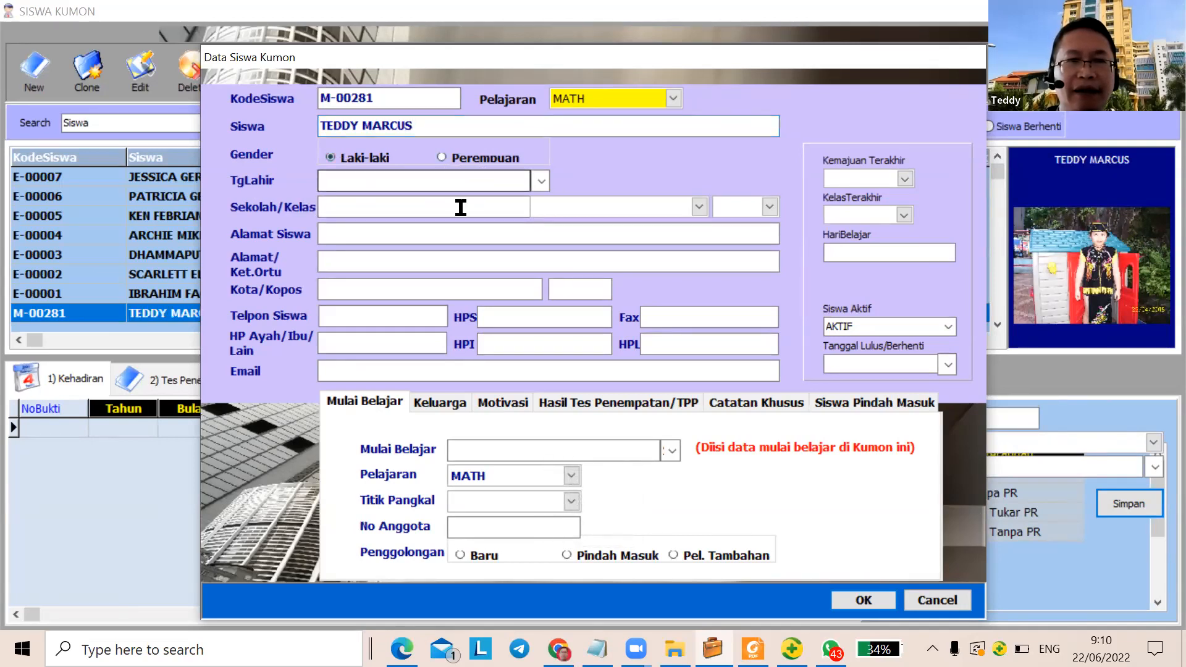
Fill in the student's school and home address in Alamat Siswa
click(700, 207)
click(432, 213)
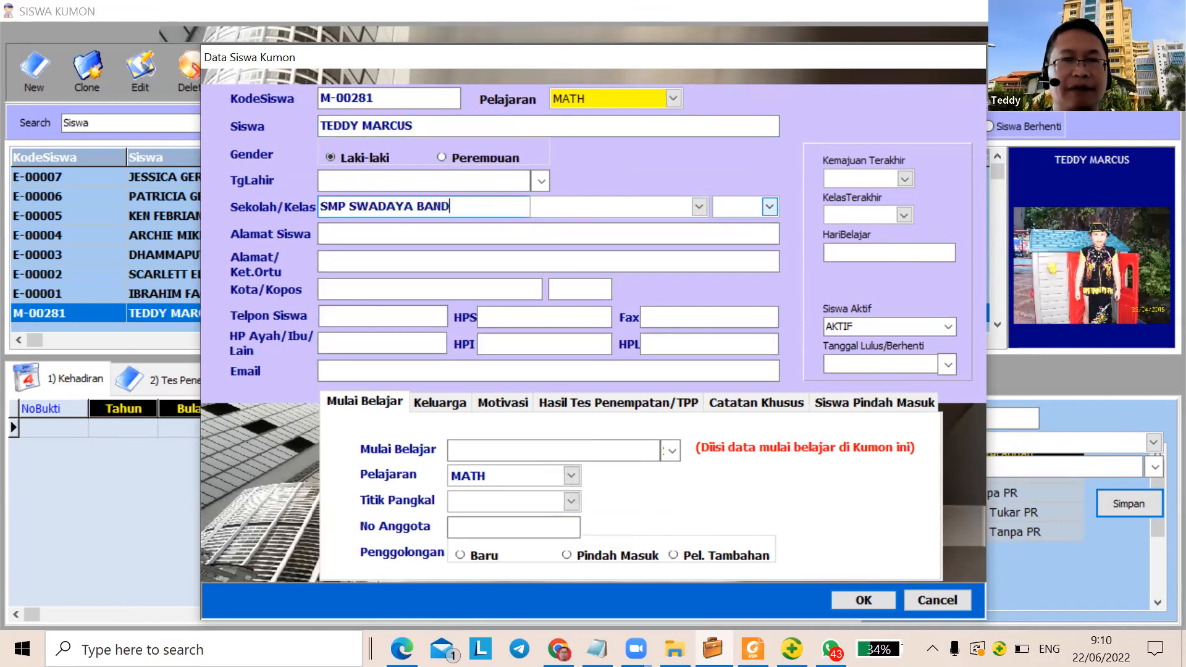
text(NG)
click(483, 232)
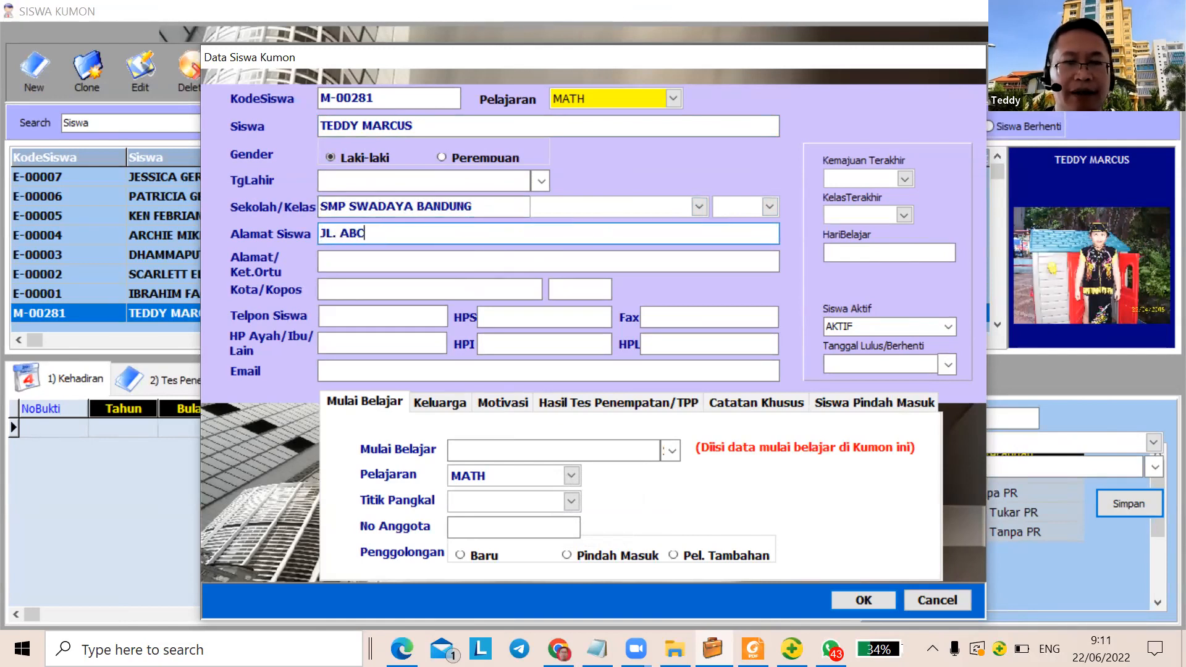
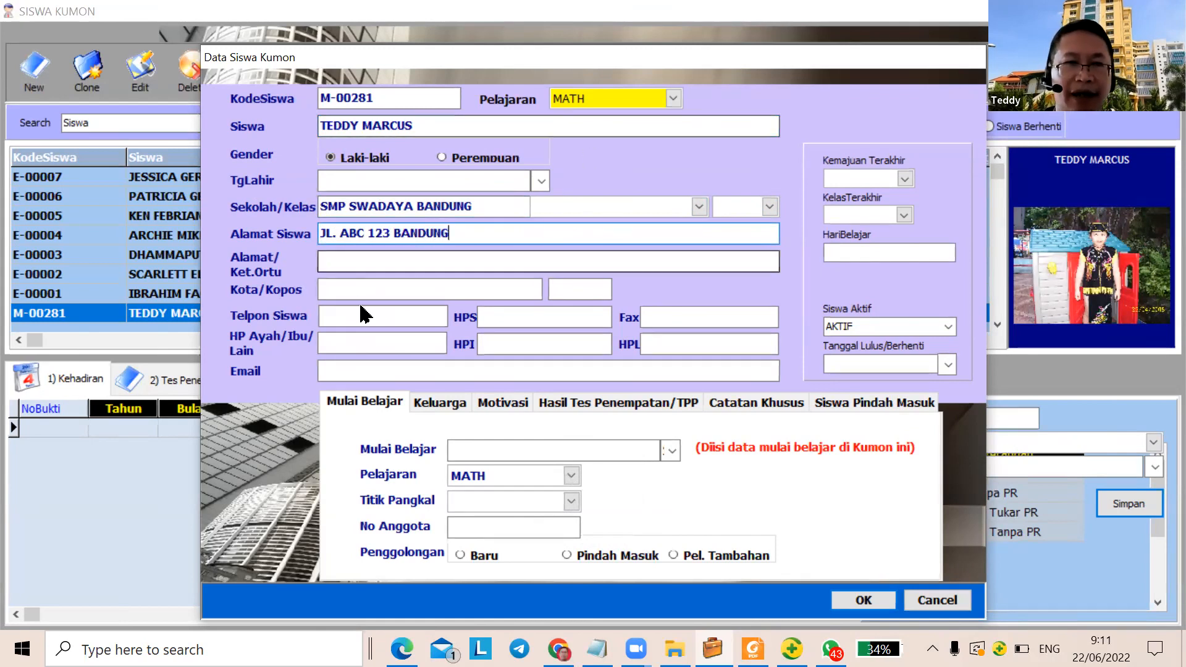
click(905, 180)
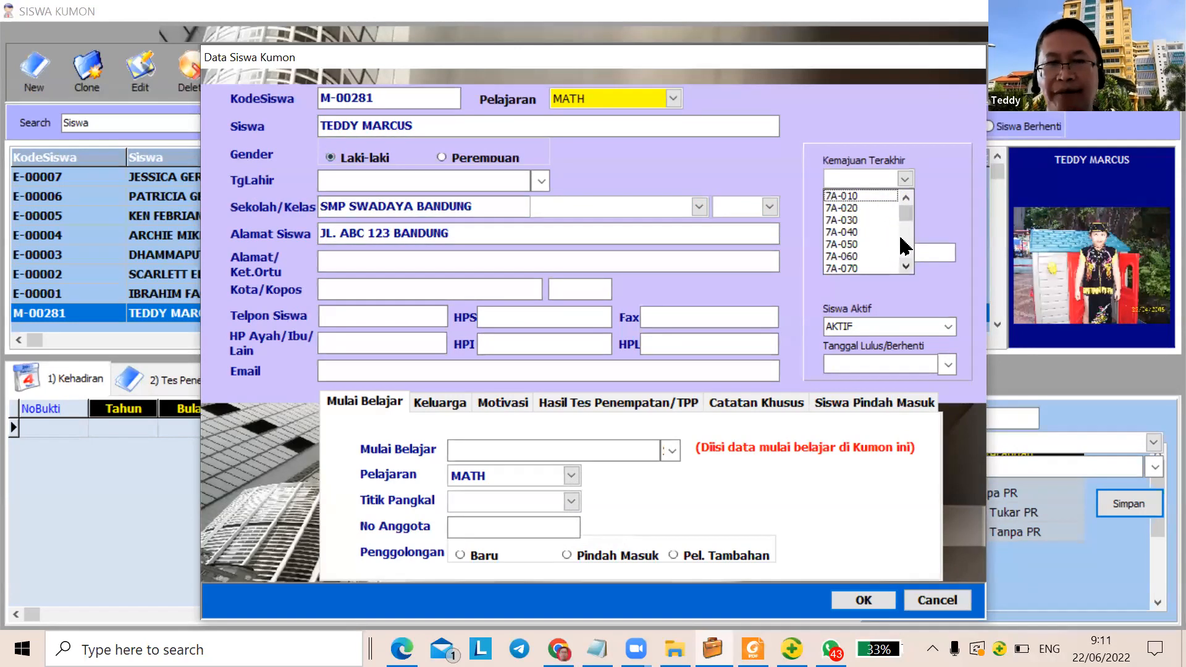
scroll(892, 246, down, 19)
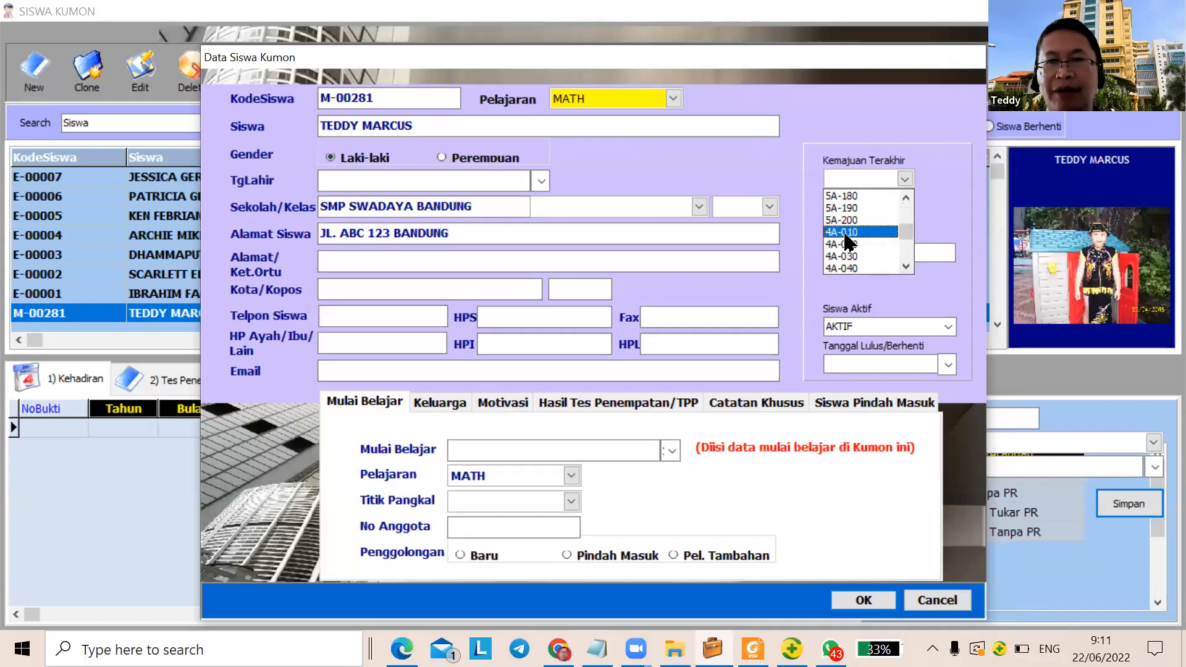
Choose Kemajuan Terakhir 4A-010, KelasTerakhir 7, AKTIF status, and a 22 June 2022 start, then save
click(892, 231)
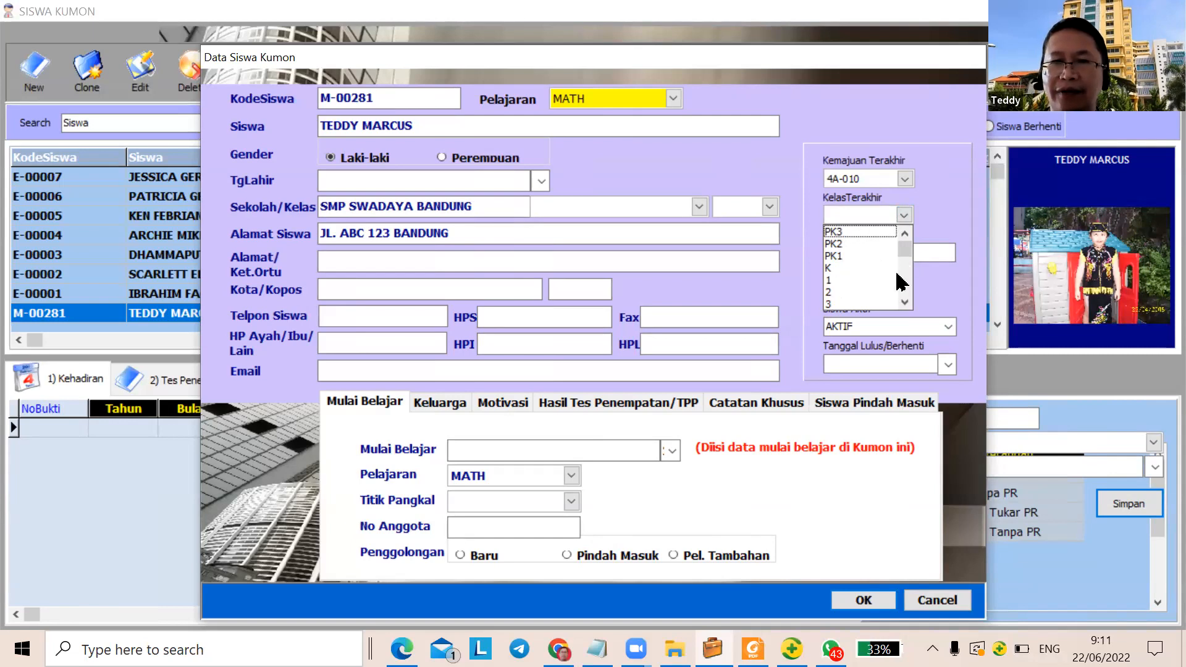
click(906, 300)
click(906, 300)
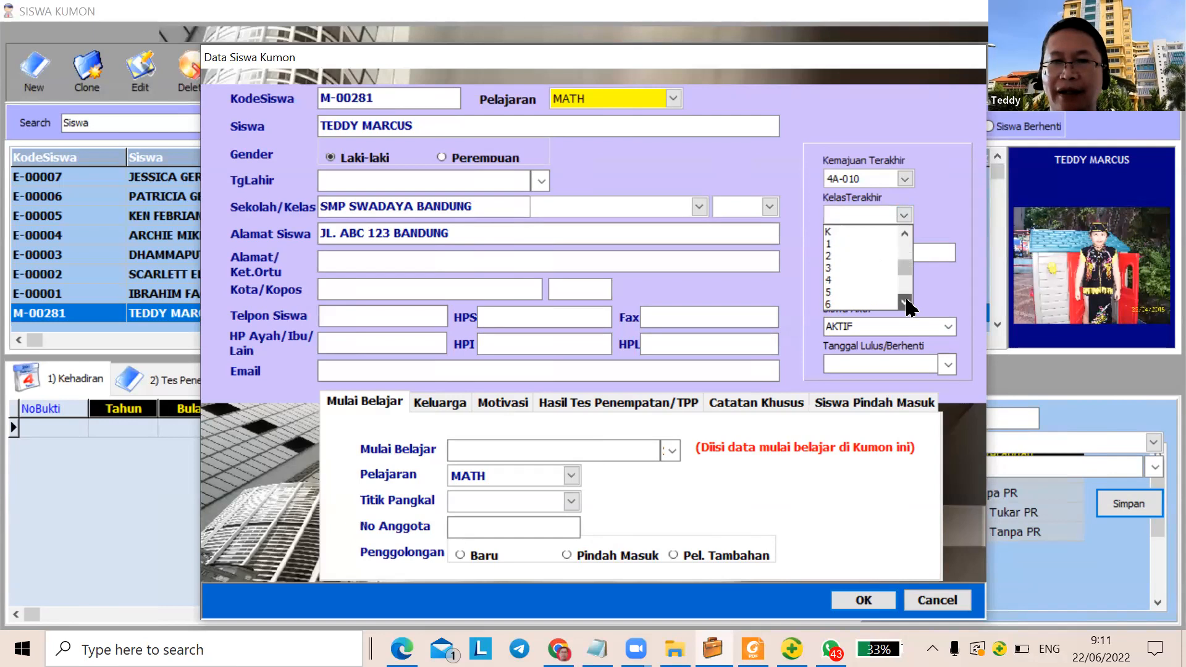
click(602, 232)
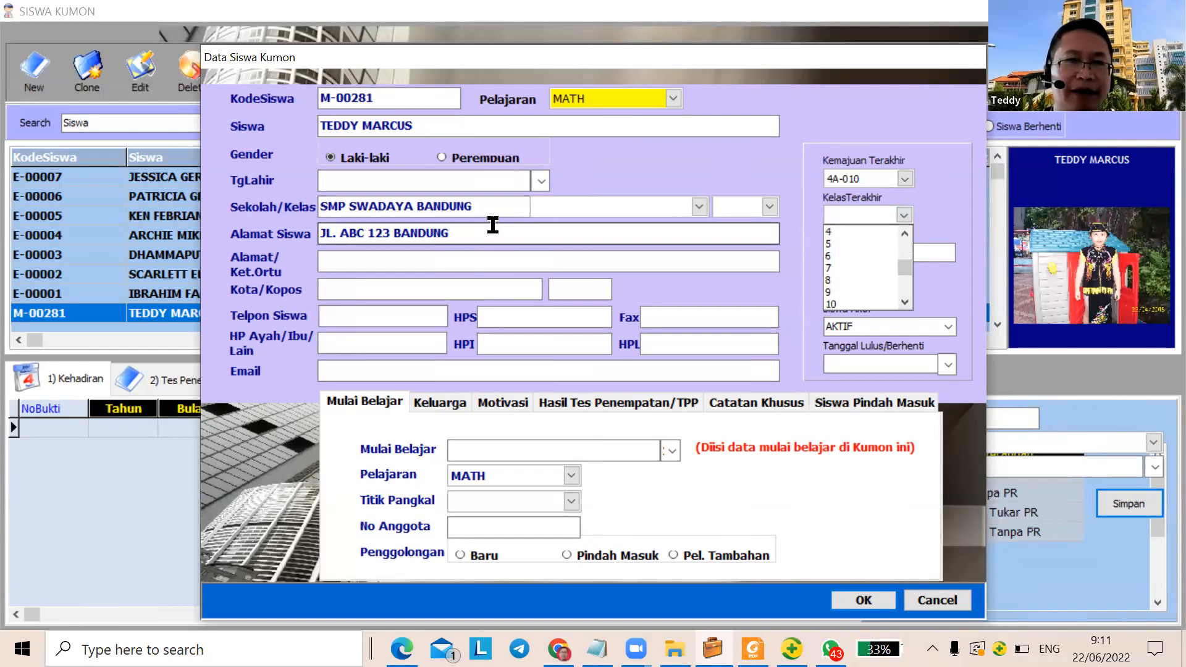
click(831, 276)
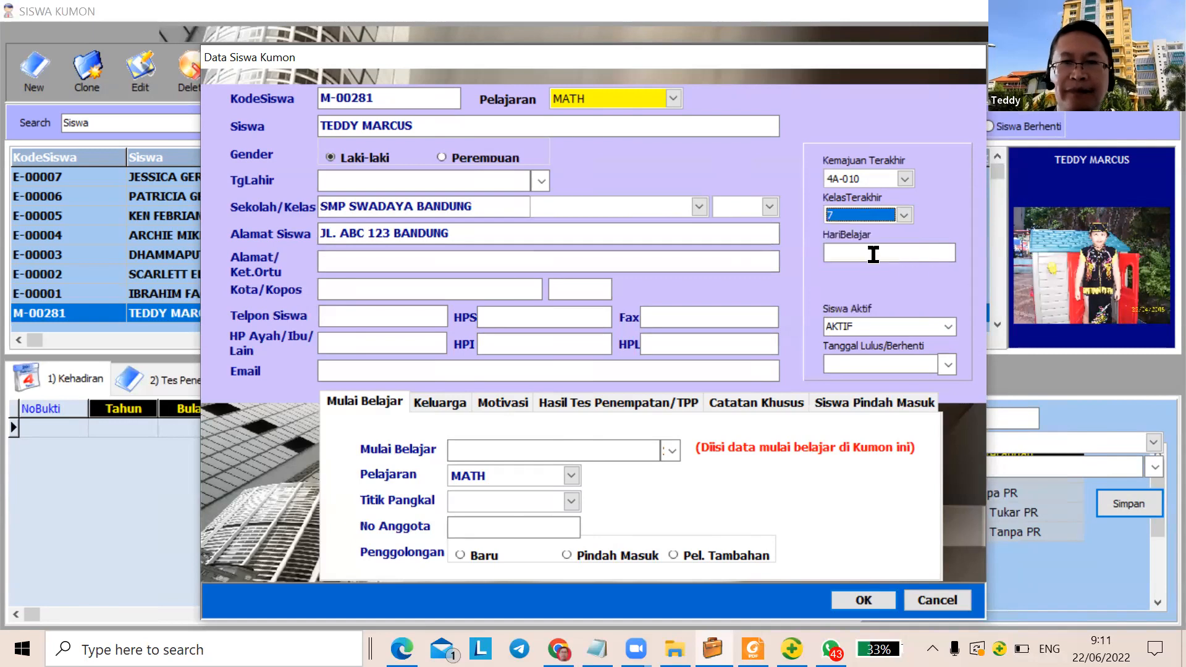
click(919, 253)
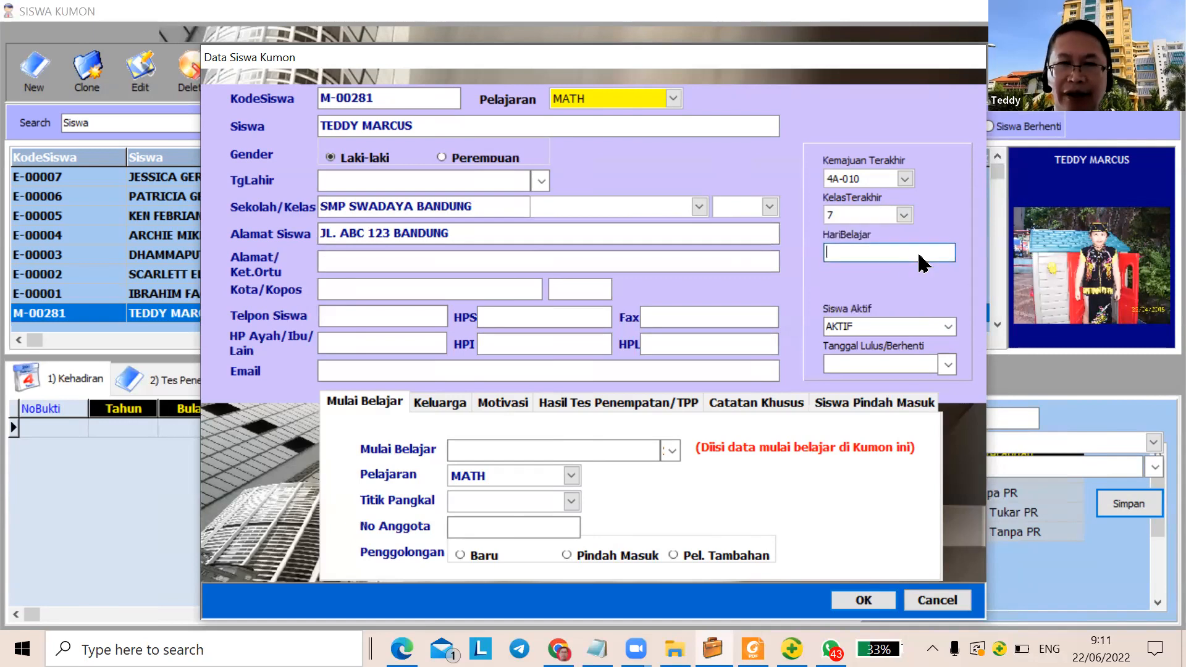
click(947, 328)
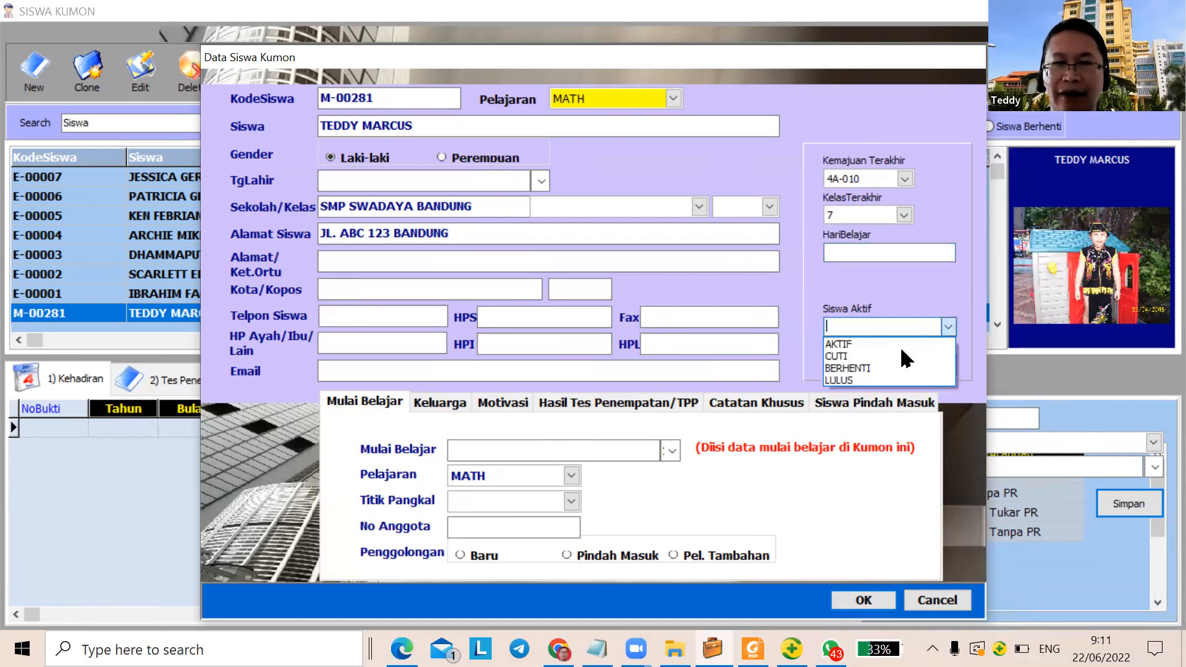
click(848, 349)
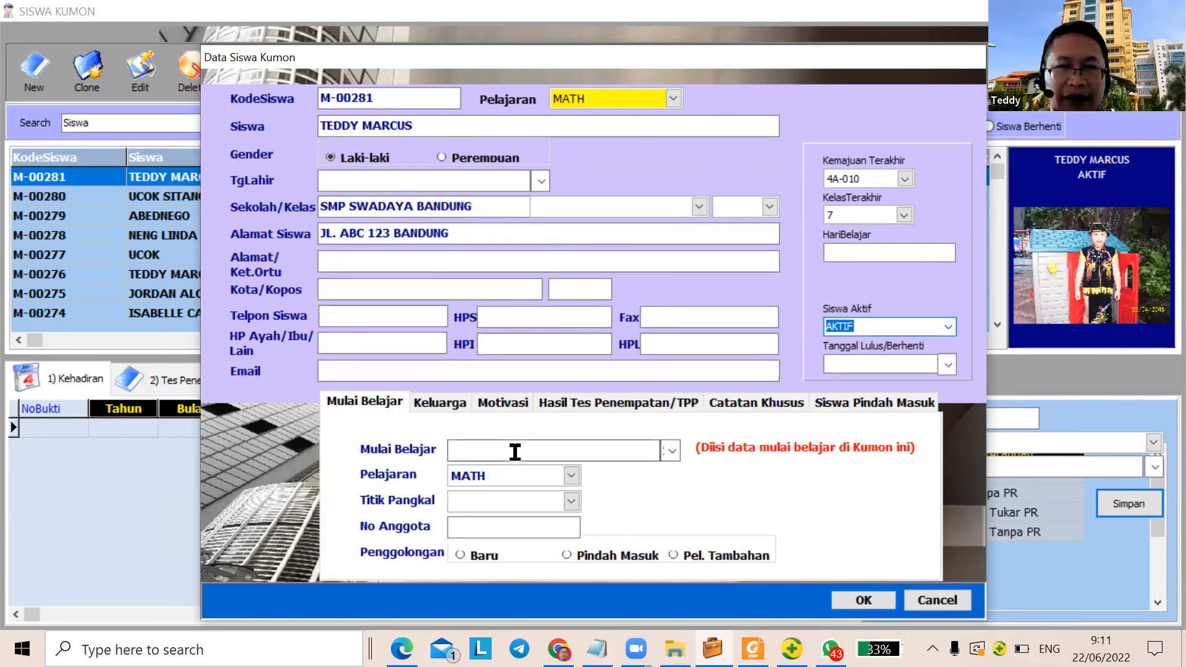
click(672, 449)
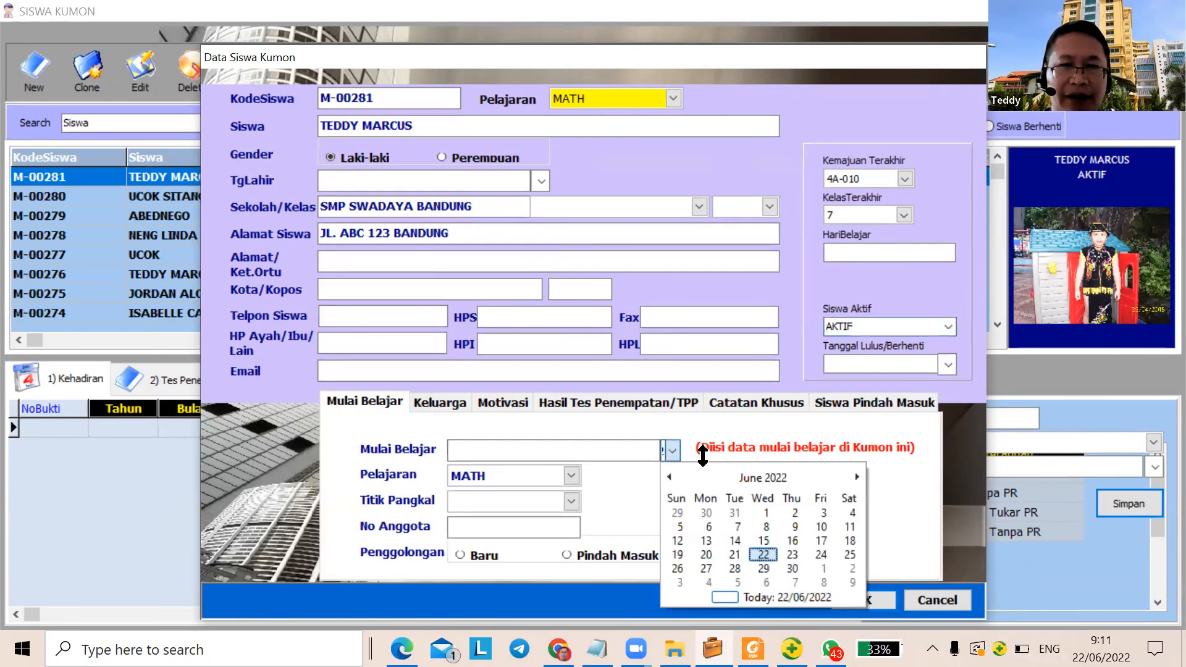
click(765, 558)
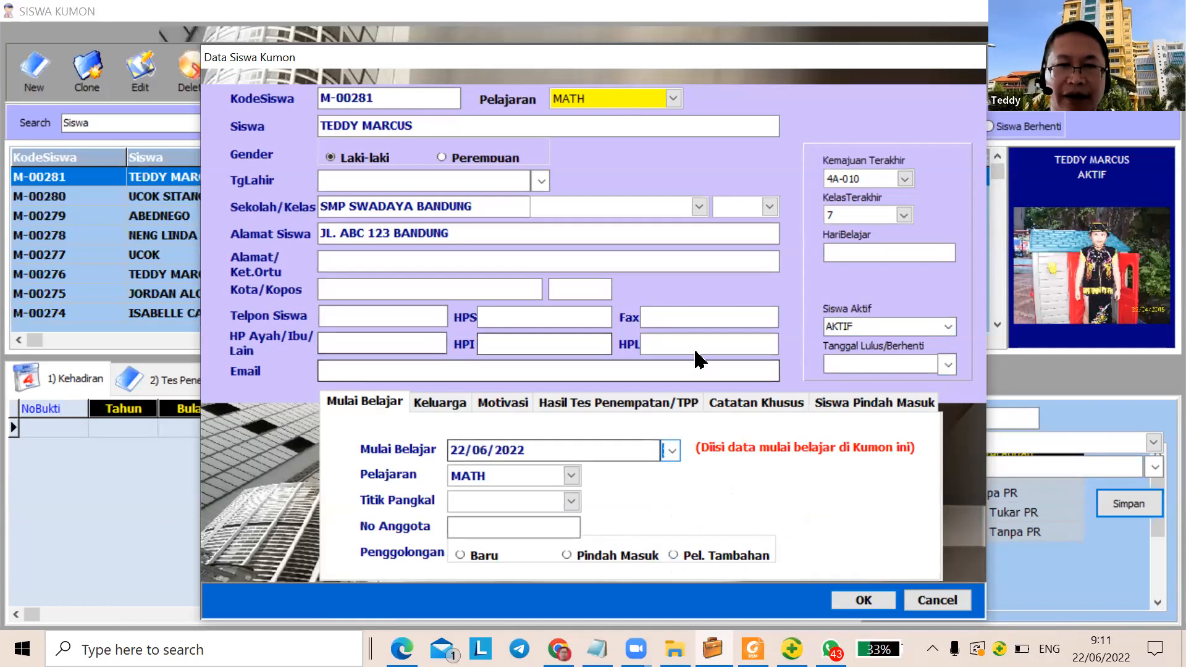
click(863, 600)
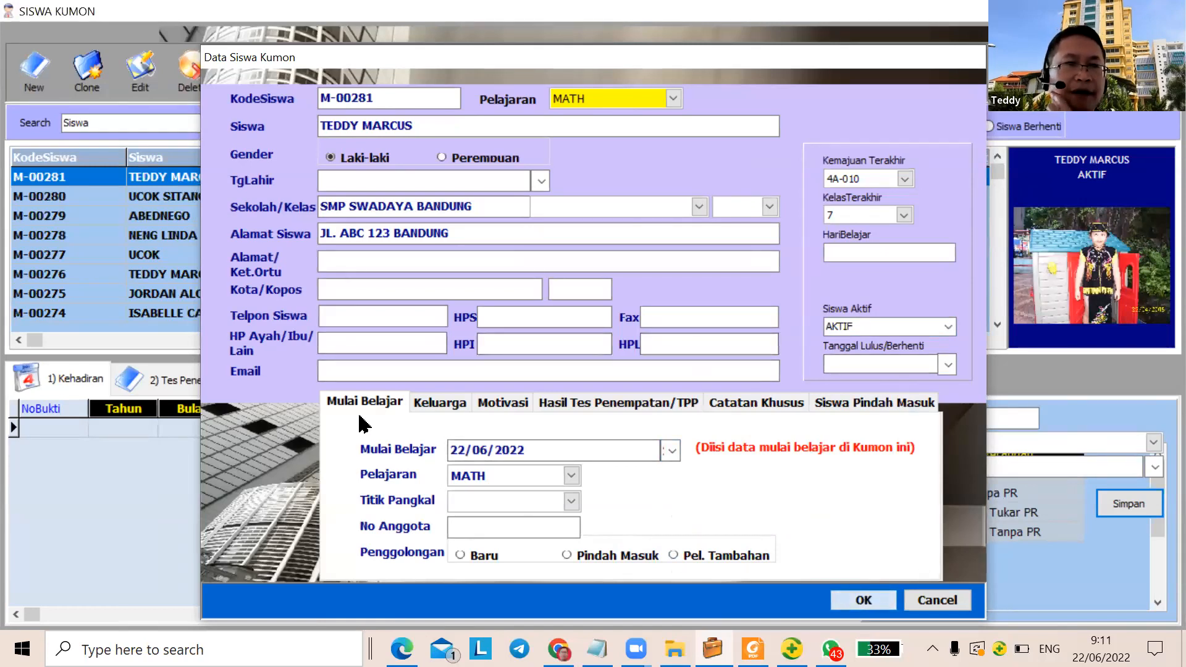
Search the student grid by name for the new student and view the matching records
click(54, 196)
click(52, 180)
click(272, 123)
click(233, 123)
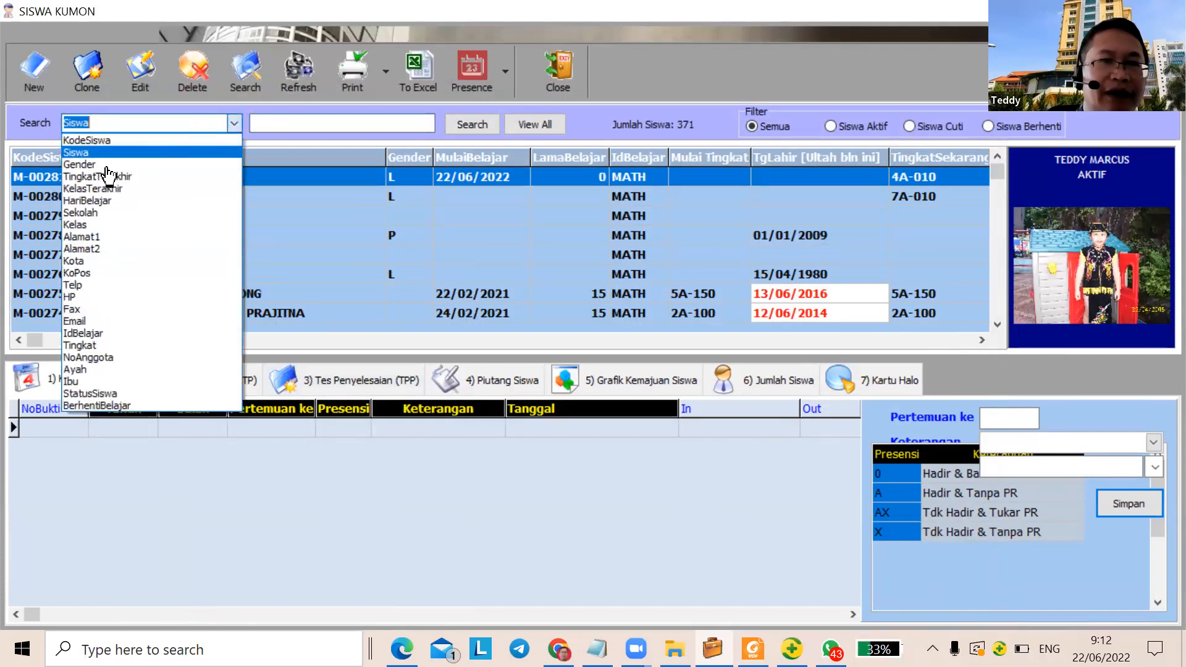
click(235, 124)
click(194, 129)
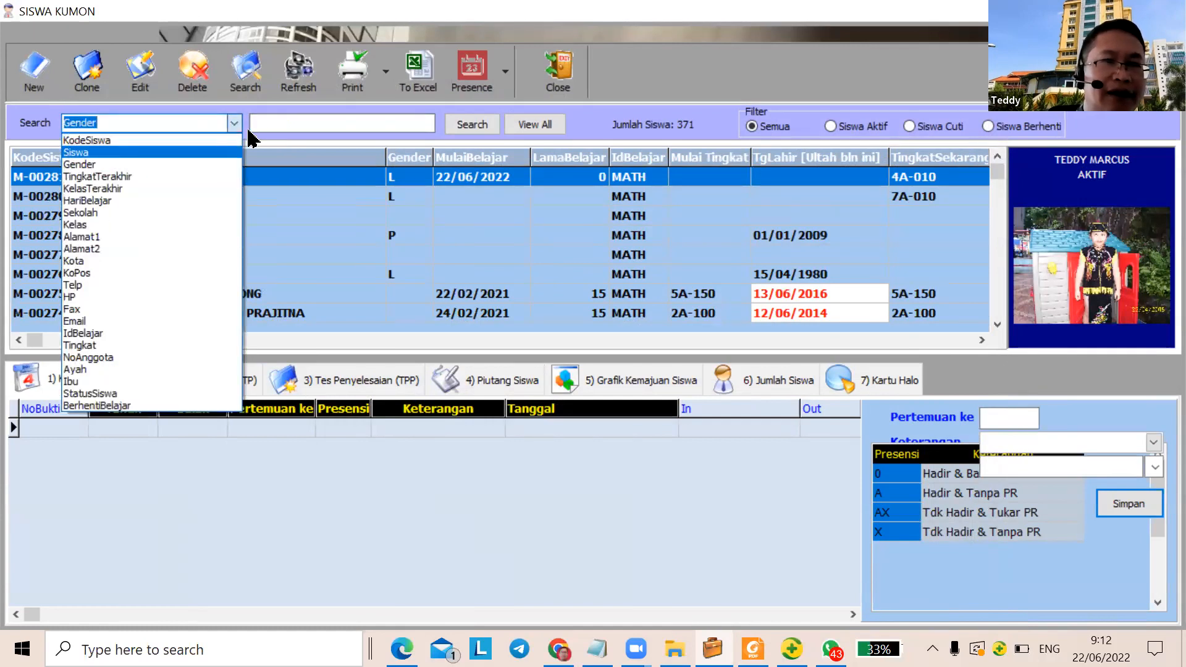
click(250, 137)
click(390, 122)
text(TEDD)
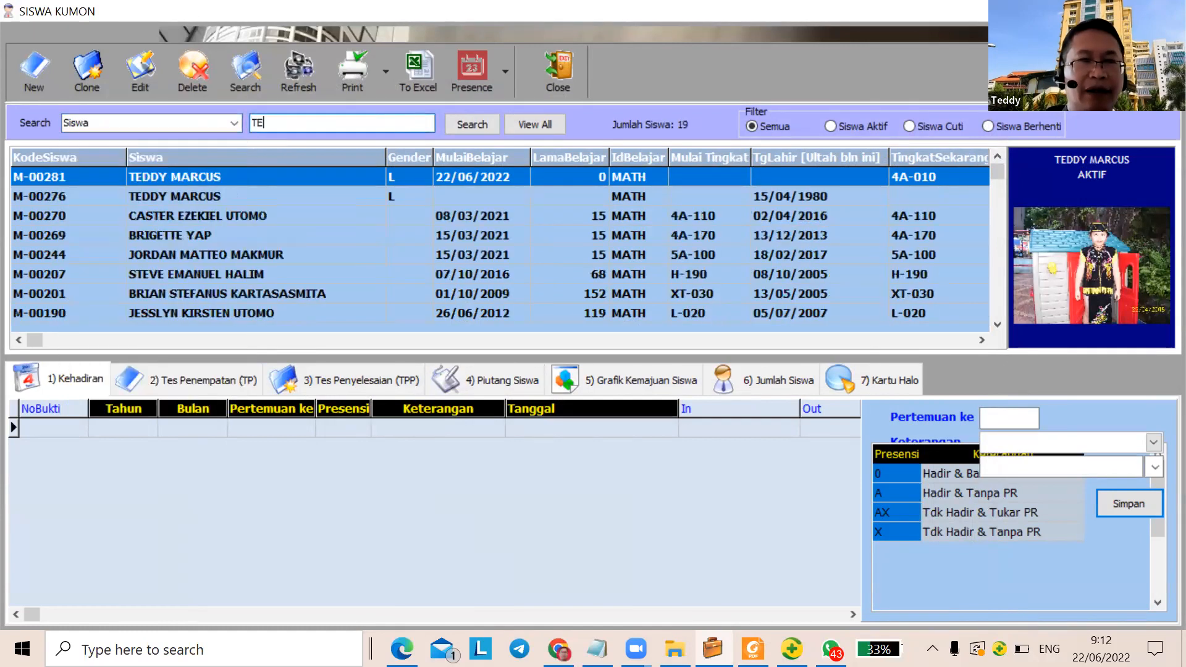
click(107, 198)
click(129, 216)
Search the grid for another name, then close the student data window
double_click(302, 122)
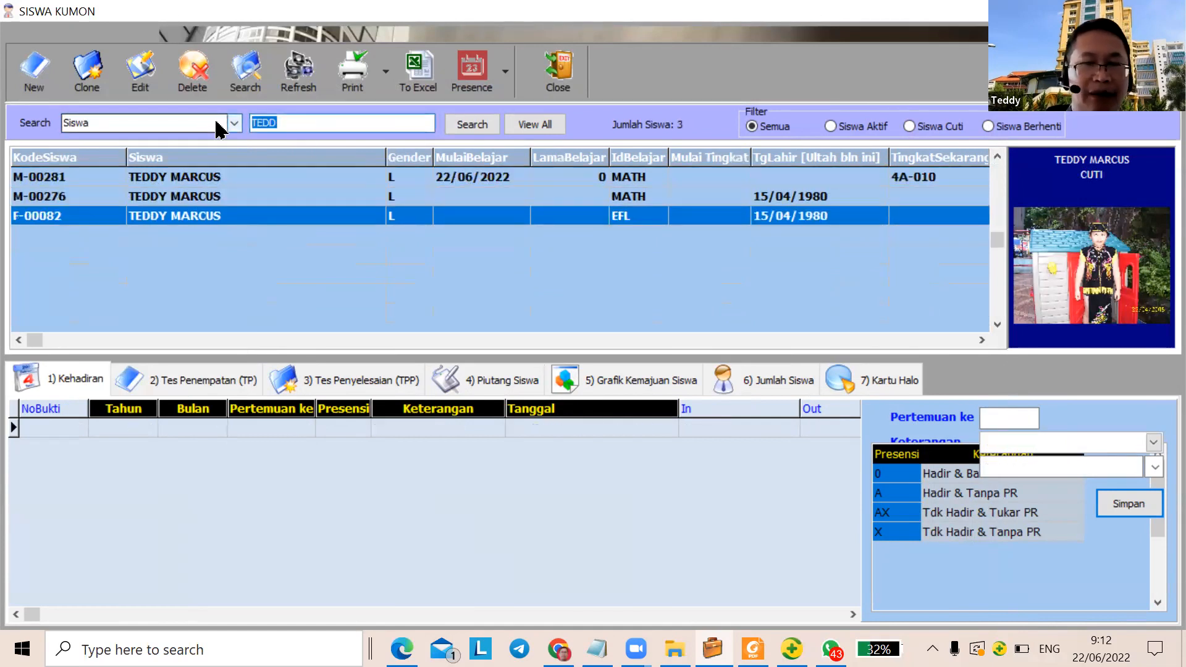
text(GRA)
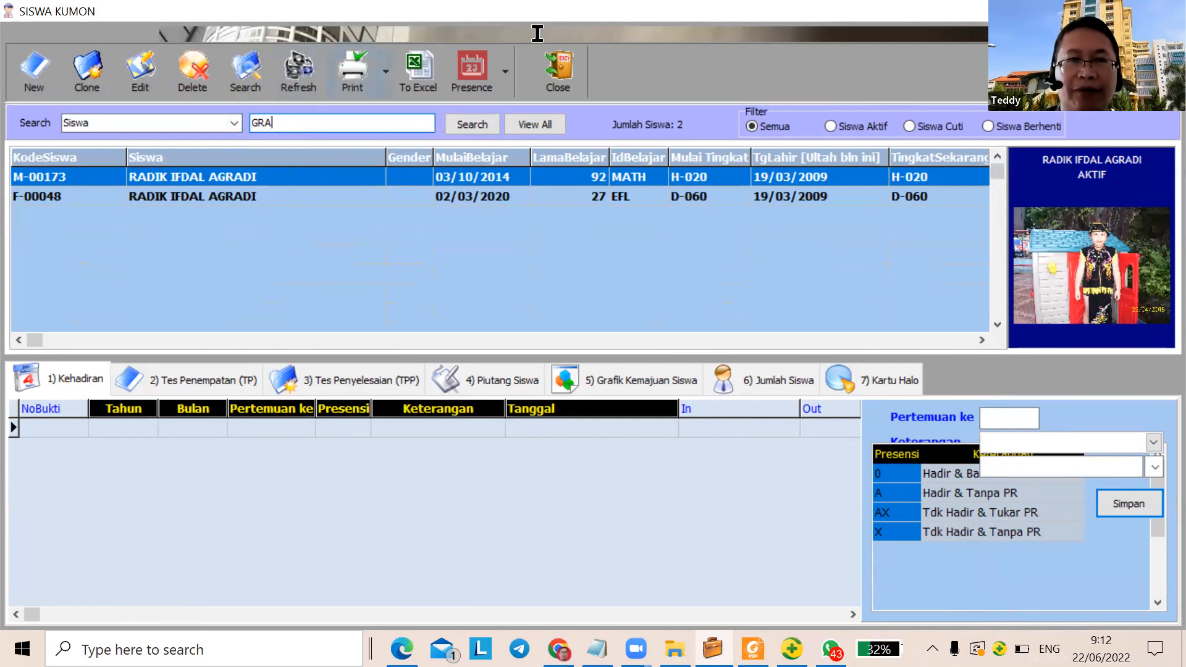
click(561, 93)
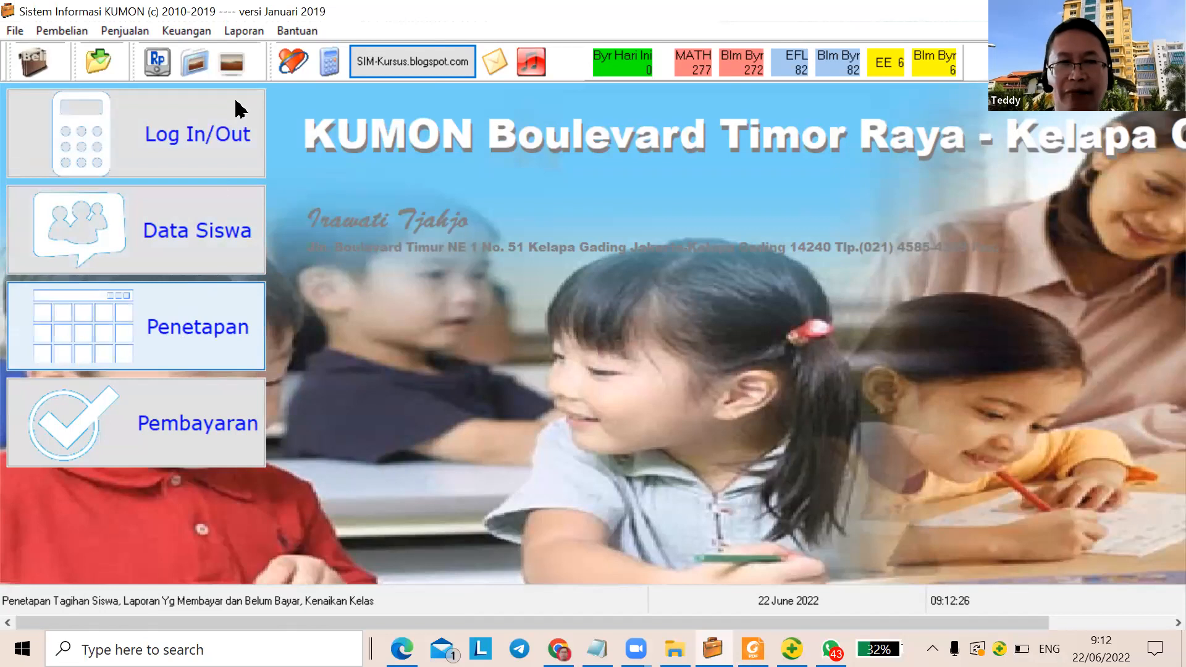
Open monthly course fee settings and review the October and September 2021 fee descriptions
click(185, 351)
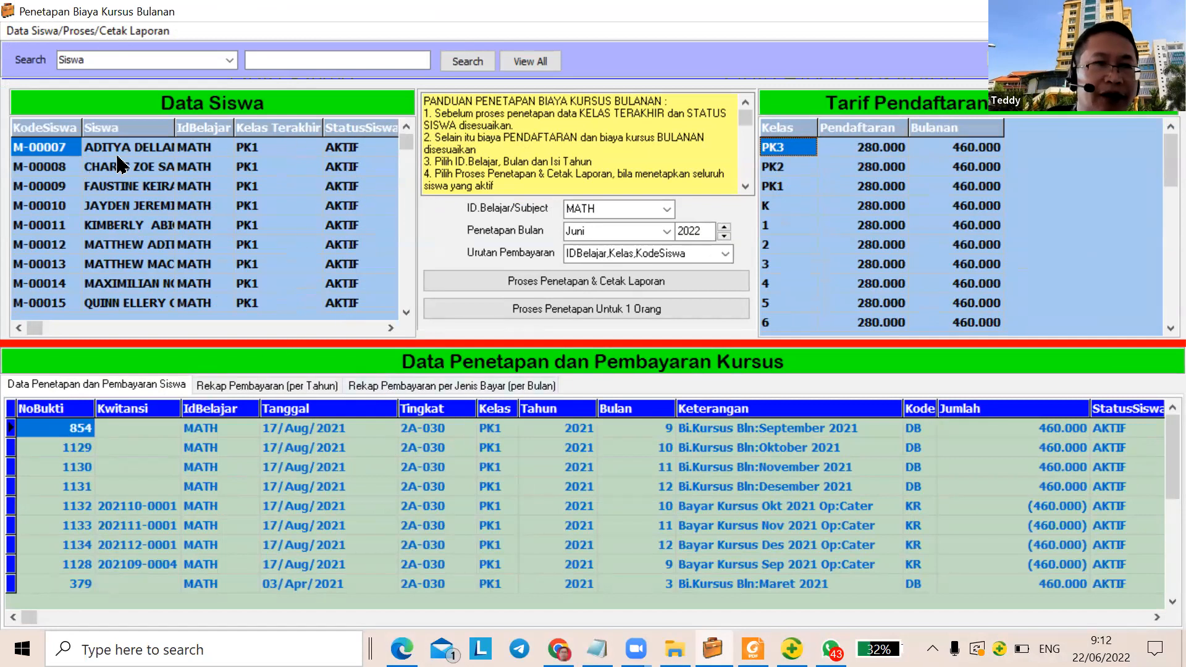
click(255, 446)
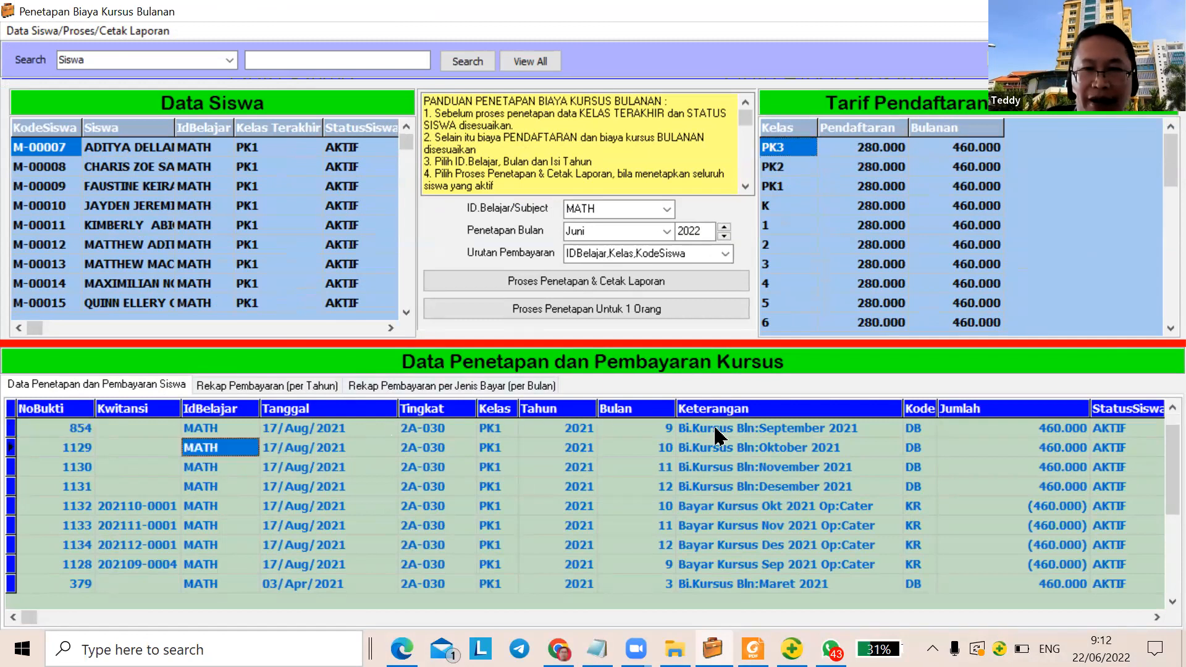
click(720, 449)
click(719, 467)
click(743, 425)
click(736, 431)
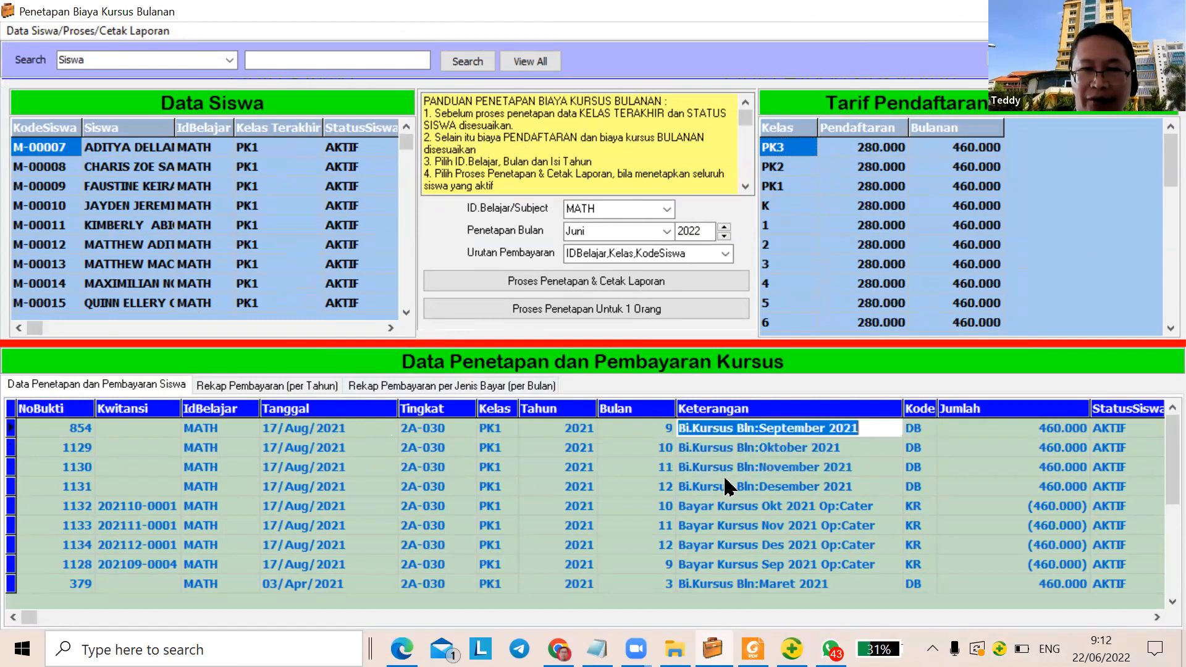
key(Down)
key(Down)
key(Down)
key(Down)
key(Down)
key(Down)
key(Down)
key(Down)
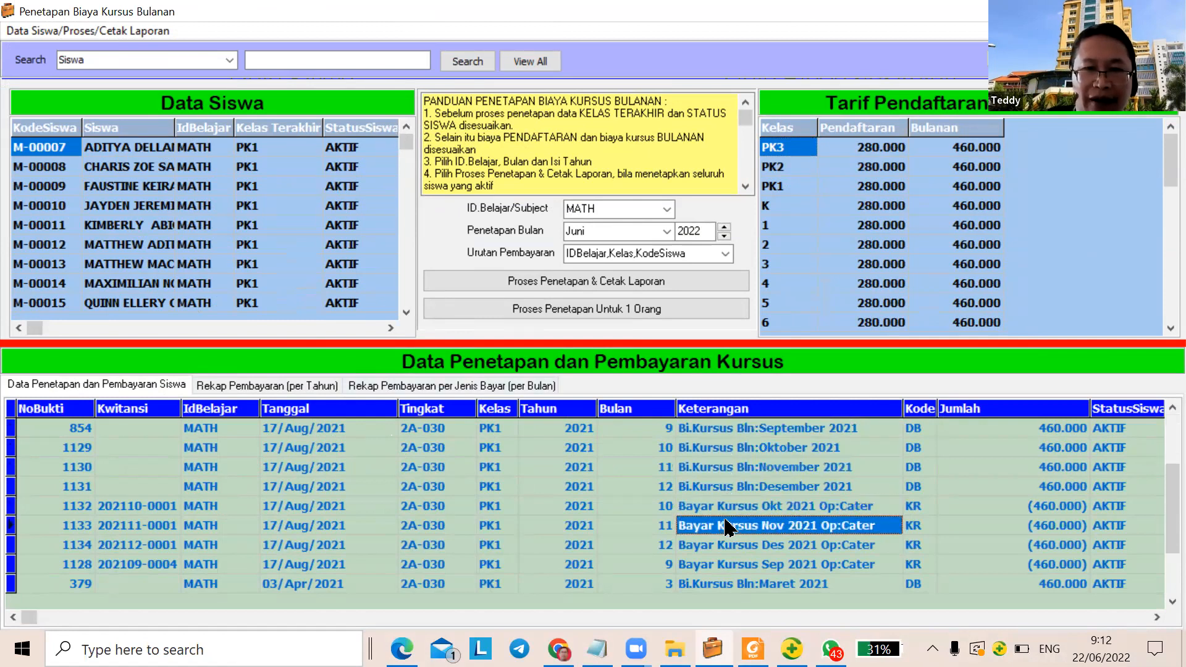
key(Up)
key(Up)
key(Up)
key(Up)
key(Up)
key(Up)
key(Up)
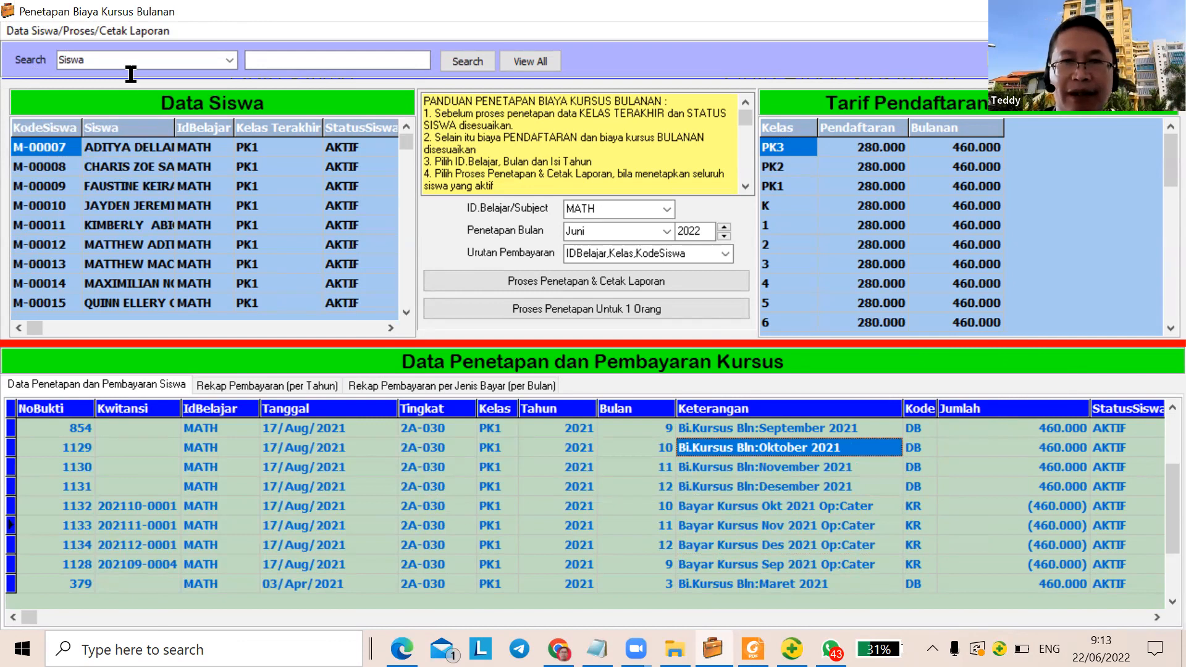
click(667, 210)
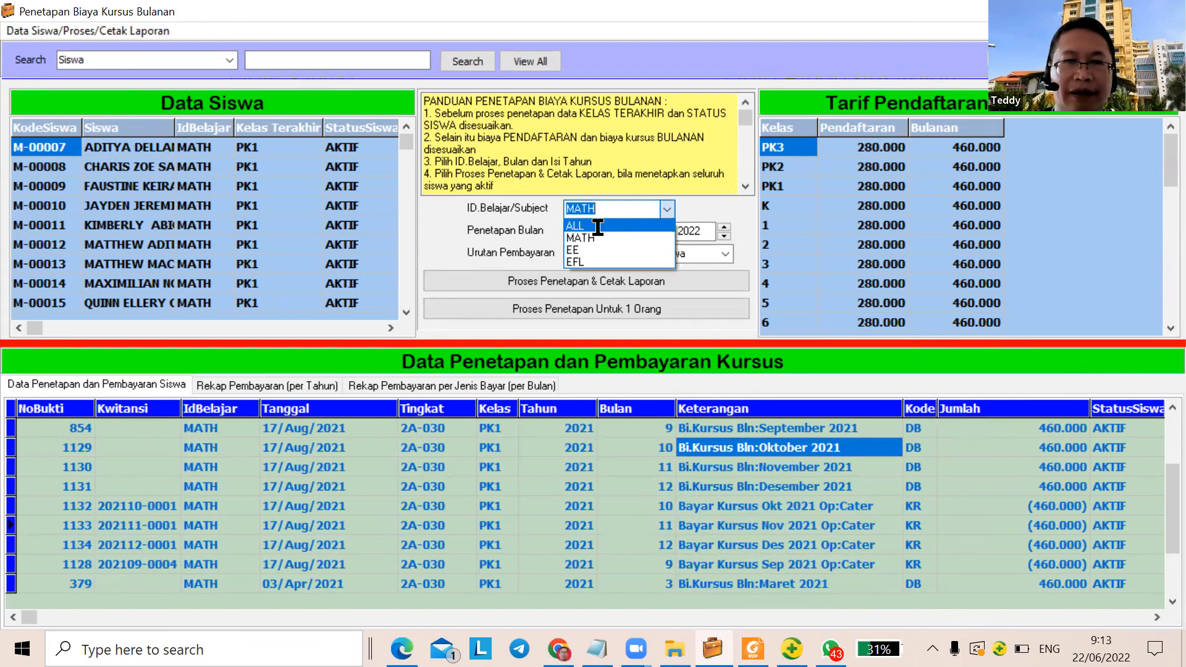
Assign Juni 2022 fees for ALL subjects, confirming the run that covers 365 students
click(611, 227)
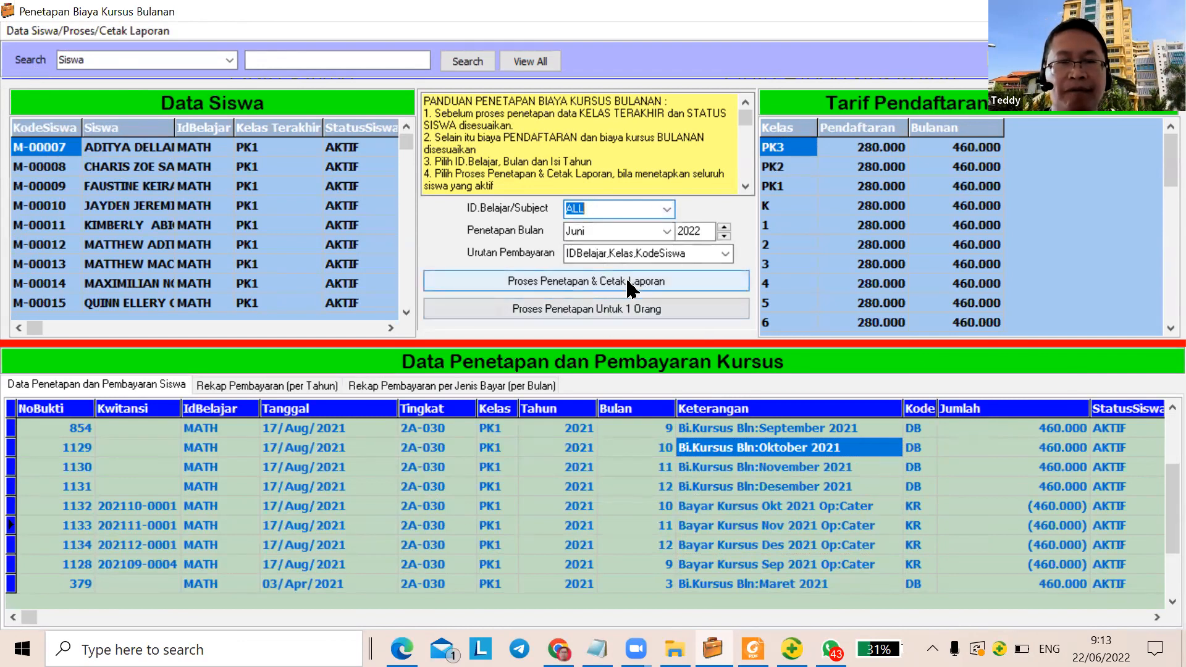
click(627, 285)
click(556, 376)
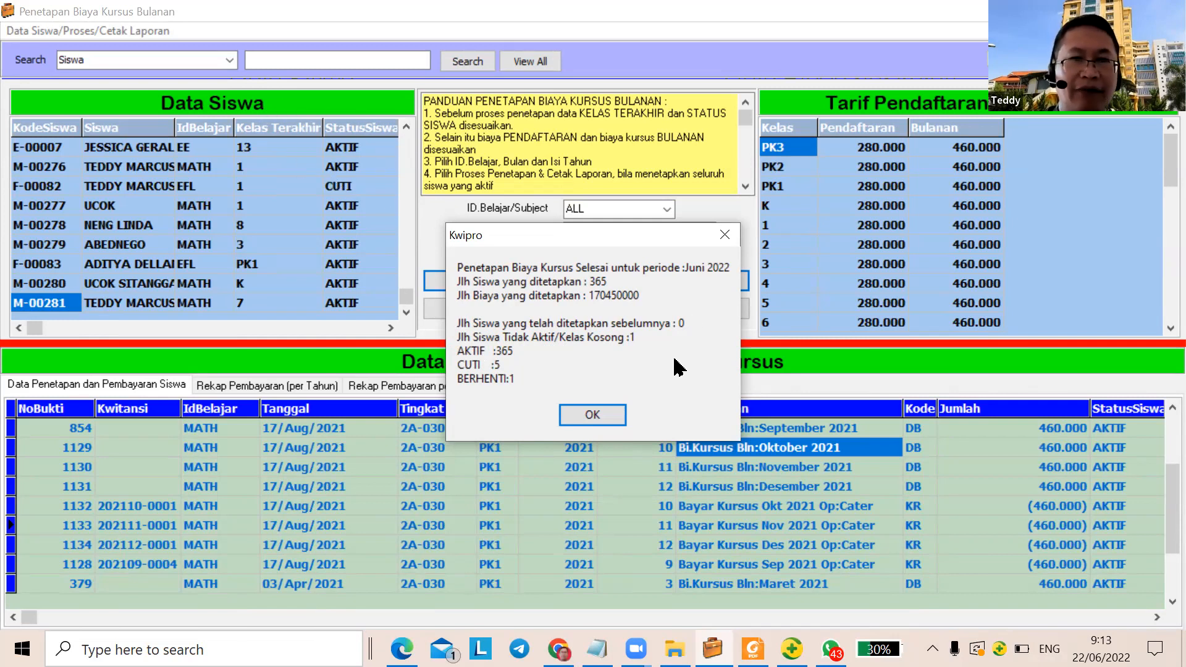
click(608, 416)
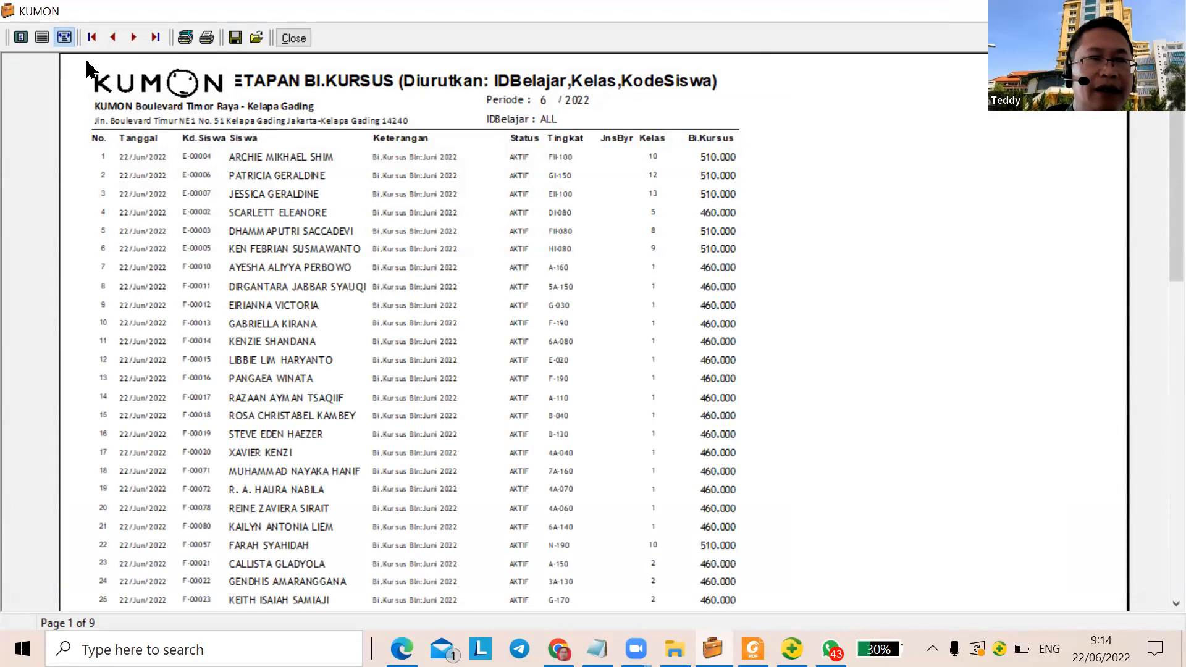
Adjust the report zoom, check the last page's 170.450.000 total, and close the report
click(42, 38)
click(21, 37)
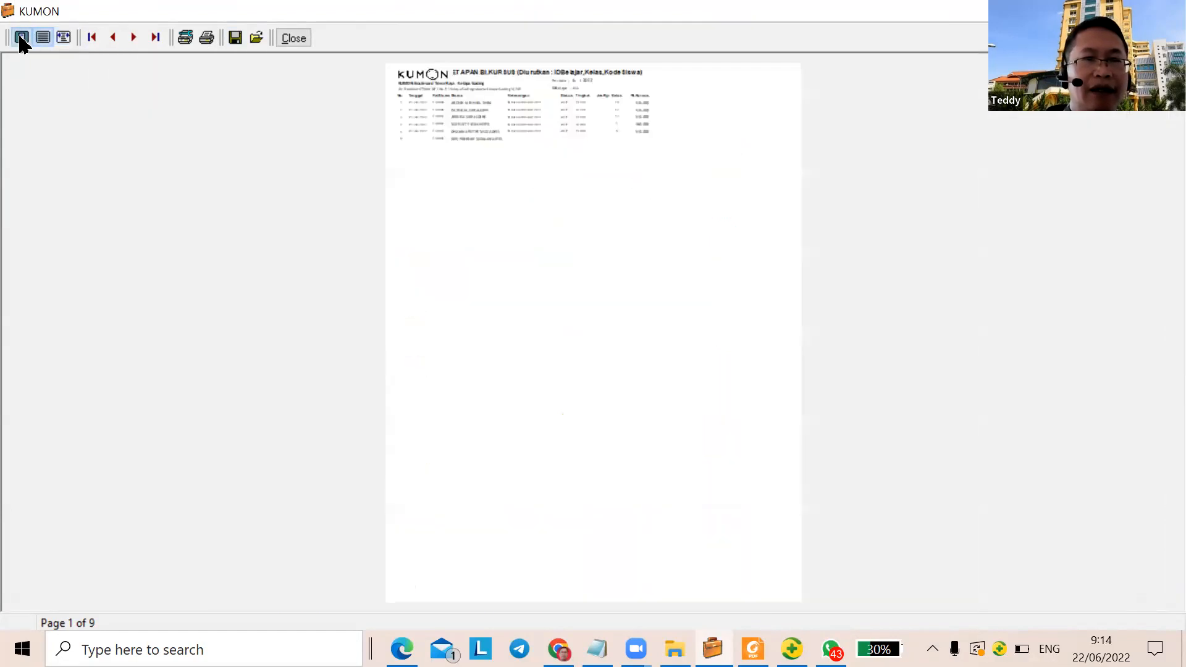
click(64, 37)
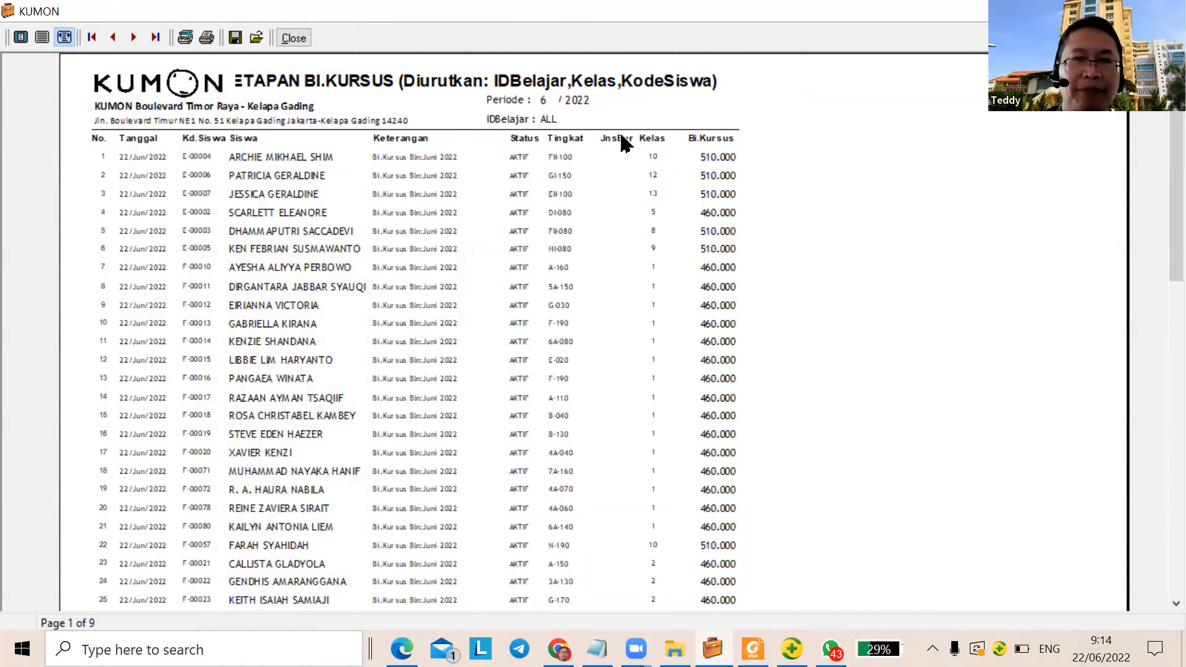
click(156, 38)
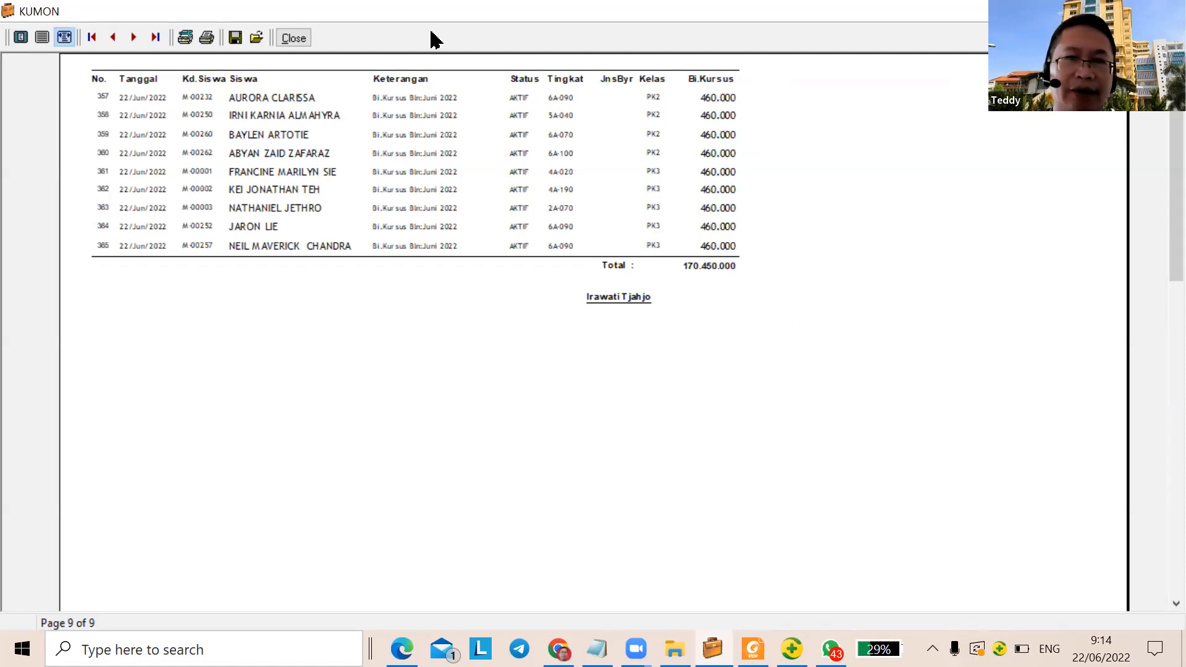
click(295, 40)
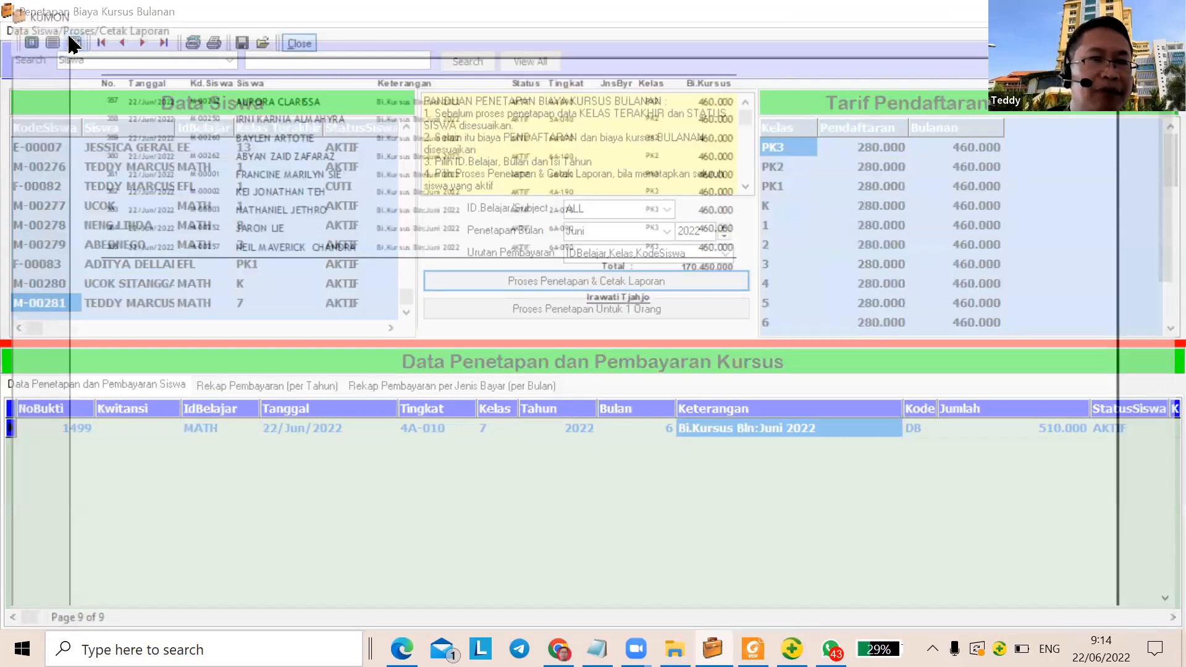
Minimize the monthly fee assignment window and go to the Pembayaran course payment form
key(alt+d)
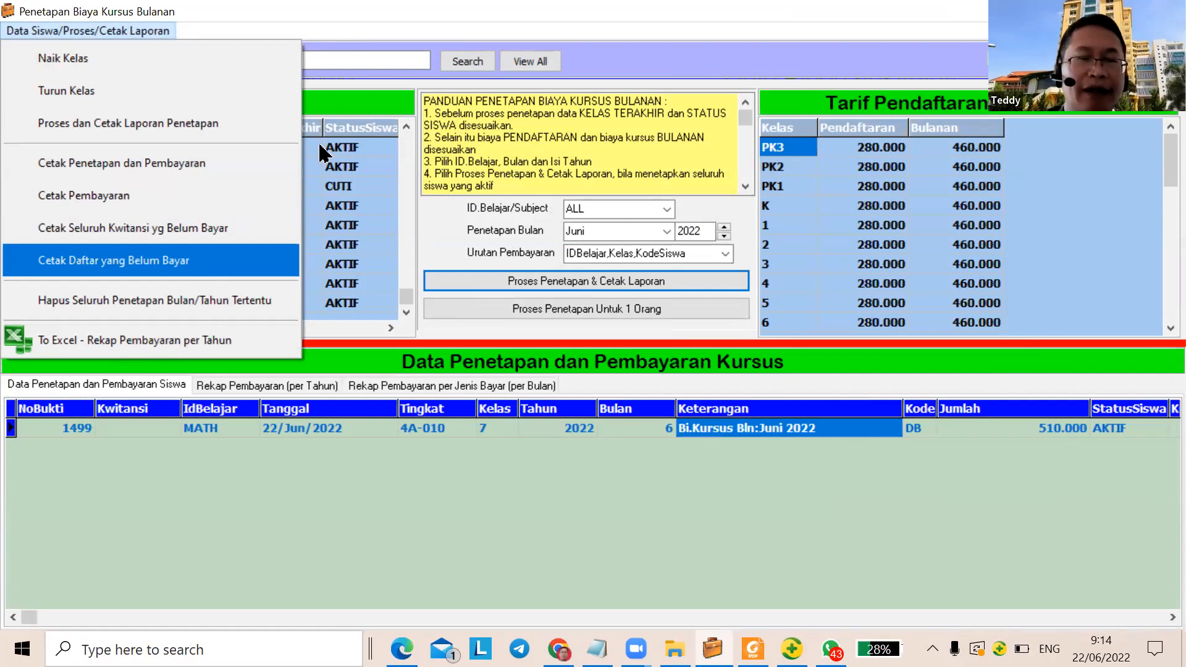
click(284, 324)
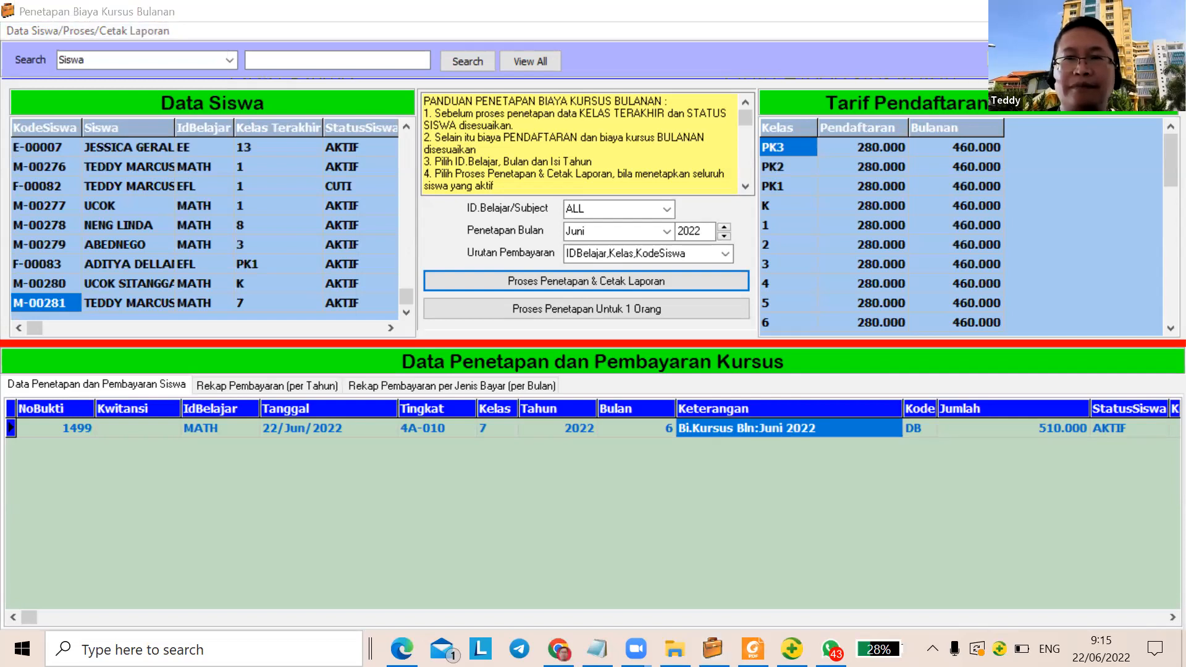
click(413, 34)
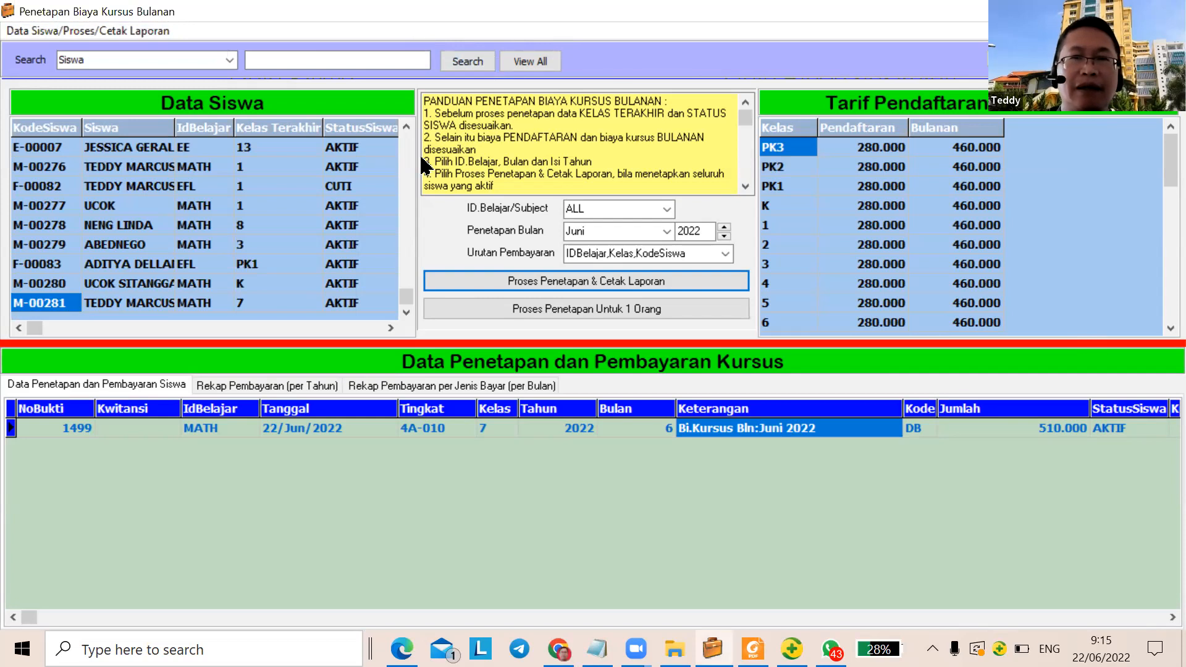
key(super+Down)
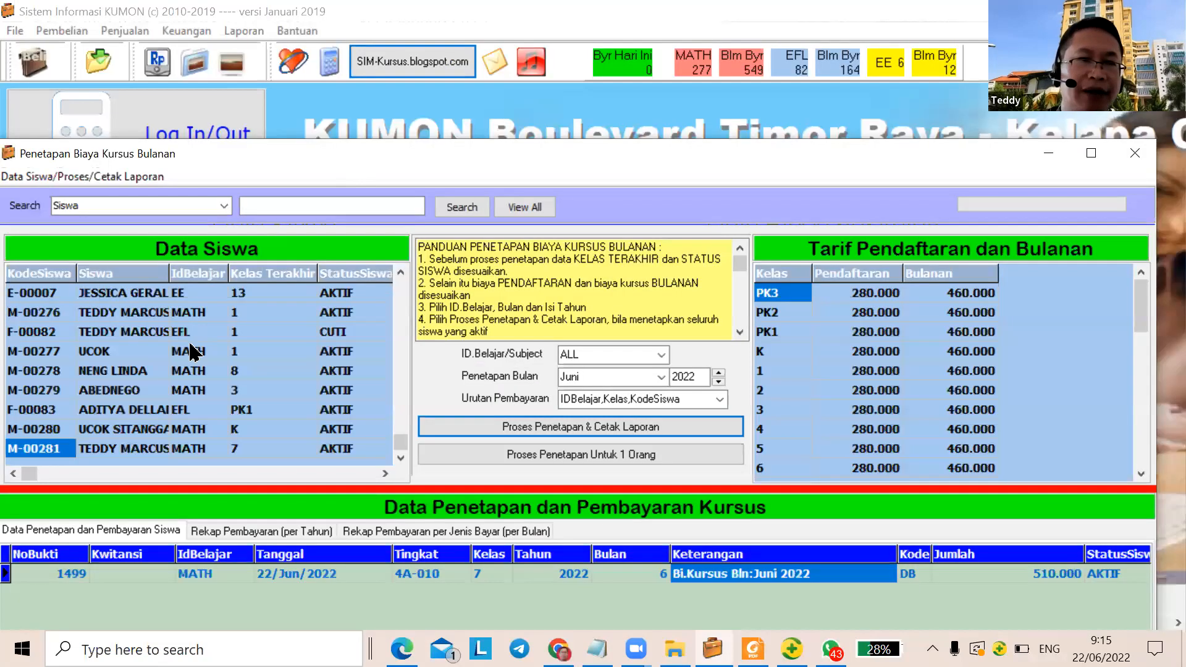
key(super+Down)
click(226, 441)
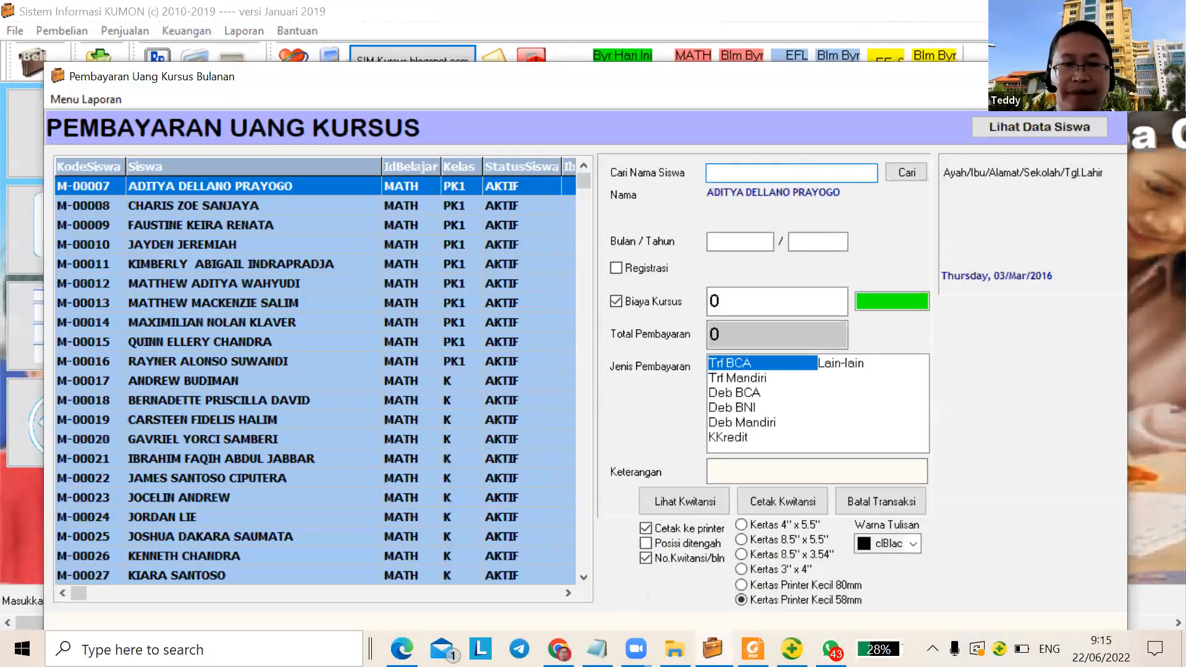
Search for the student's name, select the active MATH student in class 7, and set payment method Trf BCA
text(TEDDY)
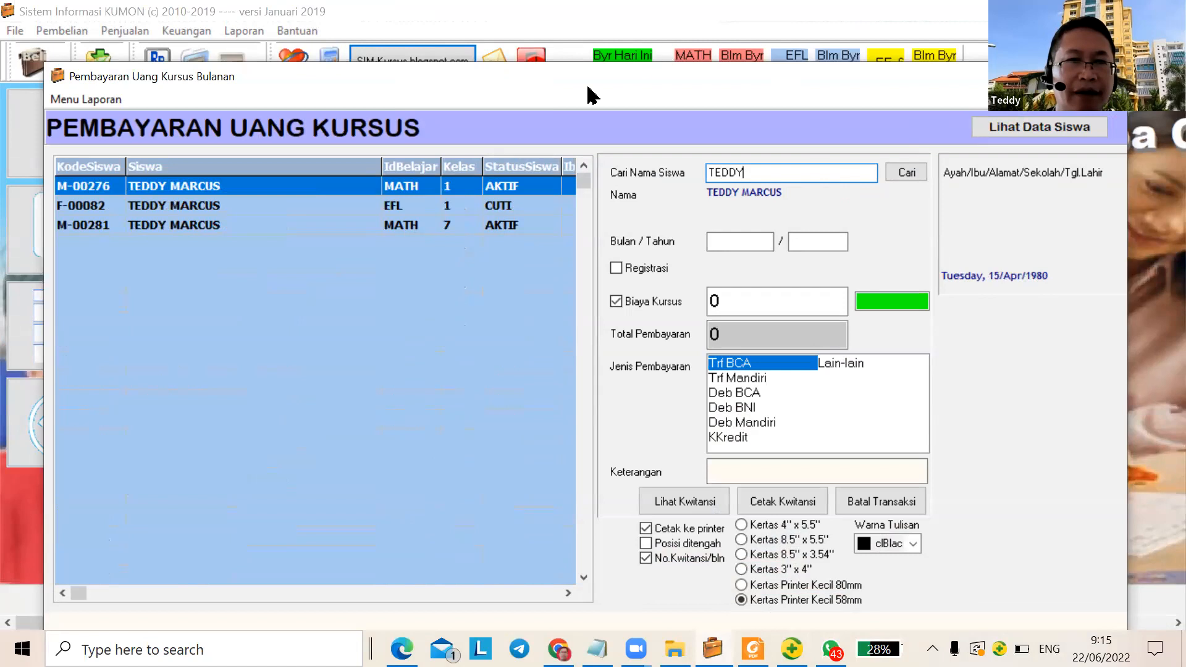
click(186, 226)
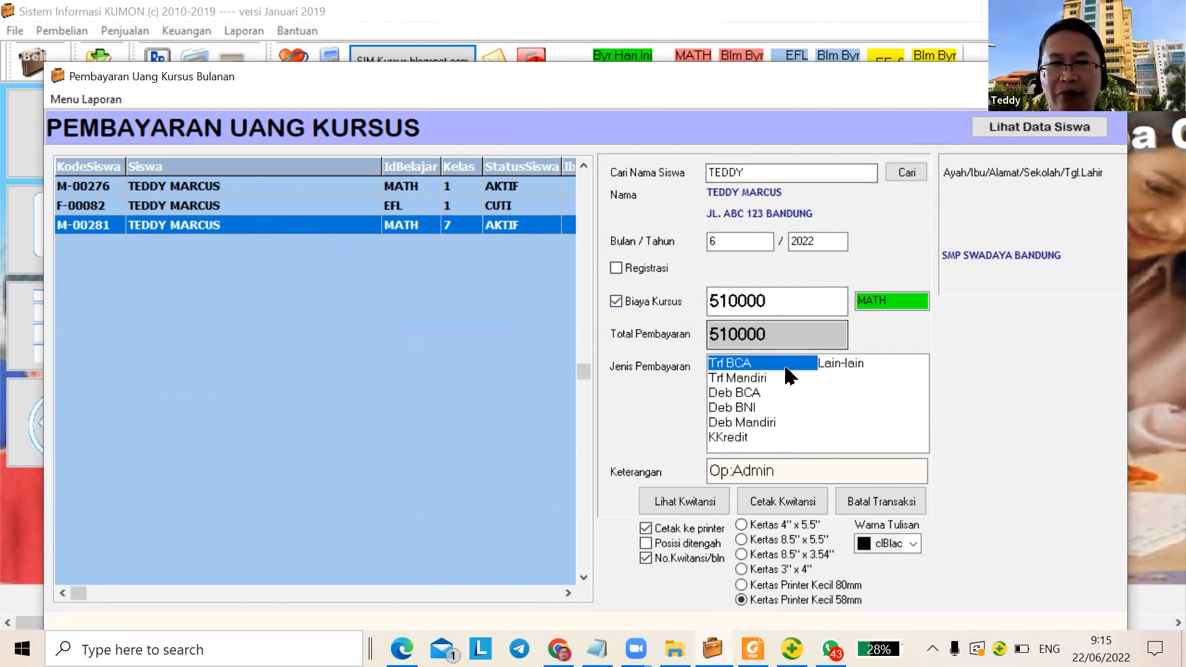
click(752, 379)
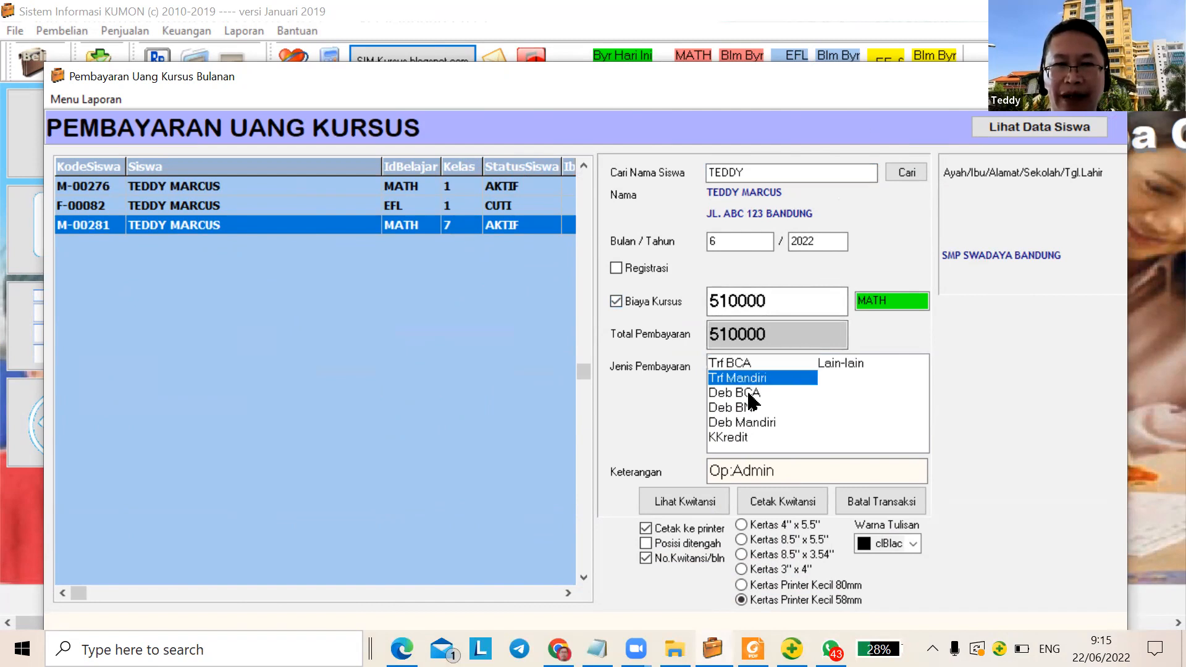
click(749, 409)
click(745, 422)
click(746, 437)
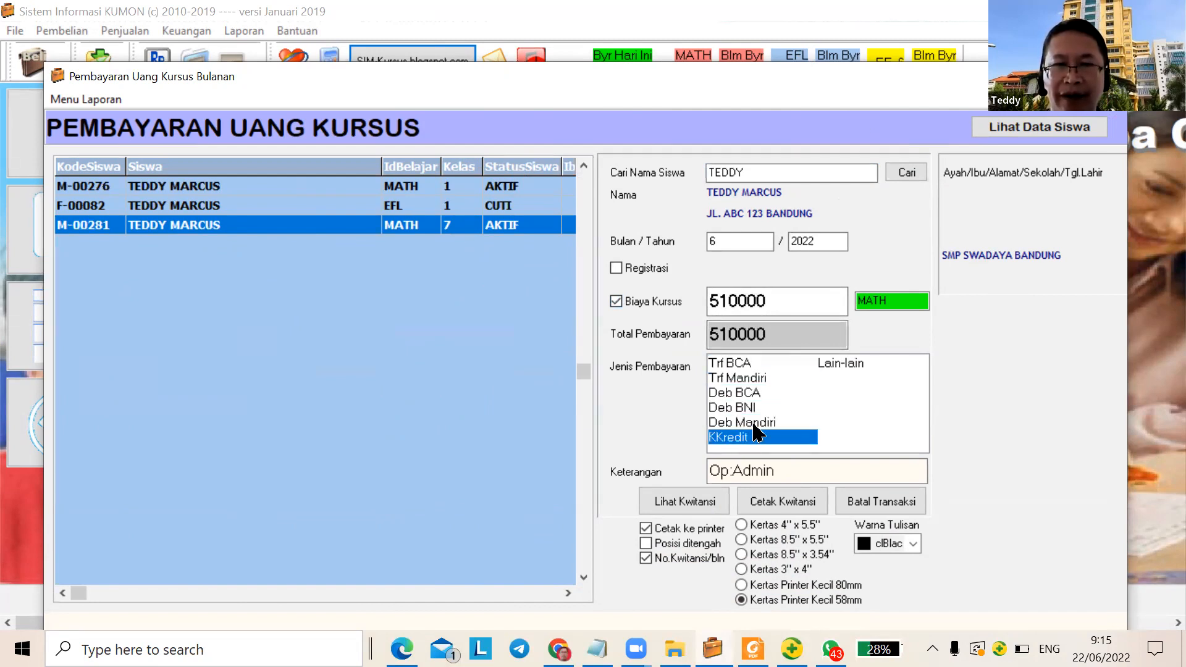
click(841, 366)
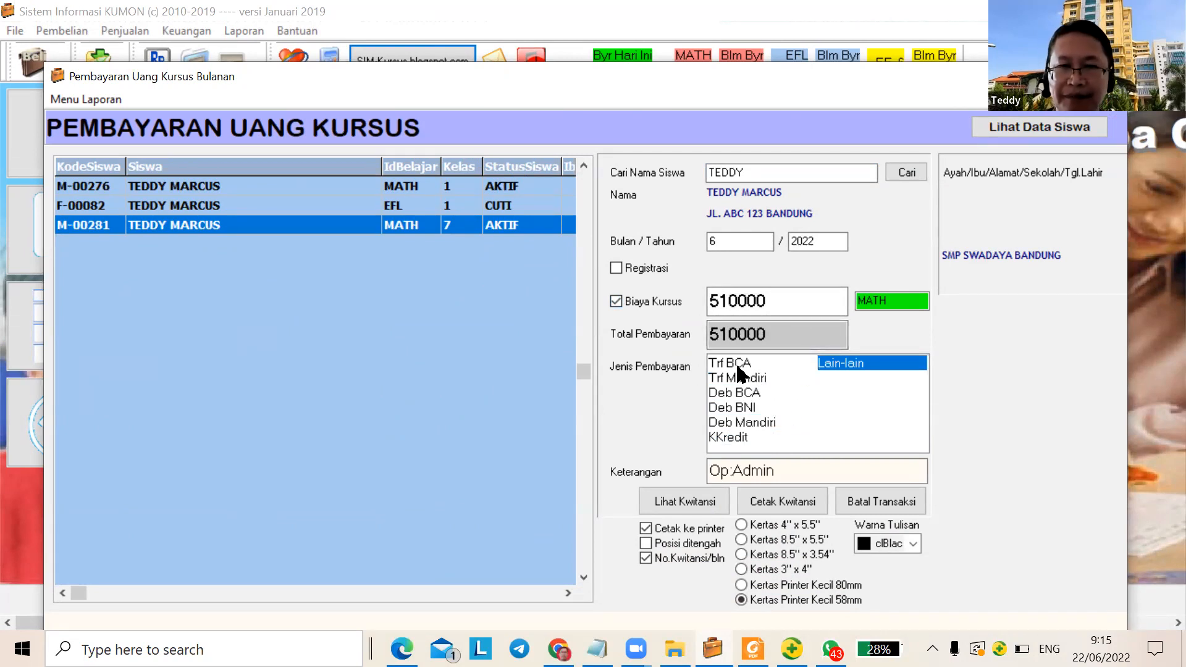
click(737, 365)
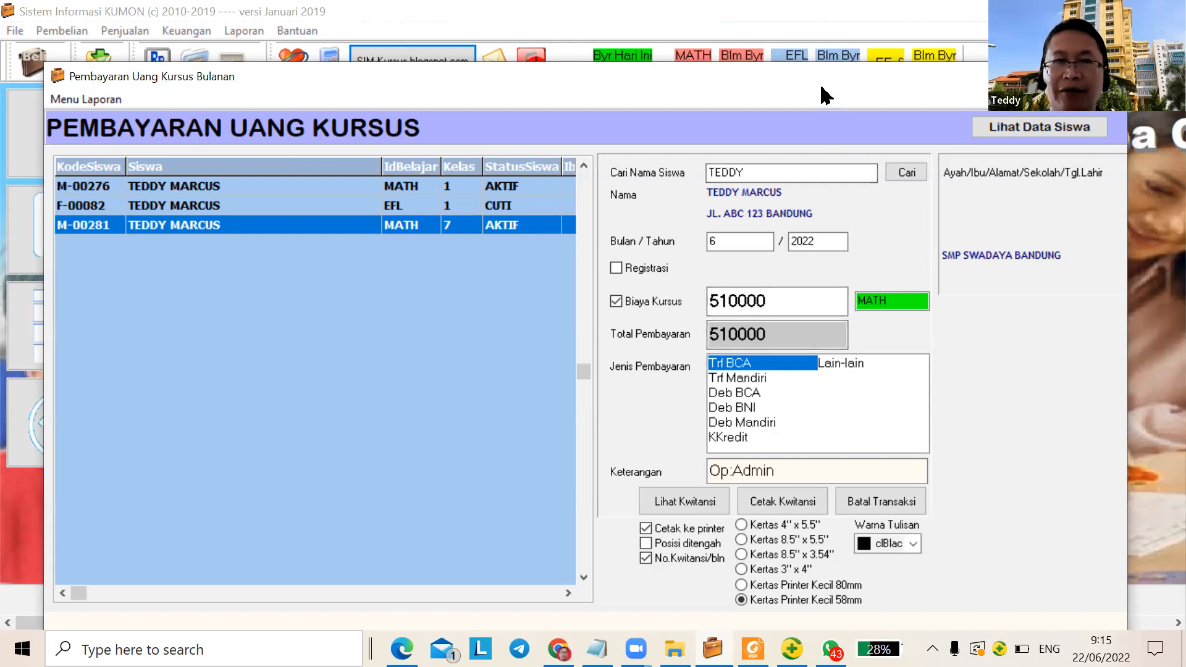
drag(822, 87, 811, 26)
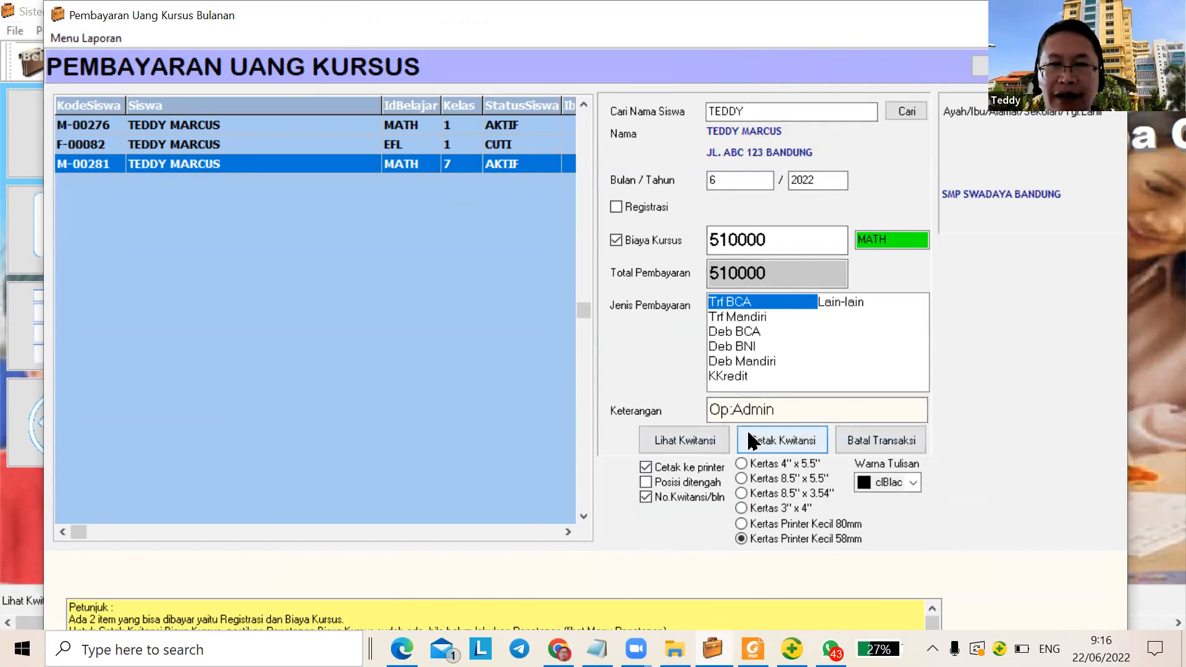
Print the receipt to a PDF named 'TEDDY JUN 2022' and decline printing a copy
click(803, 450)
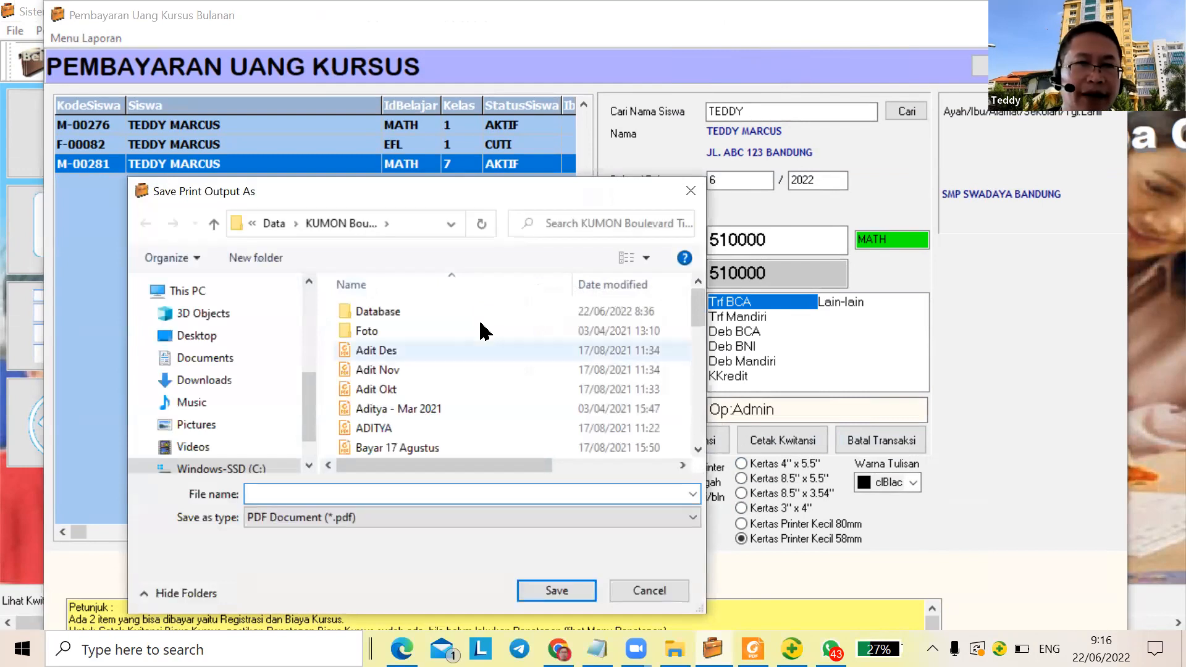
text(TEDDY JUN 2022)
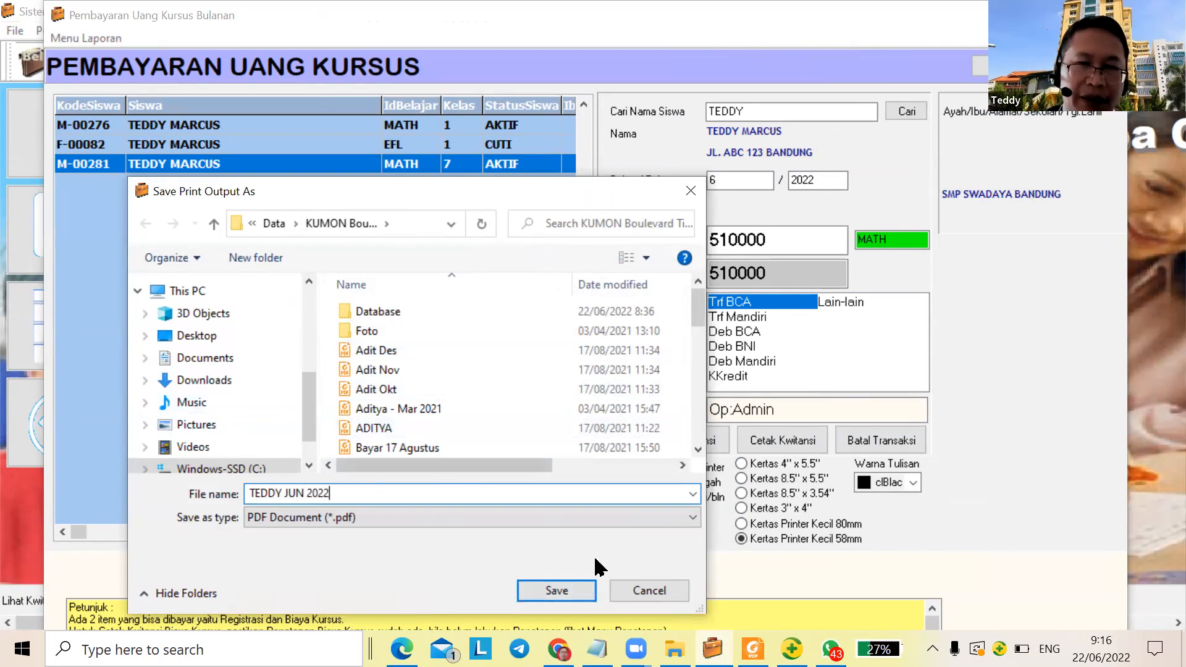
click(586, 594)
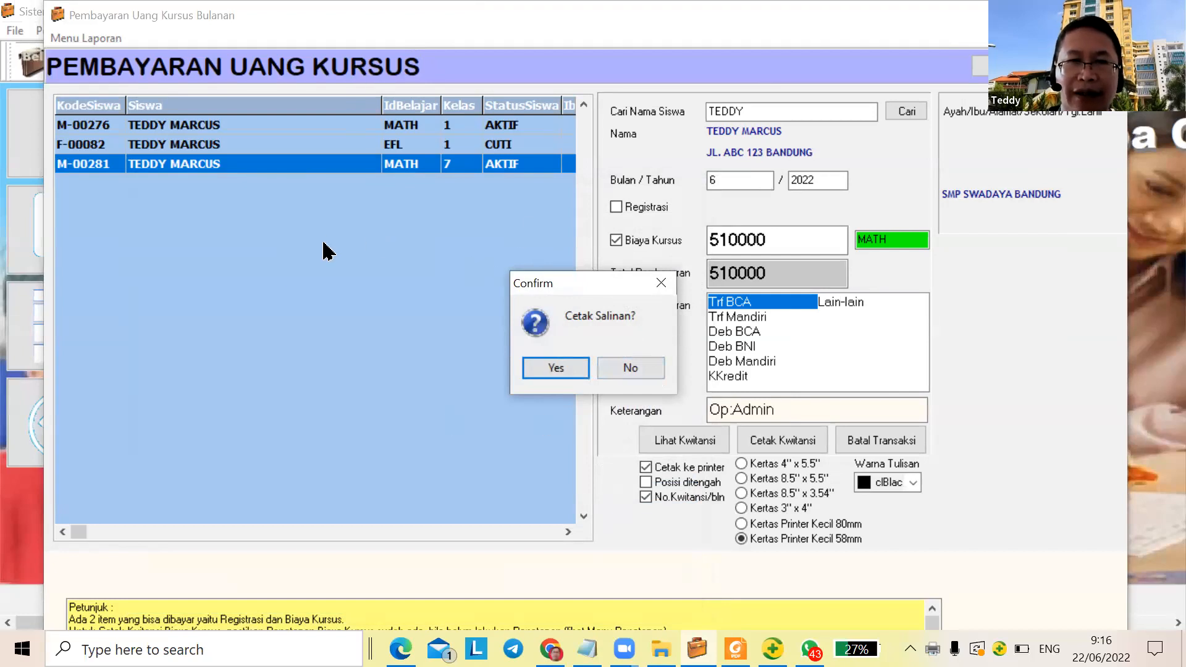
click(652, 373)
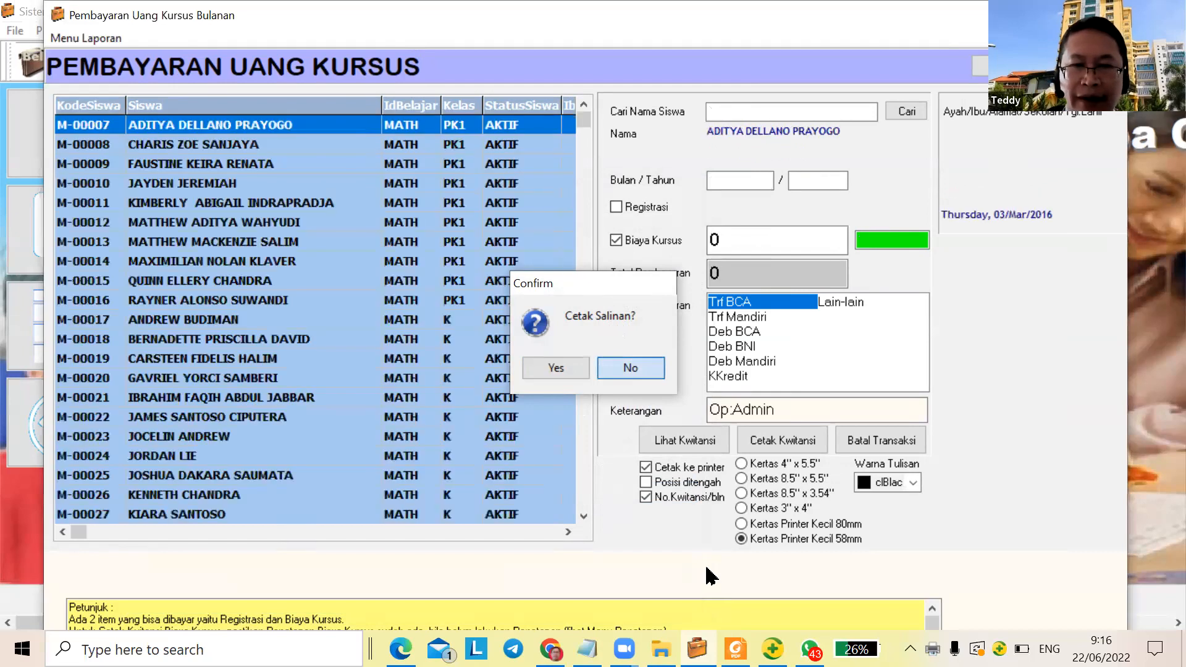
Sort the KUMON folder by Date modified, newest first, bringing TEDDY JUN 2022 to the top
key(alt+Tab)
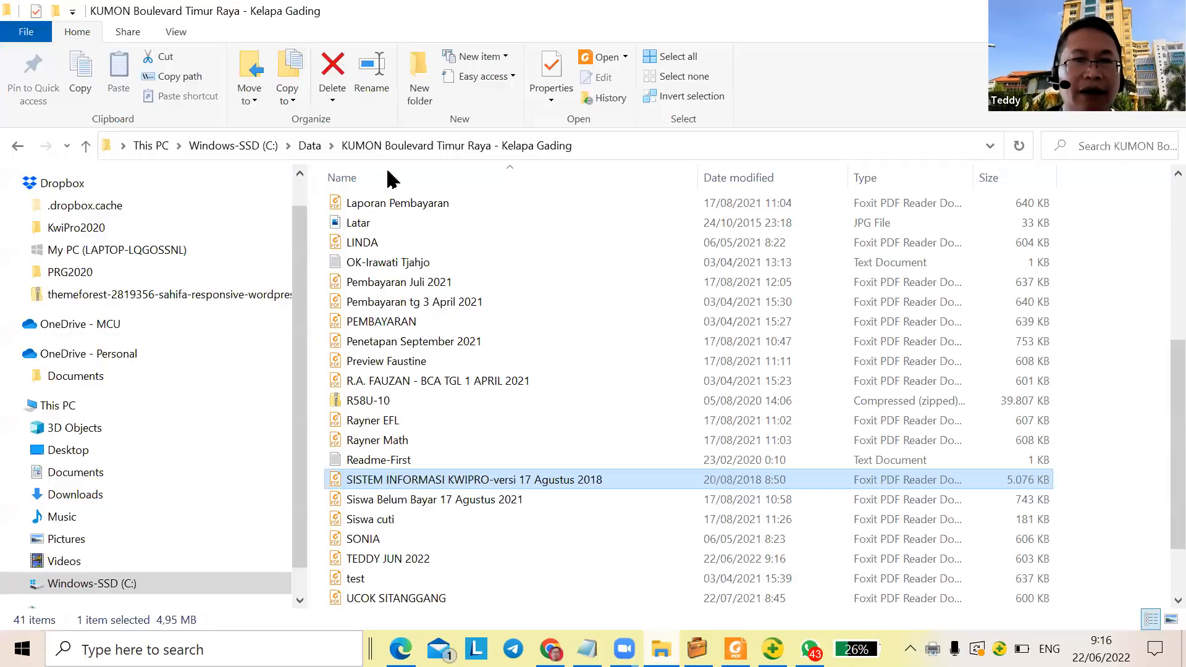
click(744, 182)
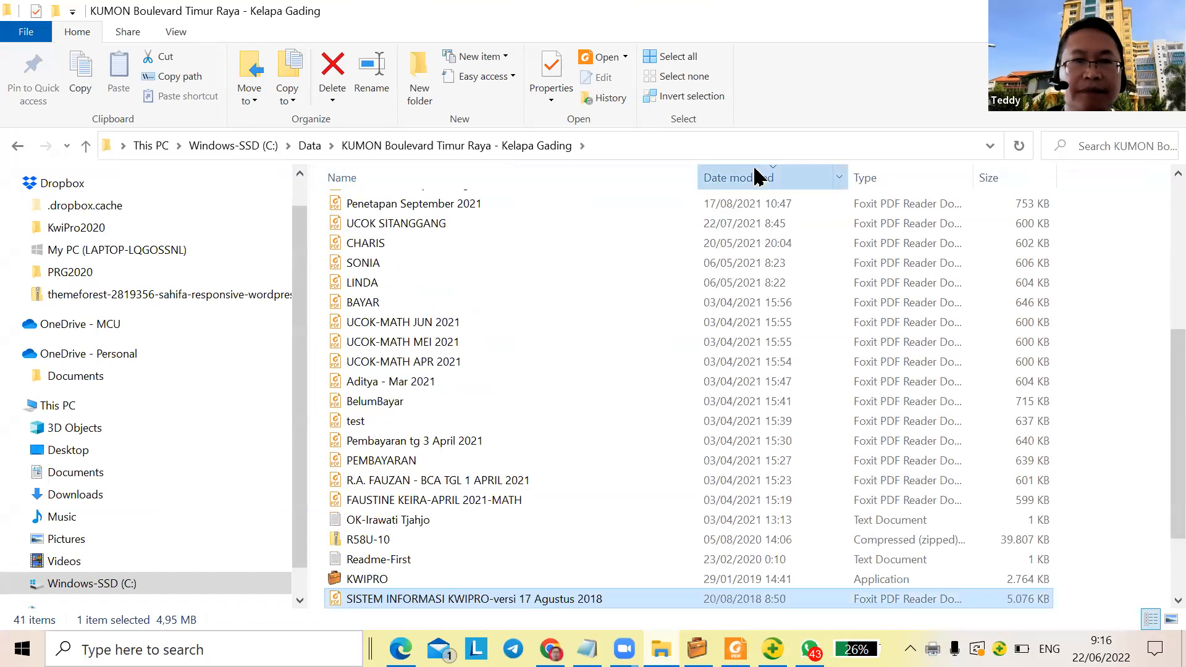
click(759, 178)
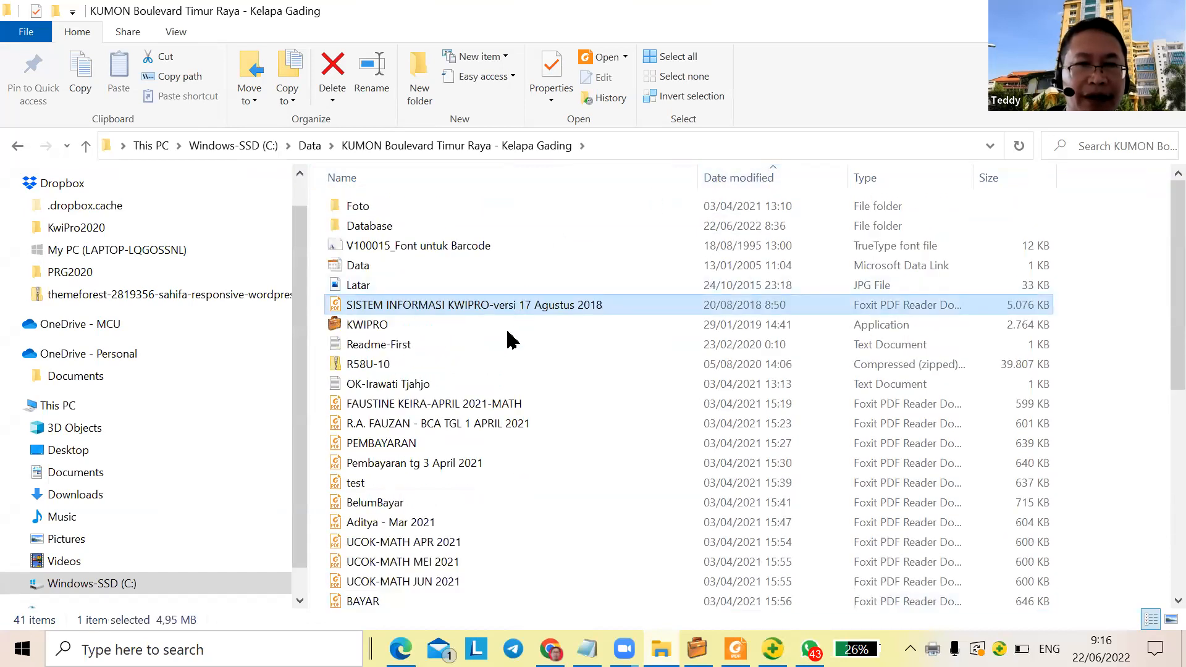
scroll(503, 364, down, 4)
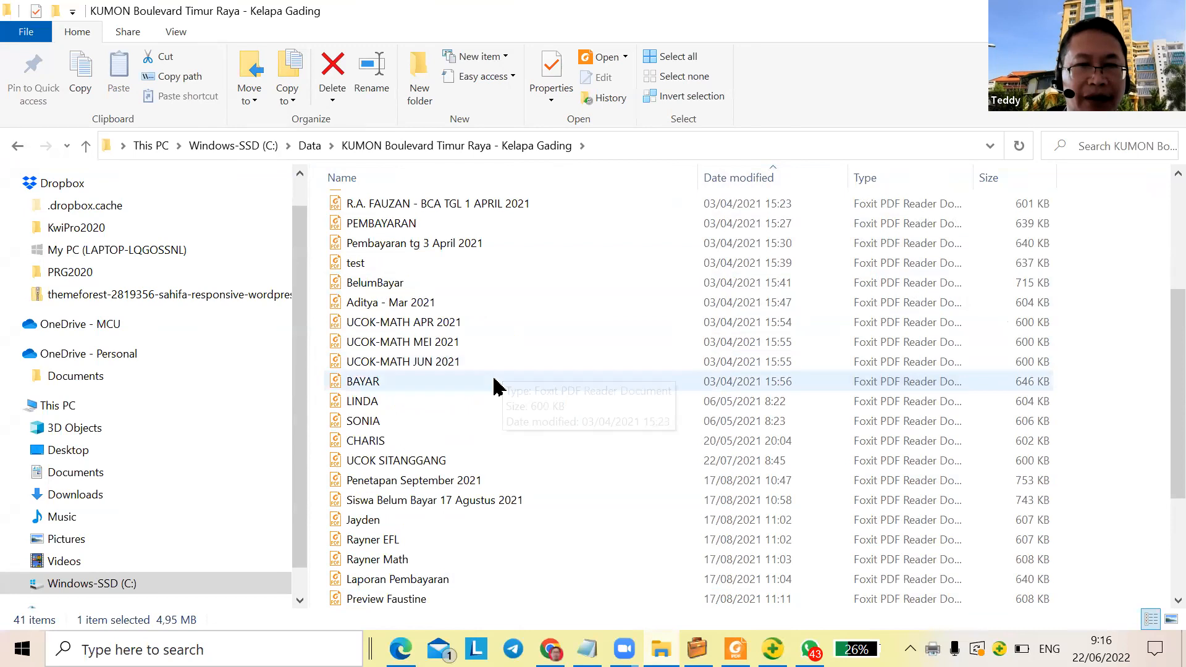
scroll(451, 383, down, 1)
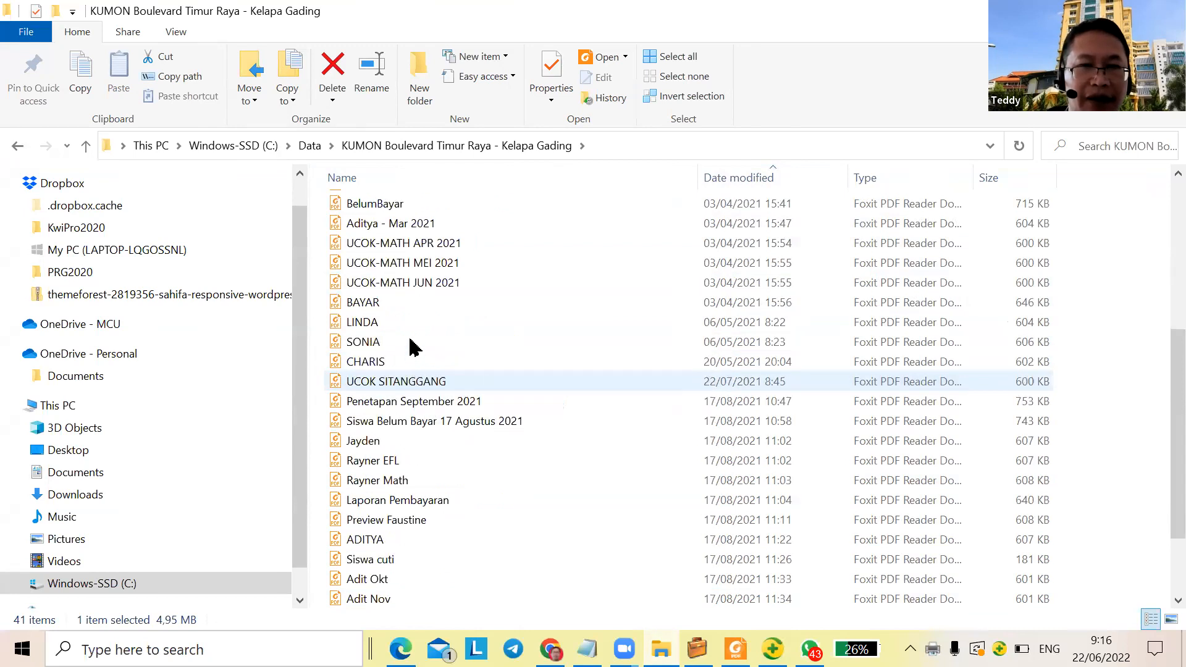
click(379, 205)
key(End)
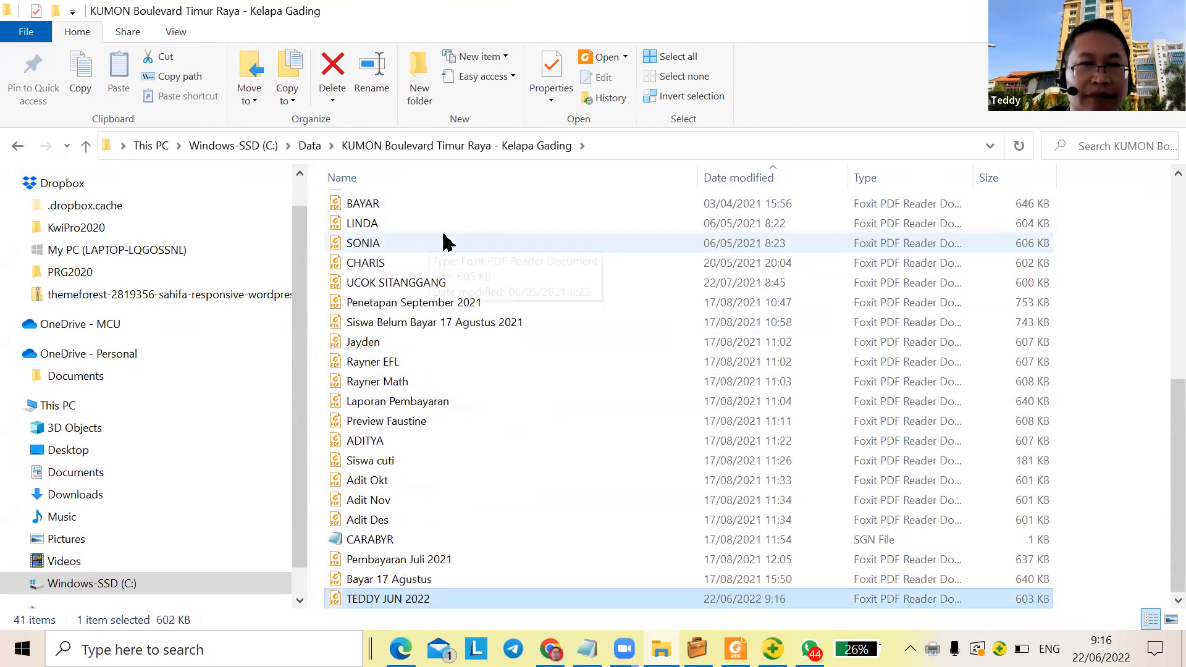
click(766, 178)
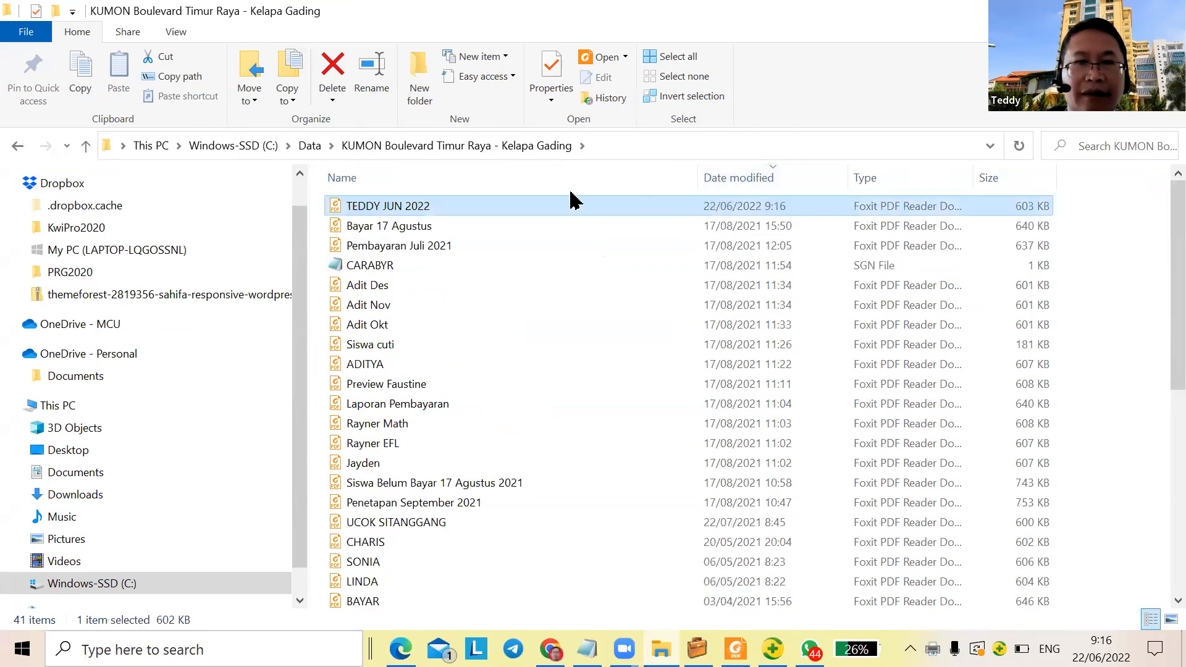
Open TEDDY JUN 2022.pdf in Foxit and pan the enlarged receipt to its left edge
double_click(385, 208)
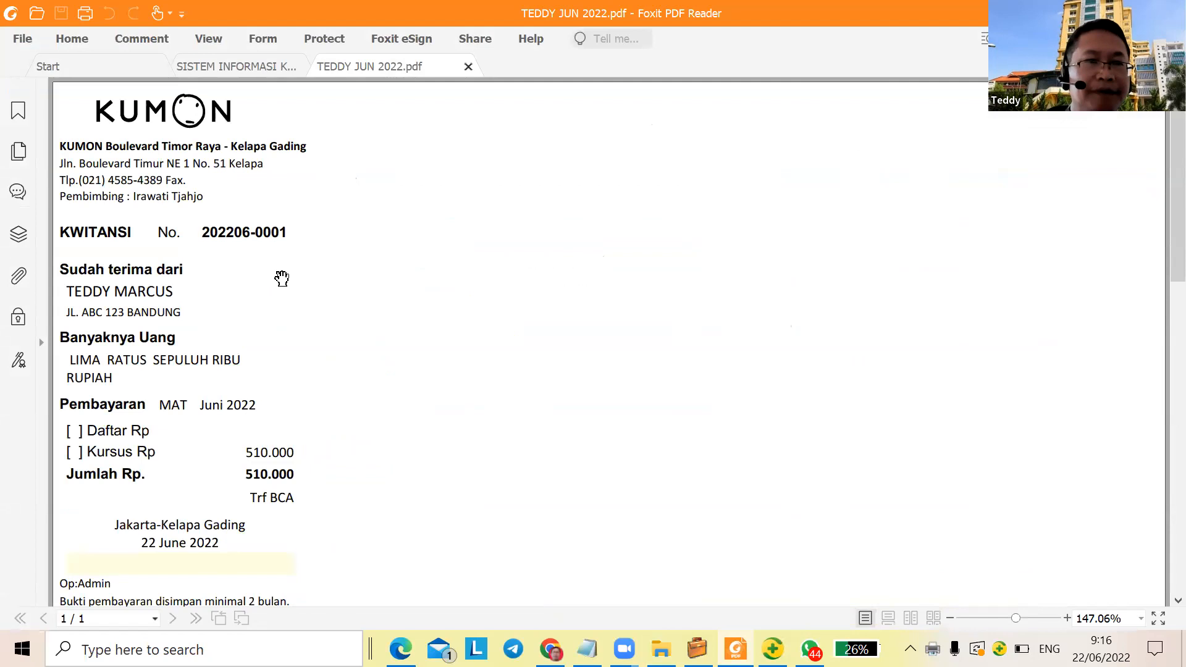
scroll(281, 278, up, 5)
drag(430, 312, 754, 349)
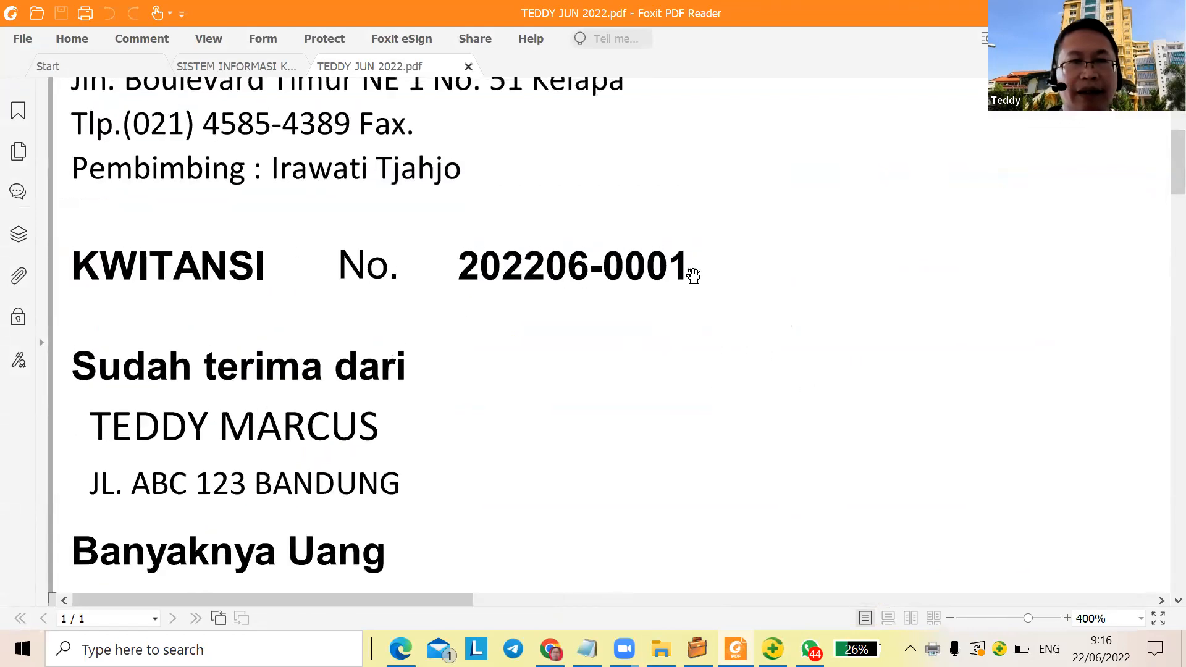
scroll(824, 331, up, 5)
scroll(842, 399, up, 1)
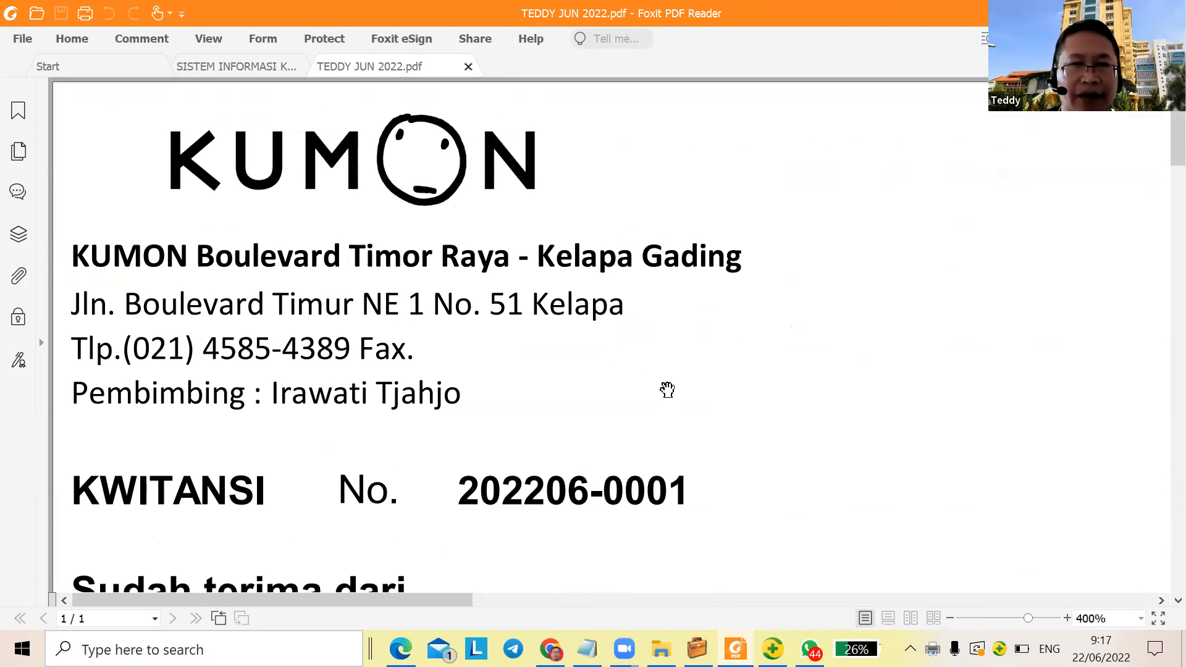
Scroll through the receipt to confirm 510.000 paid via Trf BCA for Juni 2022
scroll(669, 368, down, 1)
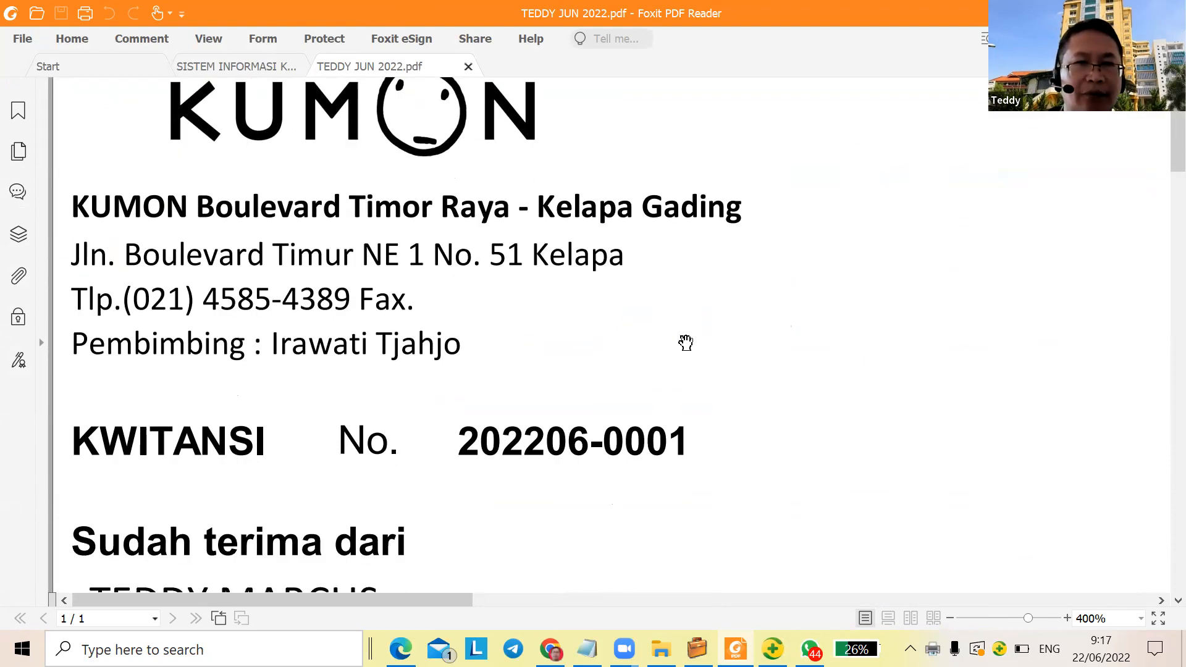
scroll(686, 343, down, 5)
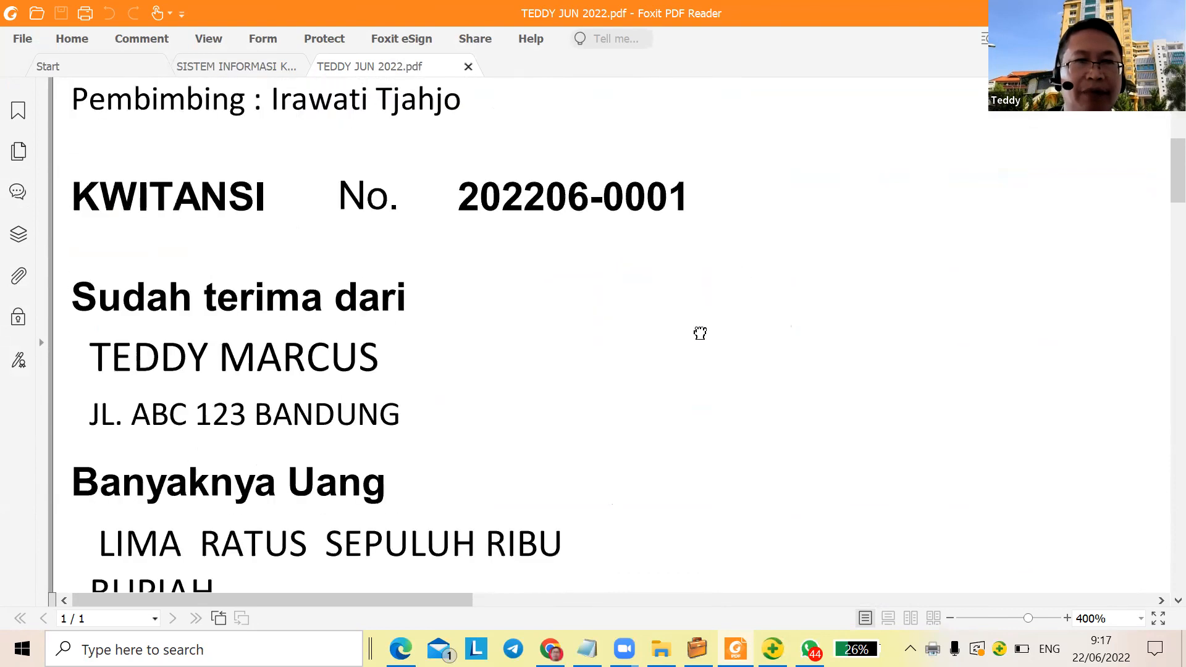
scroll(702, 294, down, 1)
scroll(694, 286, down, 1)
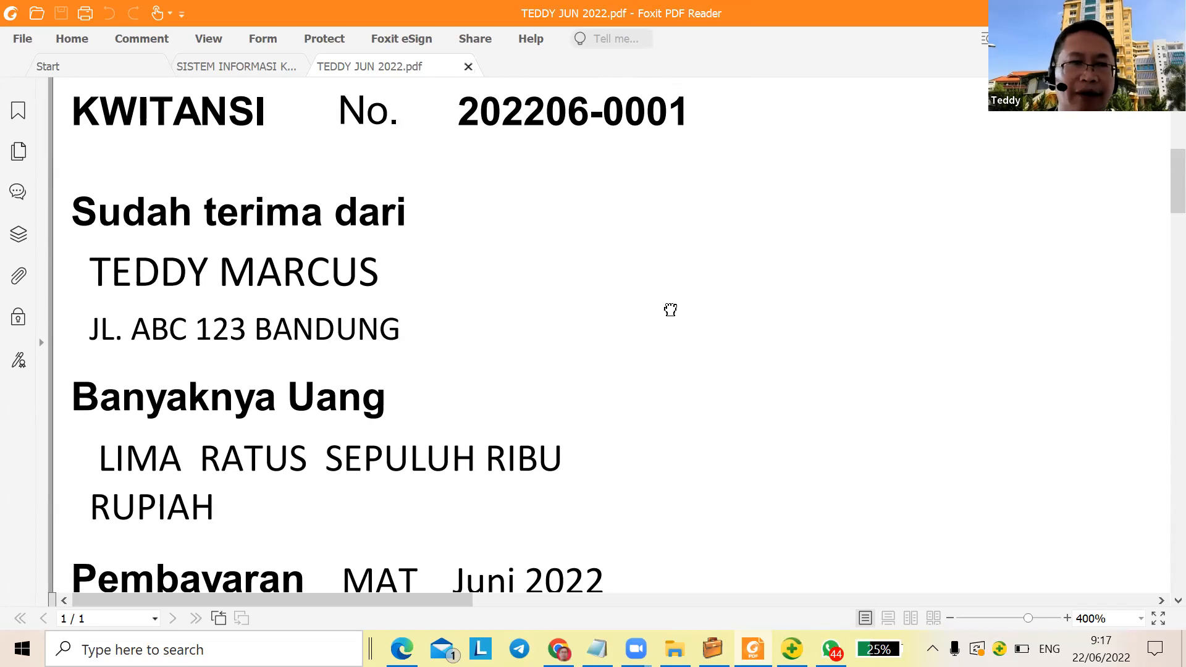
scroll(674, 302, down, 3)
scroll(436, 293, down, 2)
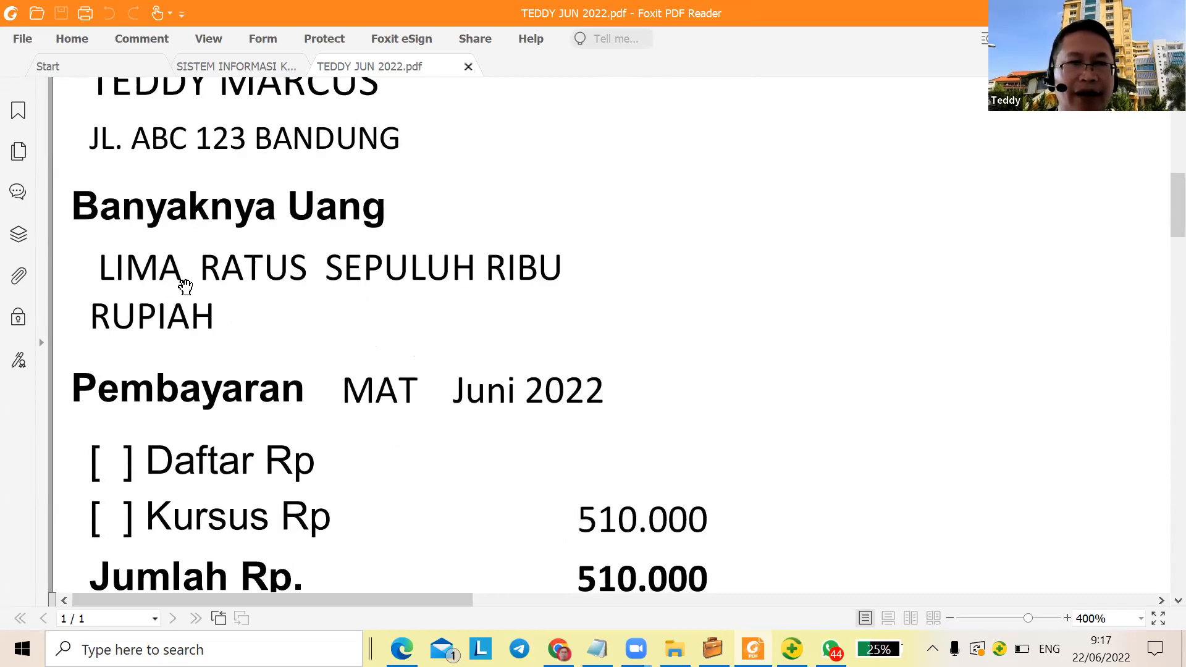
scroll(186, 286, down, 4)
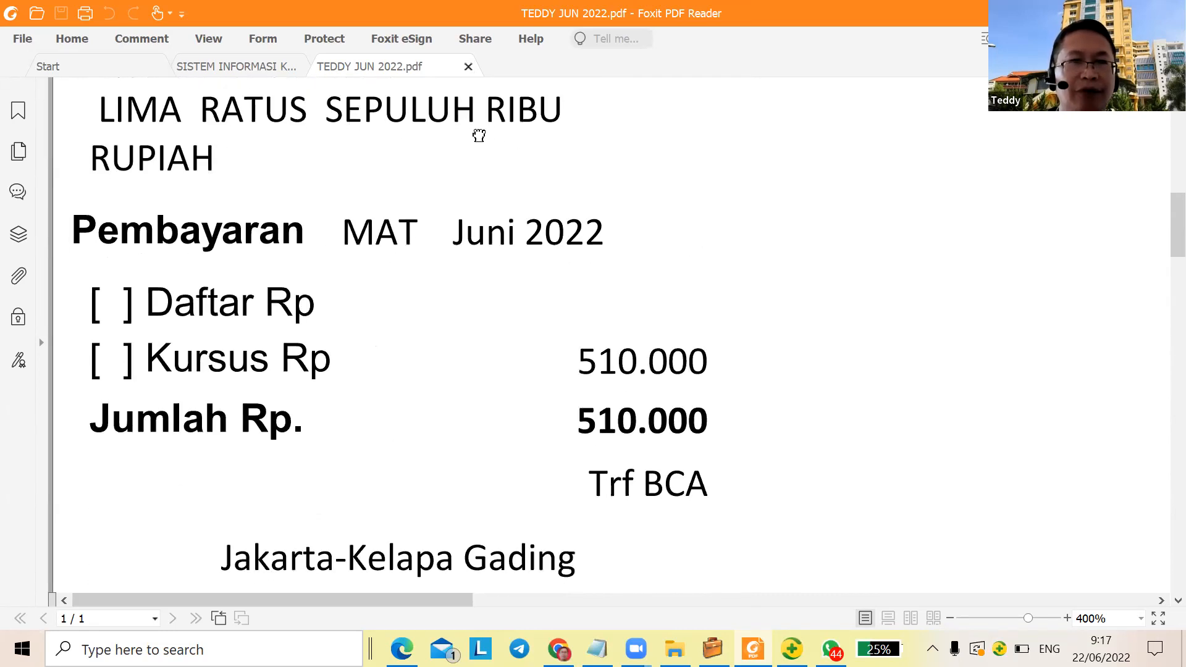
scroll(480, 135, up, 2)
scroll(599, 259, down, 3)
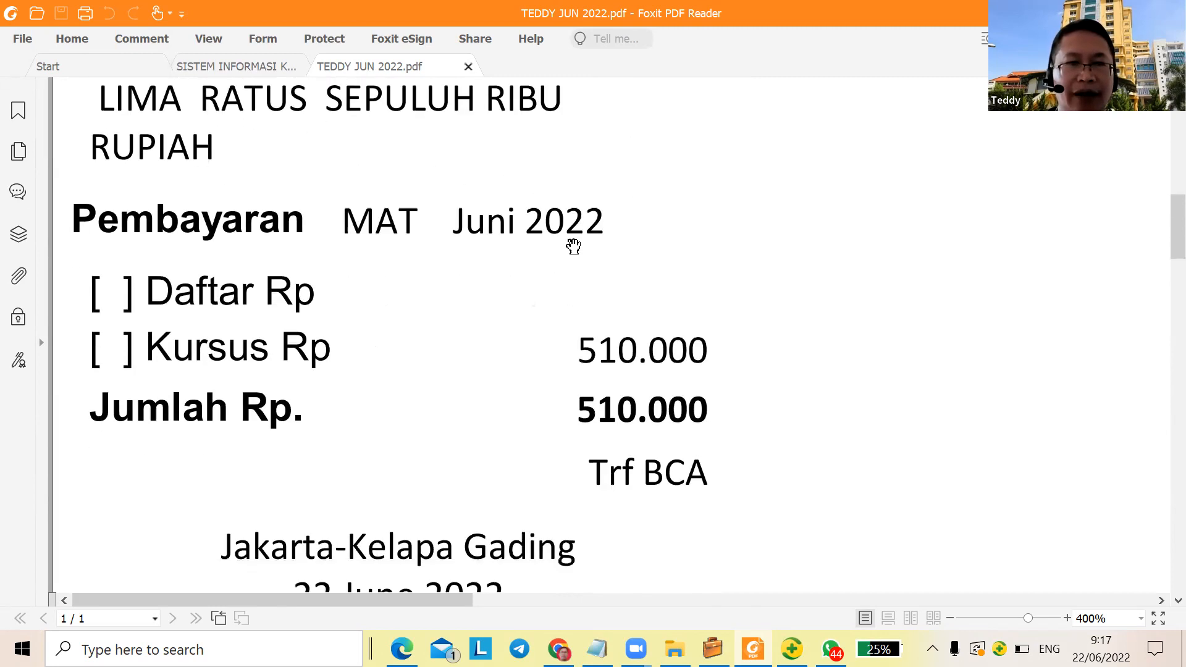
scroll(732, 459, down, 3)
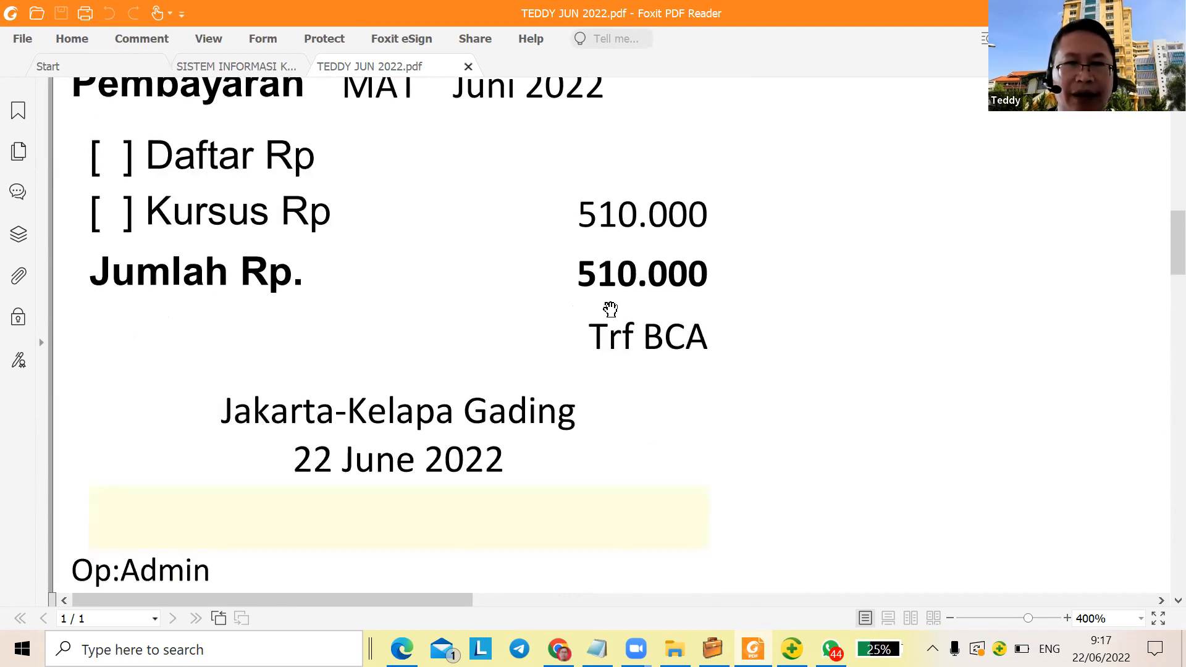
scroll(723, 337, down, 6)
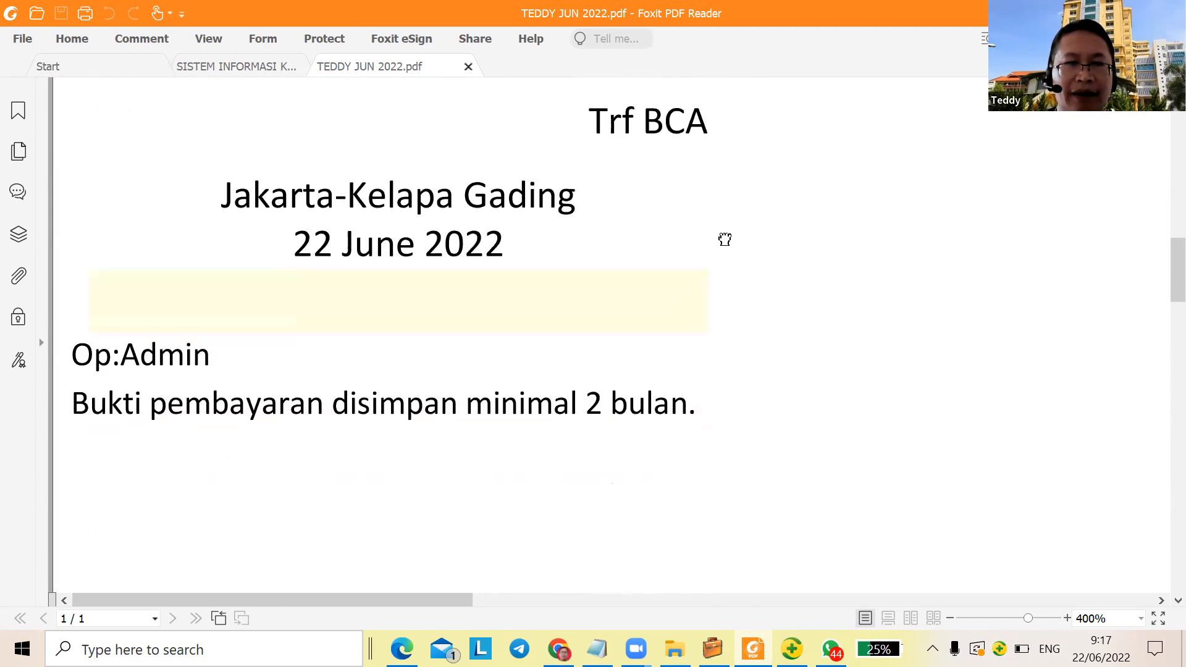
scroll(727, 312, up, 4)
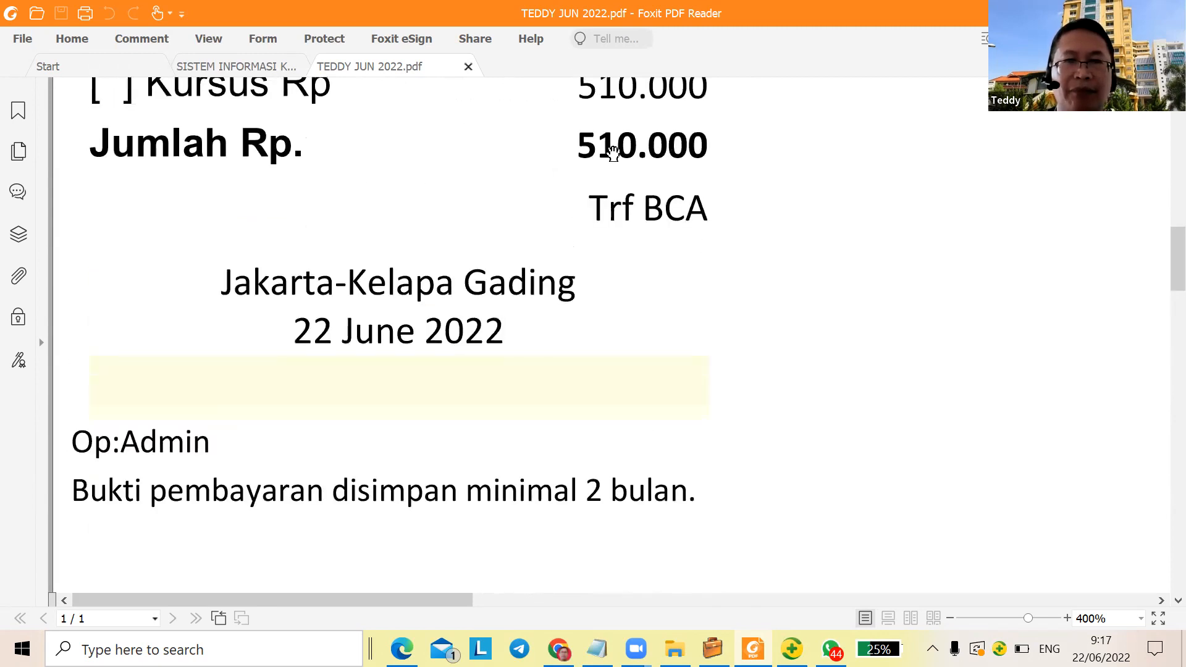
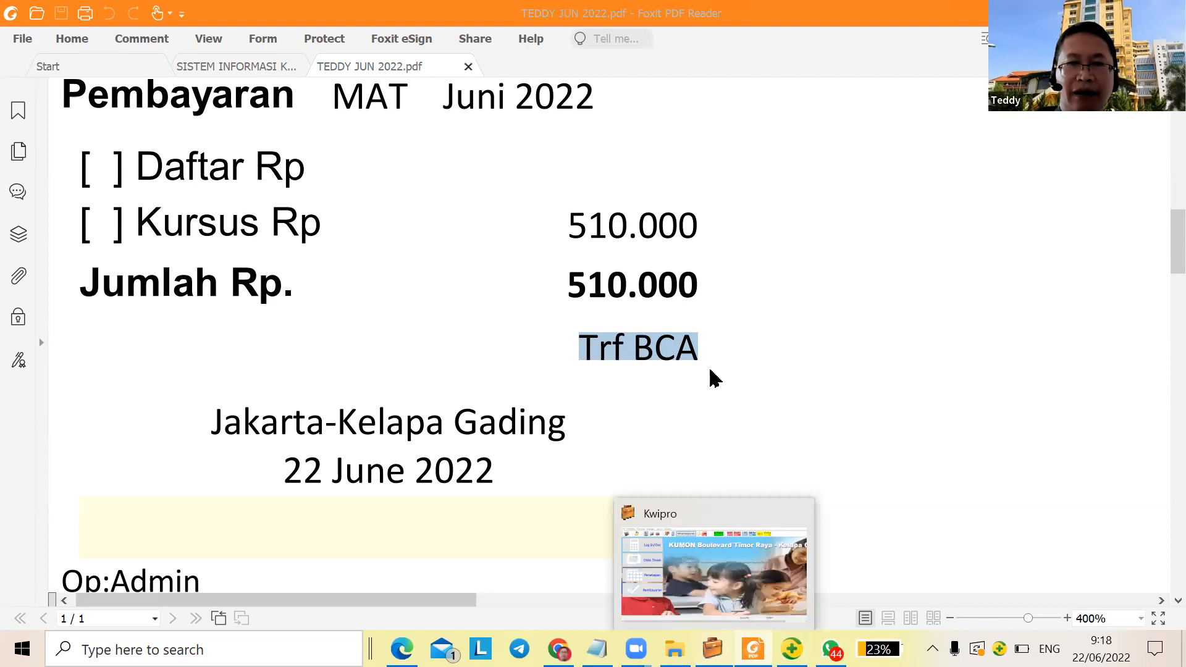
Switch from the Foxit receipt back to the Kwipro Pembayaran Uang Kursus form
key(alt+Tab)
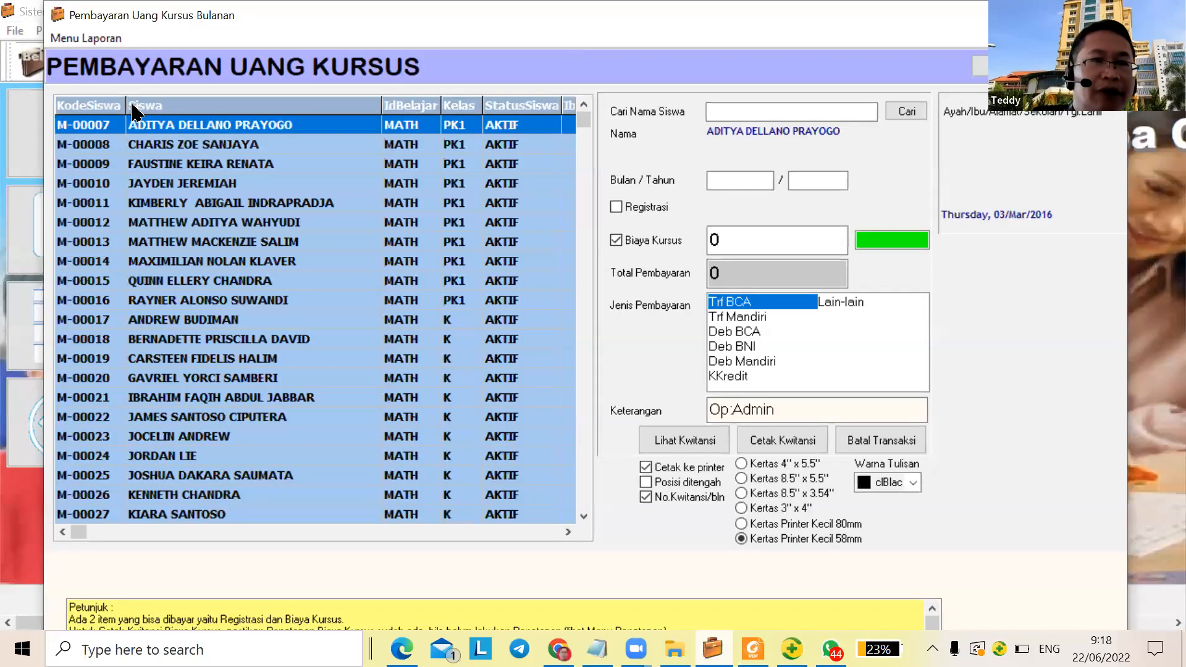
click(69, 39)
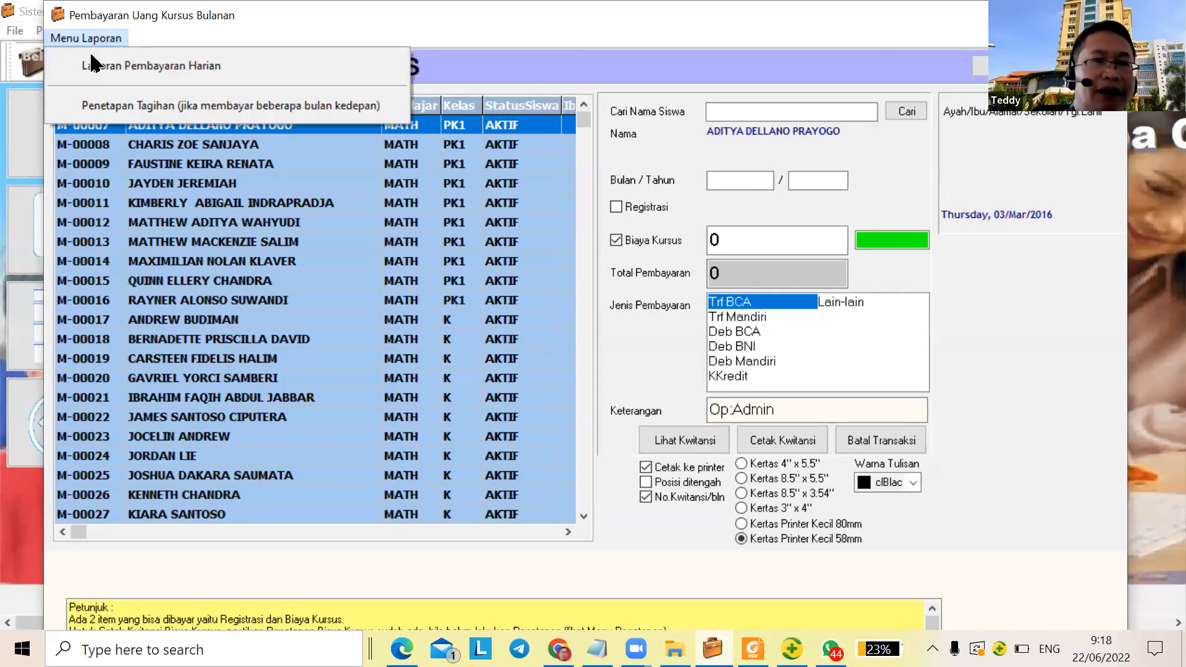
click(87, 75)
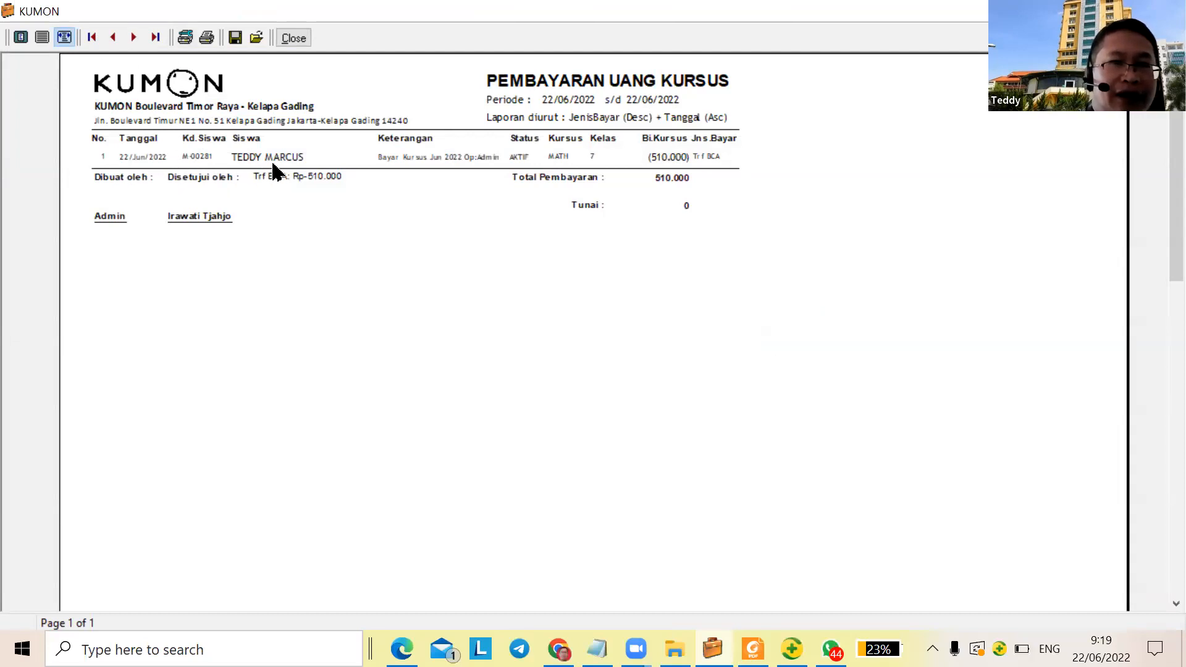
click(292, 38)
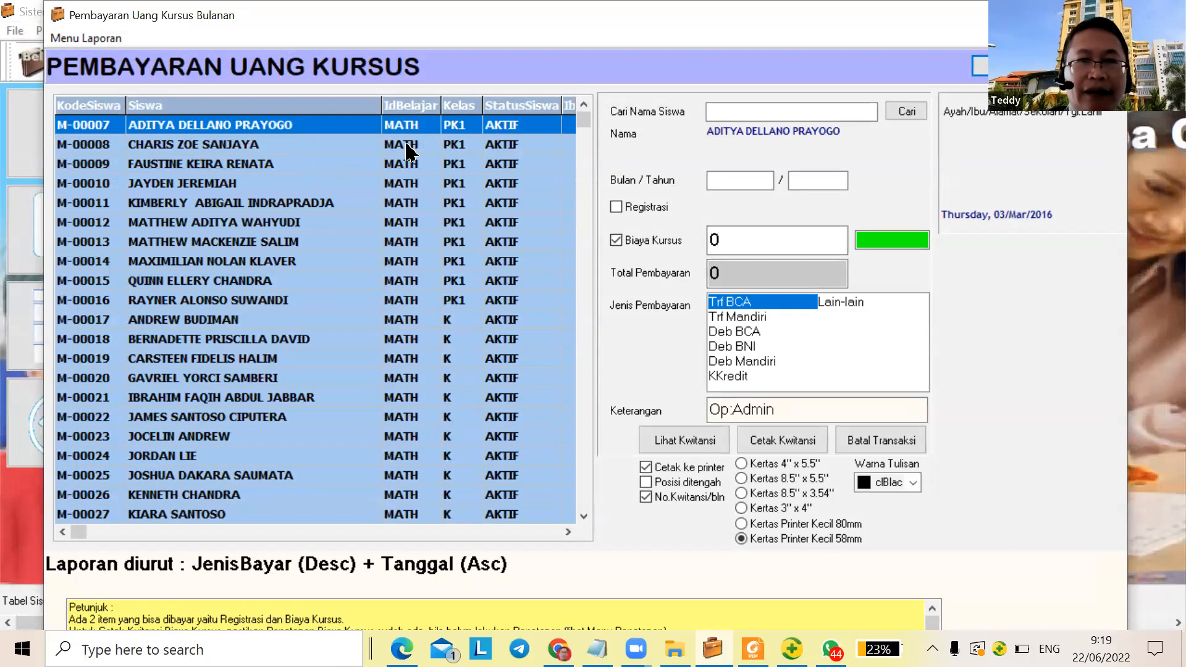
Search for the student by name and select their MATH enrolment row
key(Down)
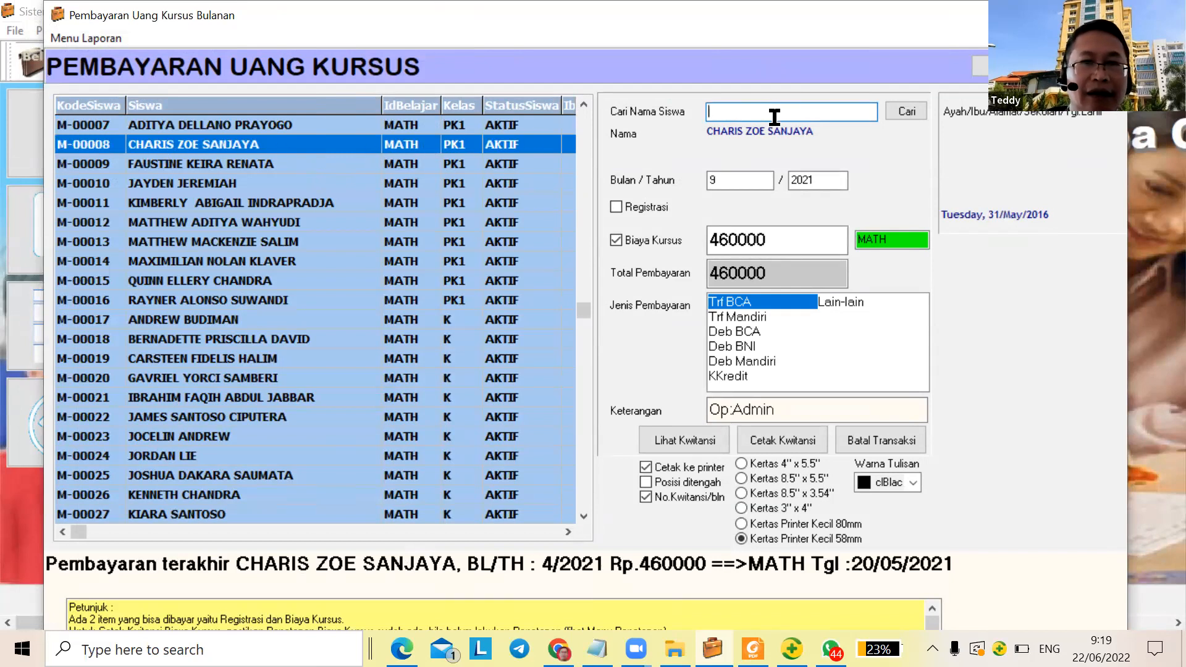
click(180, 166)
click(193, 146)
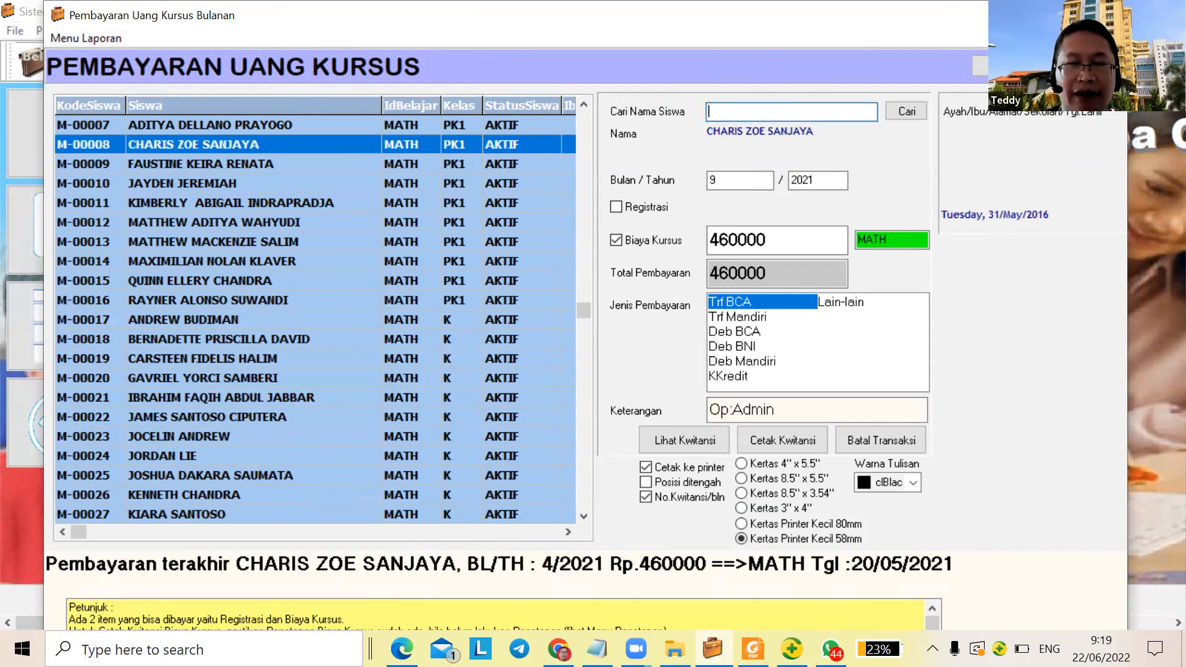
text(CHATIS)
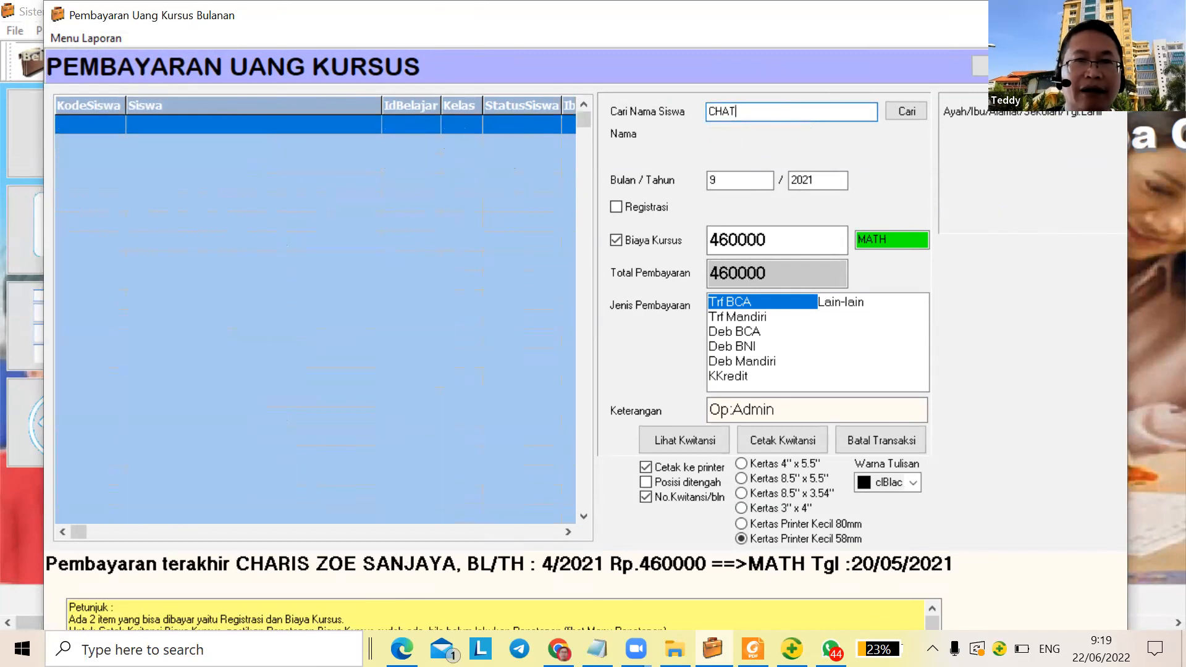
key(BackSpace)
text(RIS)
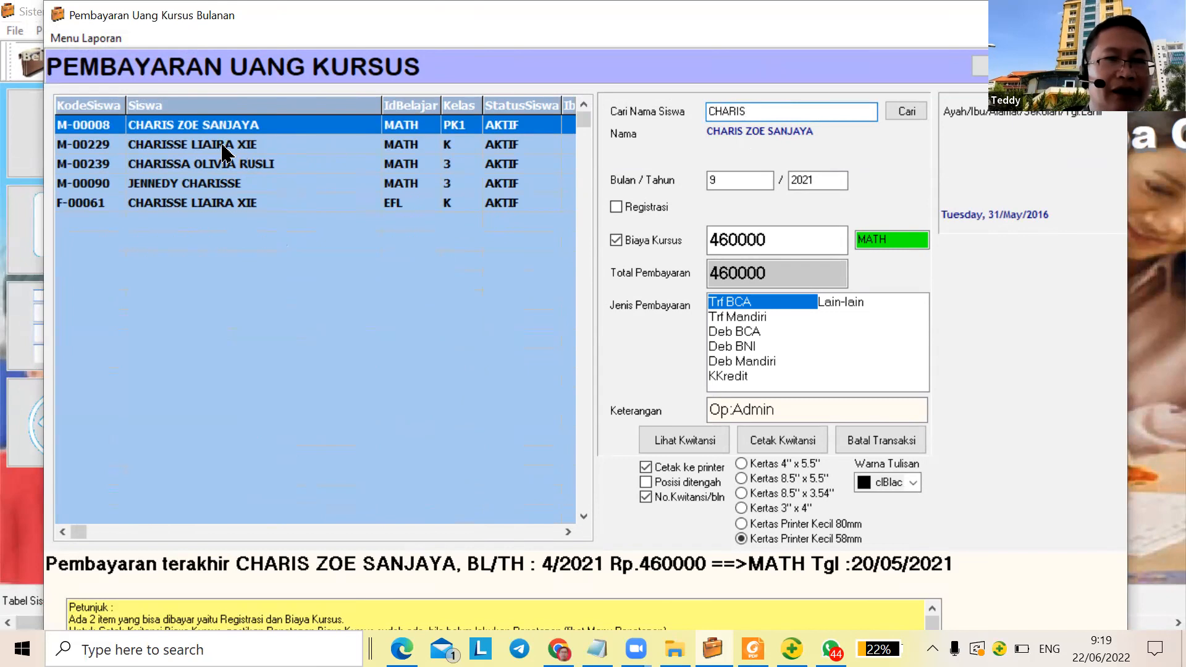
click(255, 148)
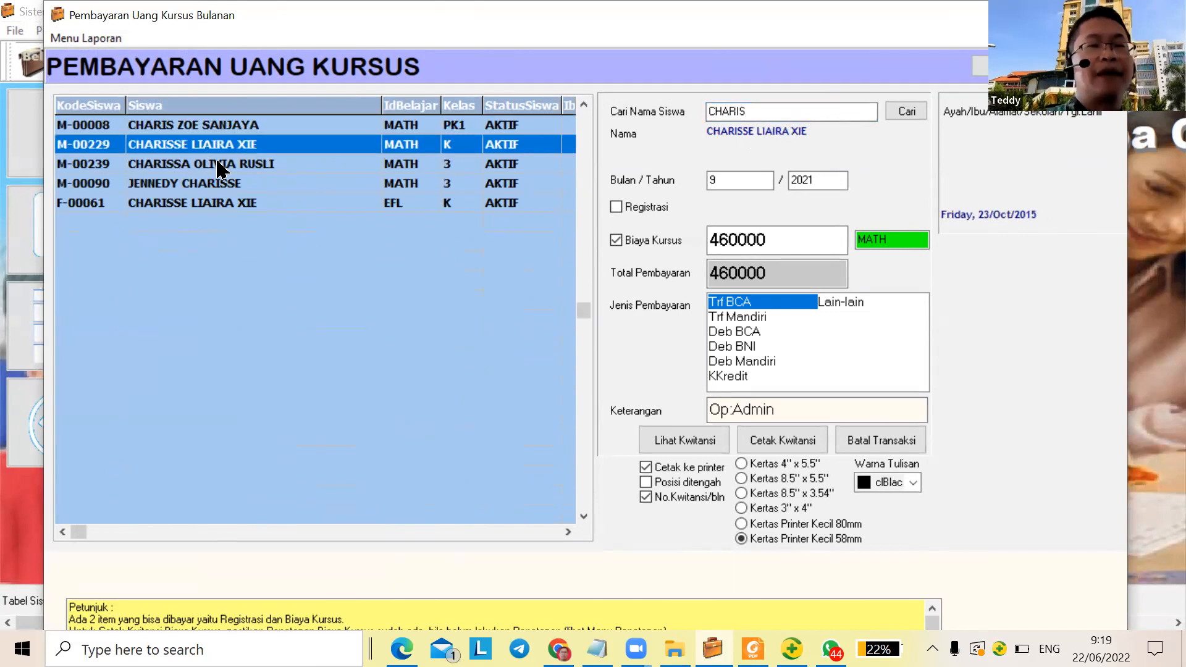
click(259, 204)
click(414, 203)
click(411, 144)
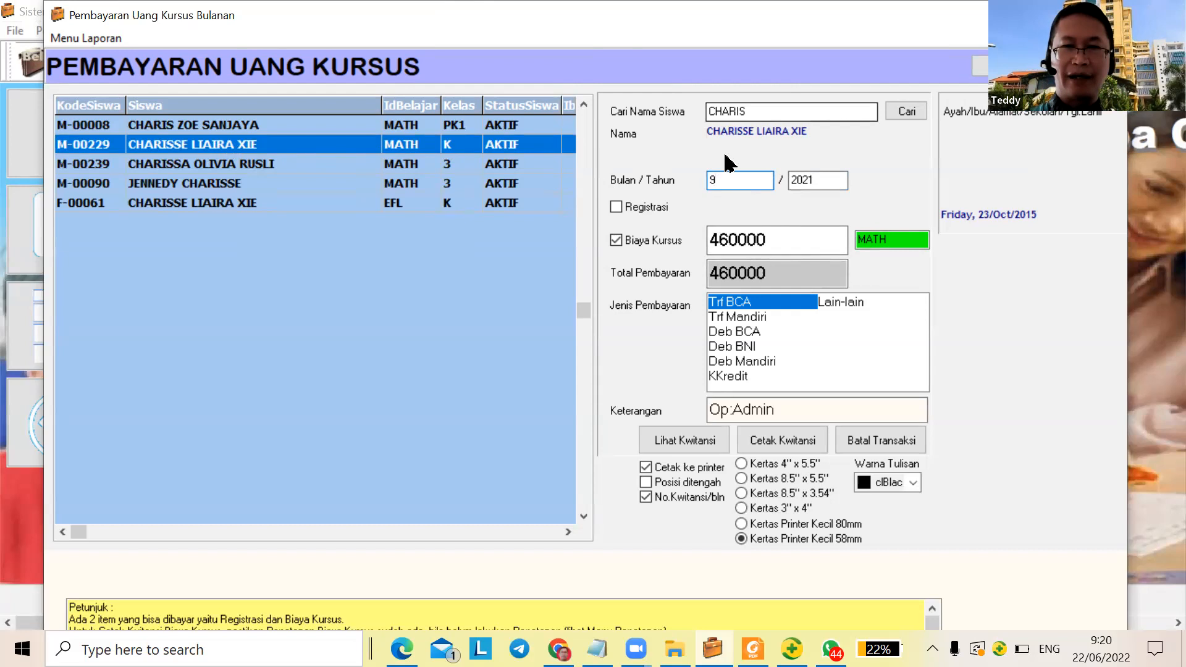
Save the 460000 September 2021 receipt as a PDF ending 'SEP 2021', declining a printed copy
click(751, 440)
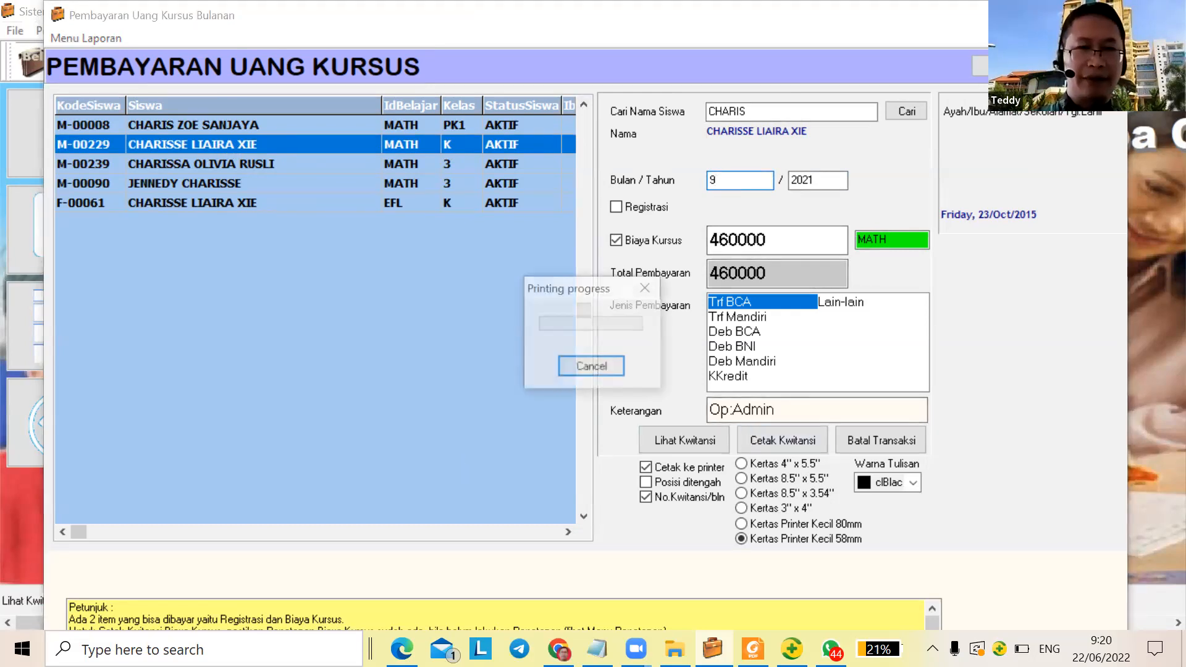
text(CHARIS)
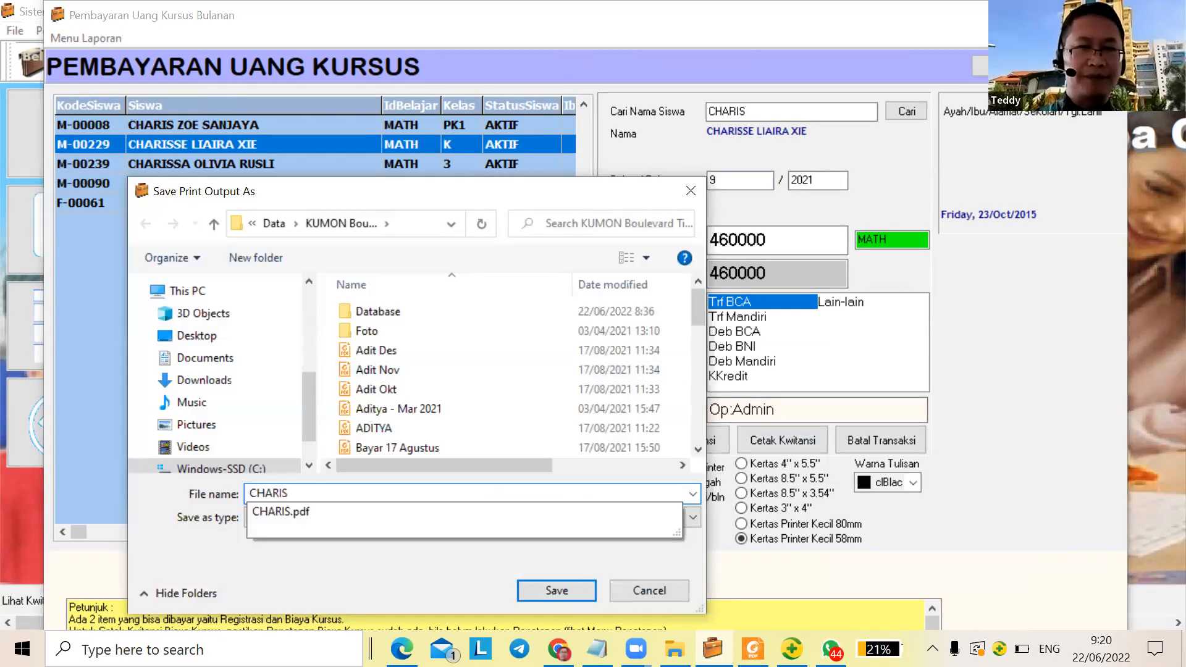
text( SEP 2021)
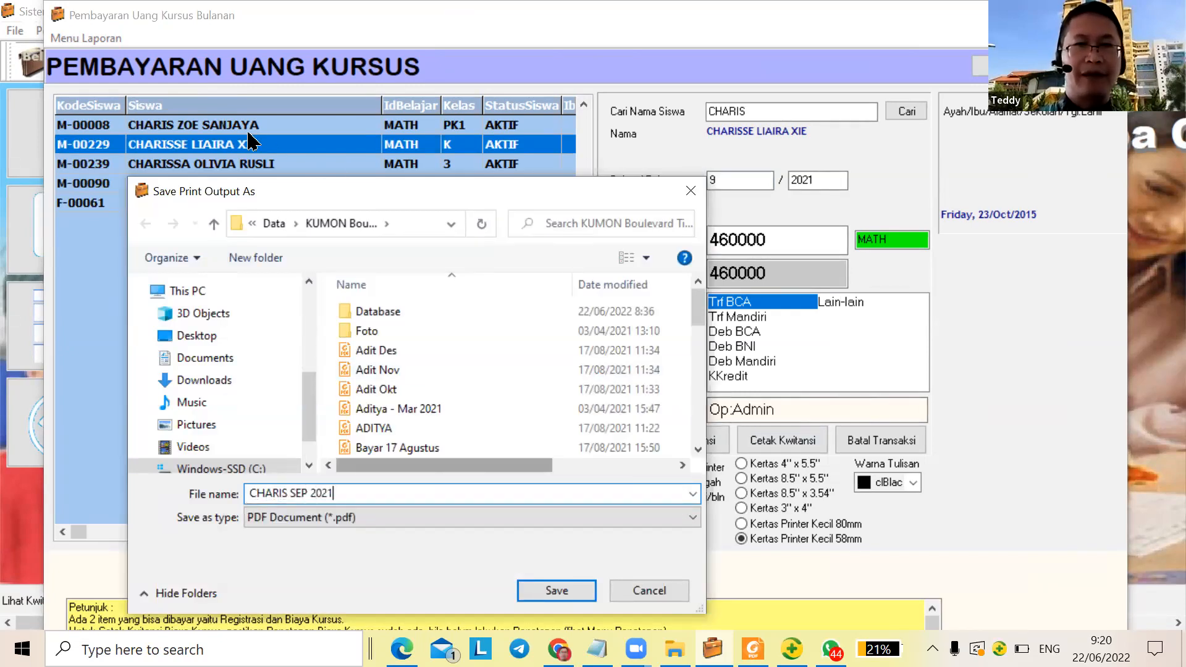
key(Return)
key(Right)
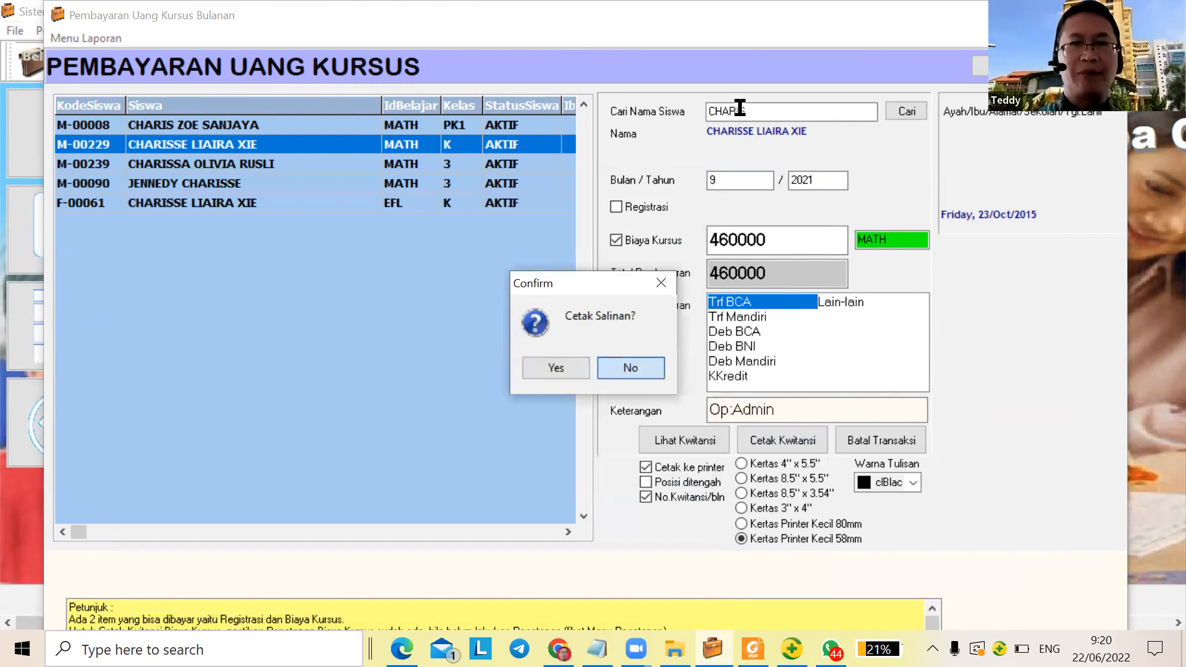
key(Return)
click(717, 112)
Reselect the same student and set the payment month (Bulan) to 6
text(CHA)
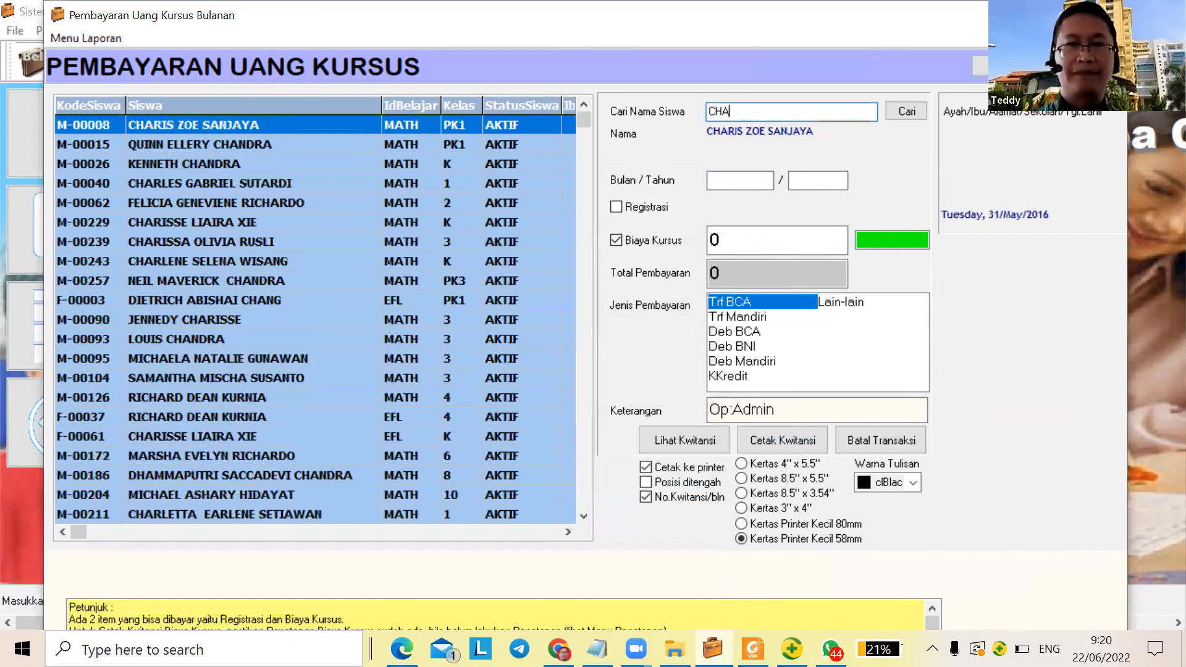
text(R)
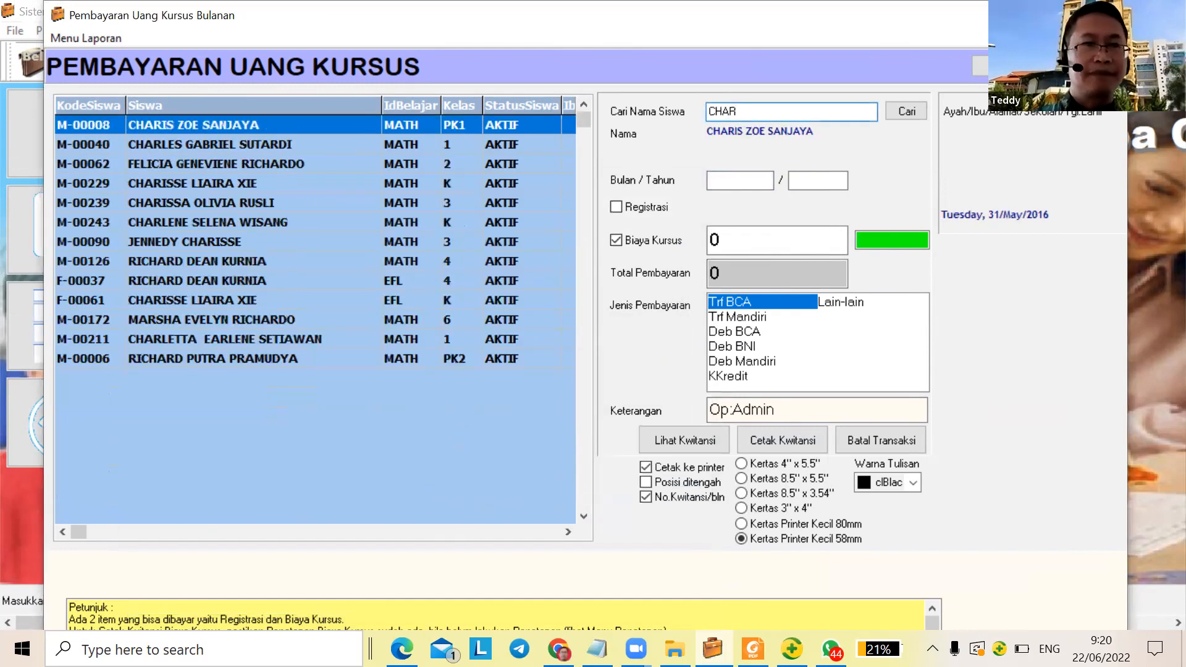
text(R)
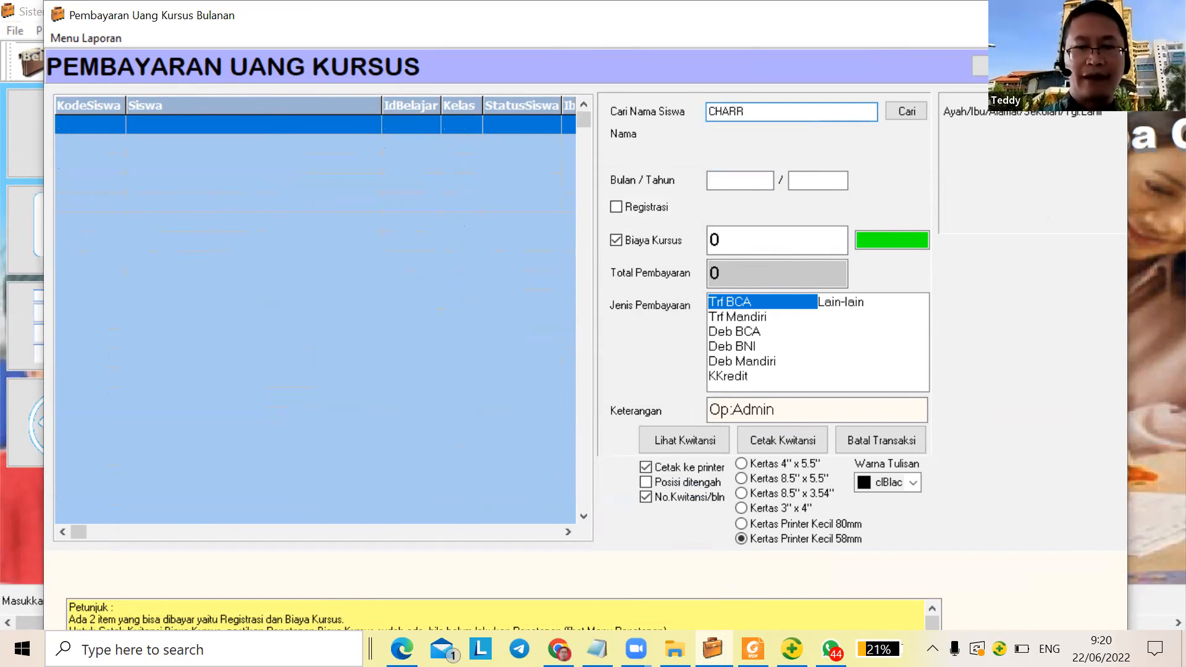
key(BackSpace)
text(IS)
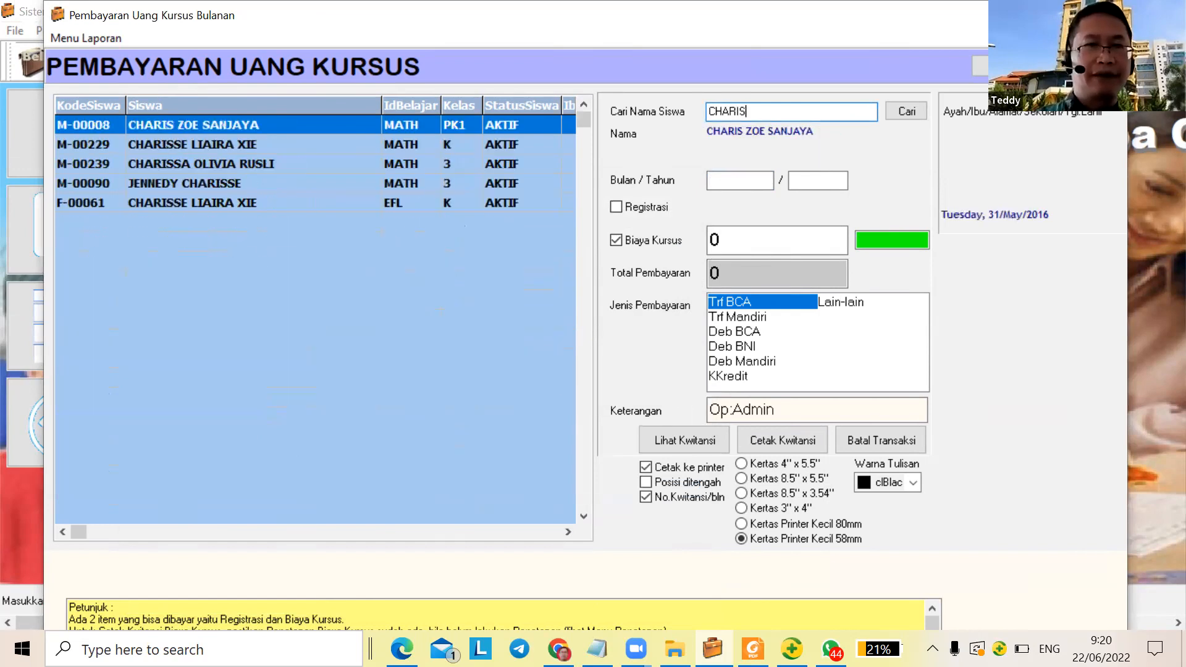
click(235, 149)
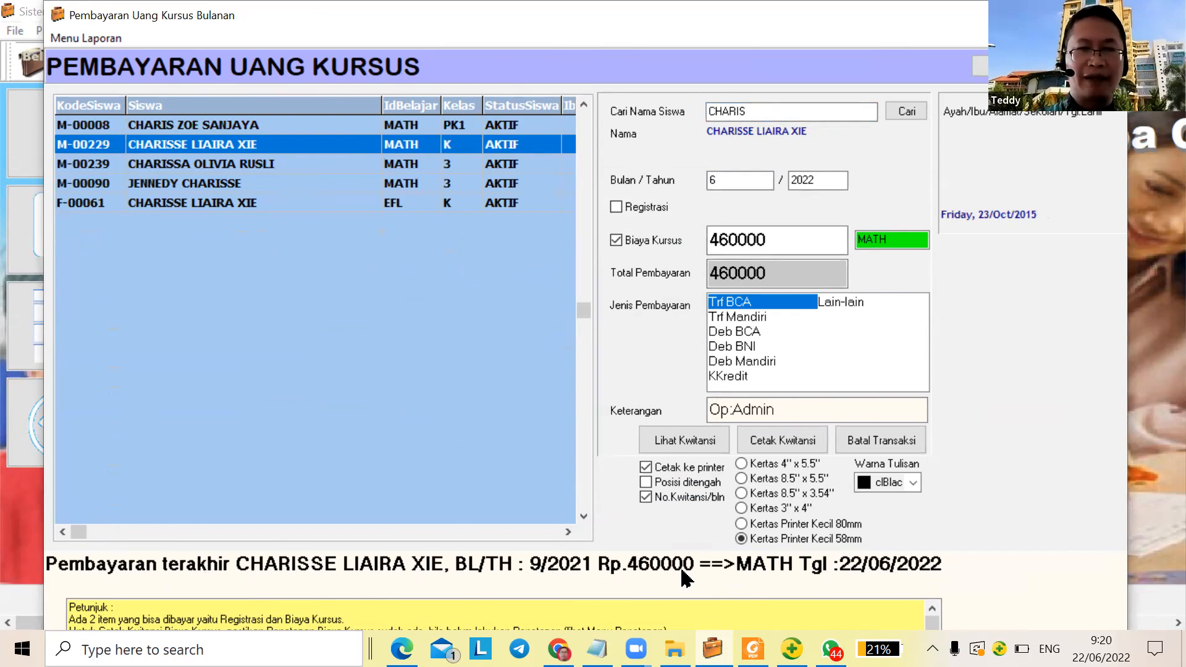
click(711, 178)
text(6)
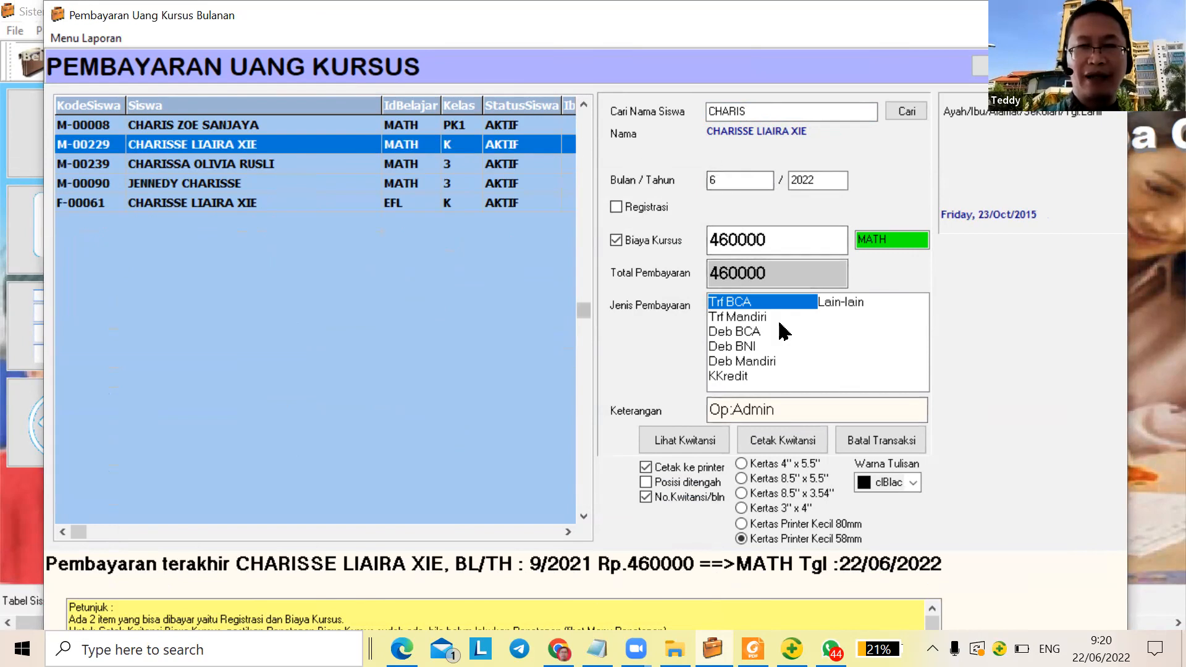
Save the June receipt as a PDF ending 'JUN 2022', declining a printed copy
click(792, 443)
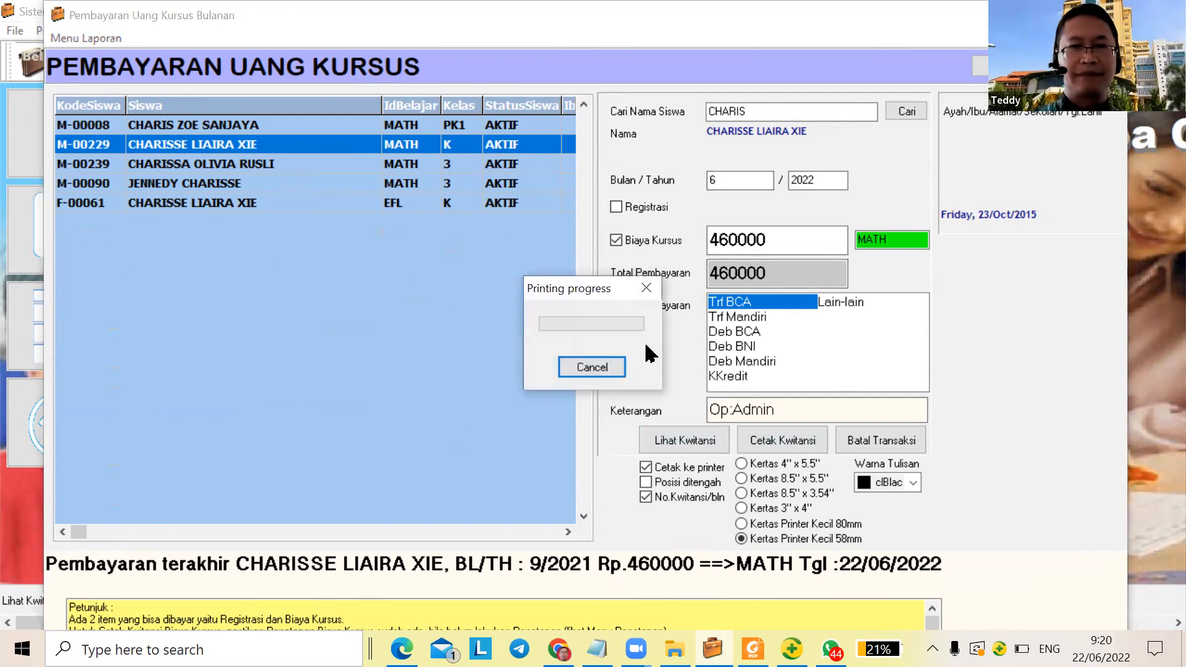
text(CHARIS)
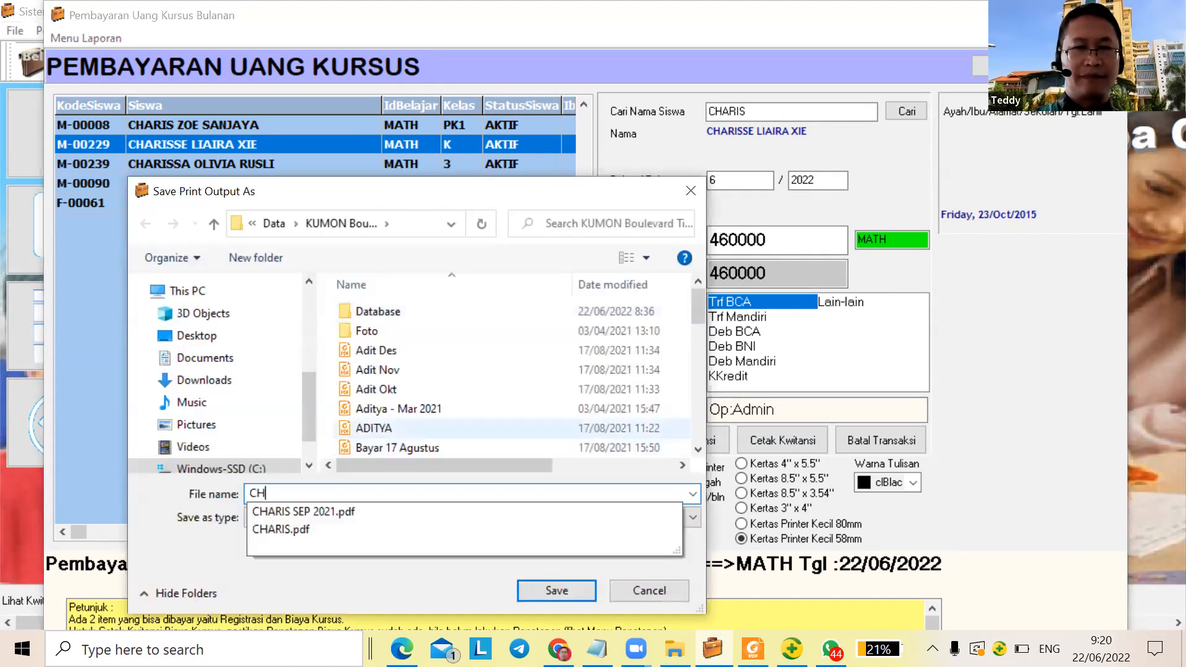
click(309, 512)
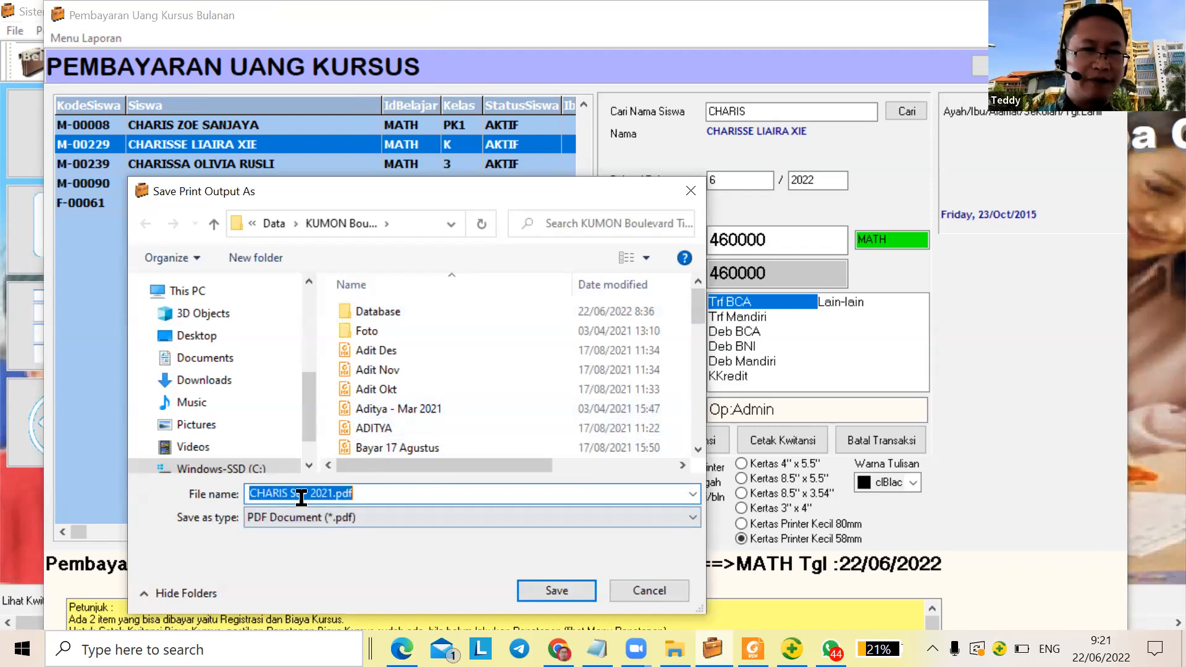
click(301, 493)
text(JUN)
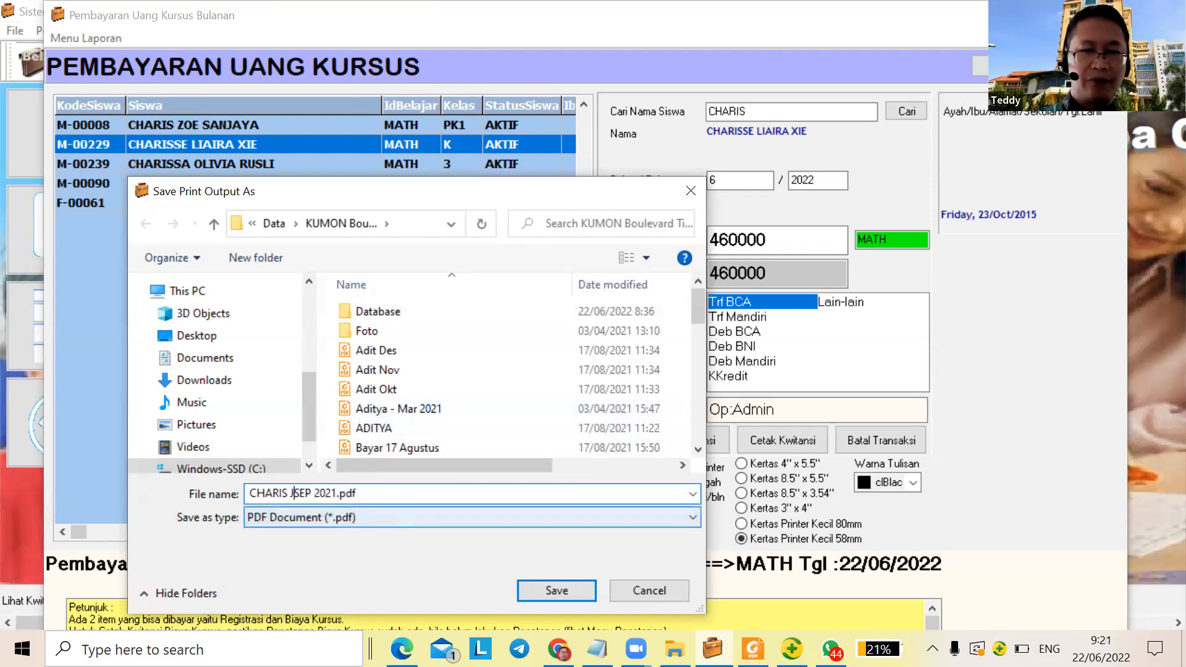
text( 2022)
key(Delete)
key(Delete)
key(Delete)
key(Delete)
key(Delete)
key(Delete)
key(Delete)
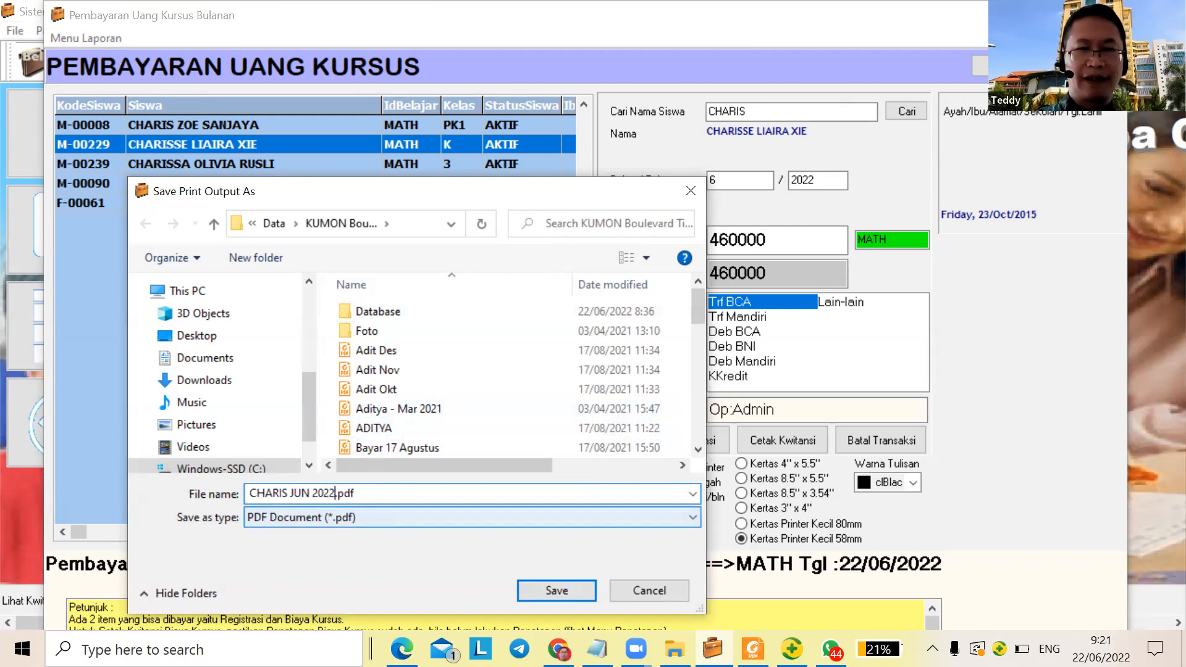
key(Return)
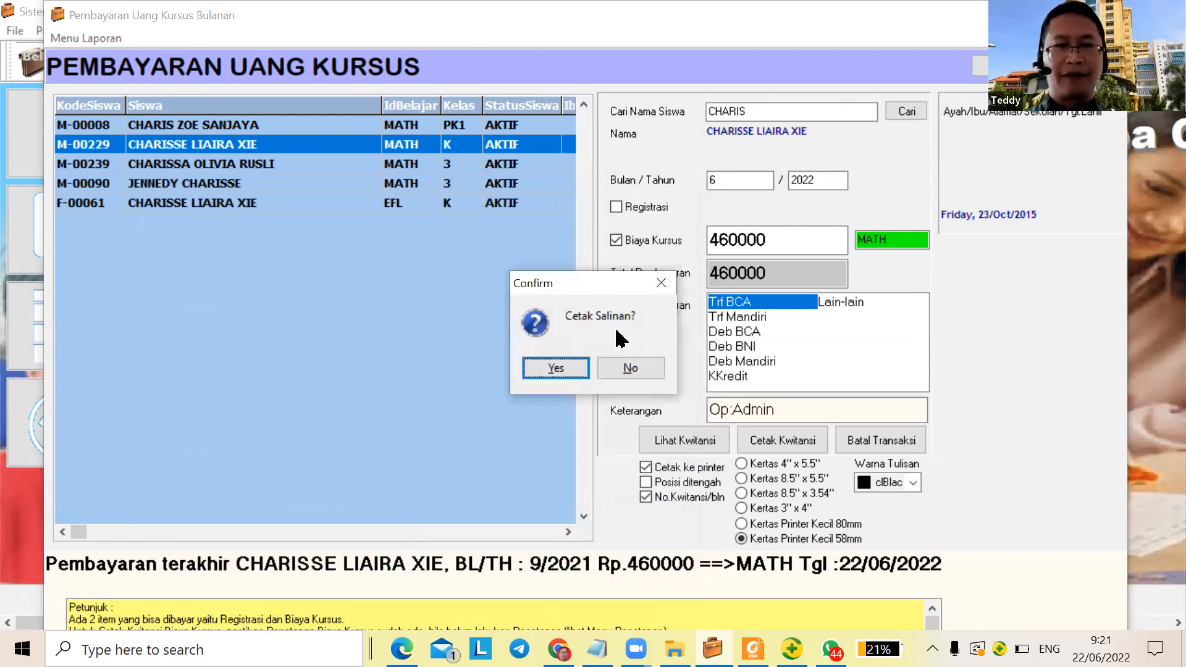
click(619, 369)
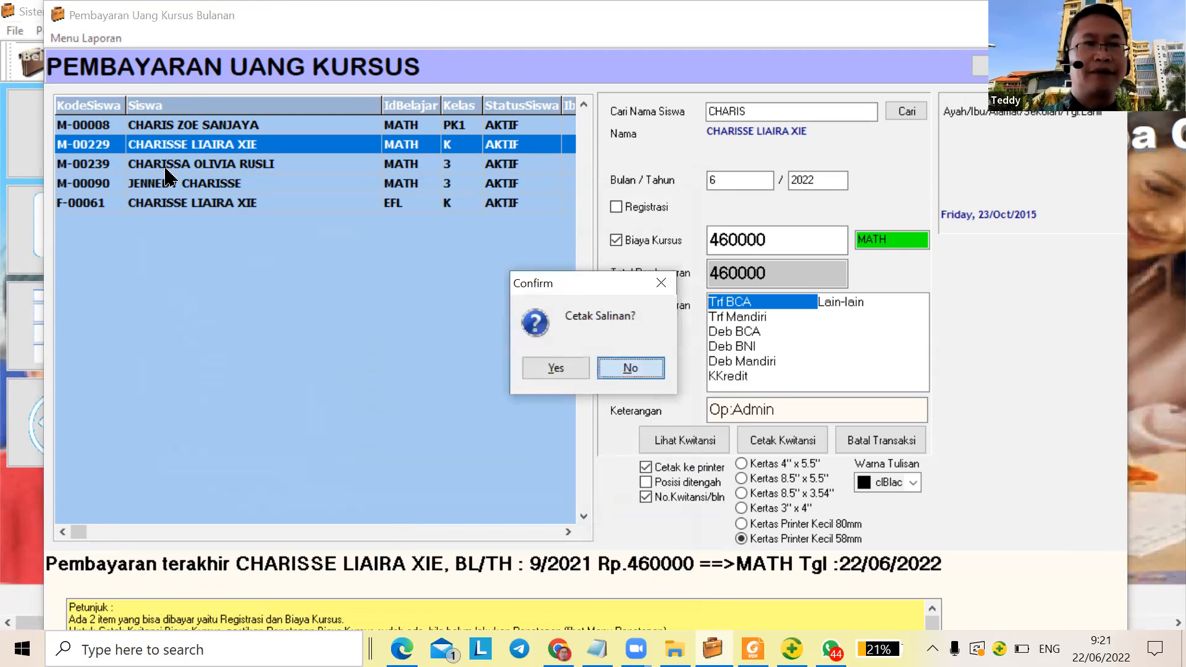
click(83, 38)
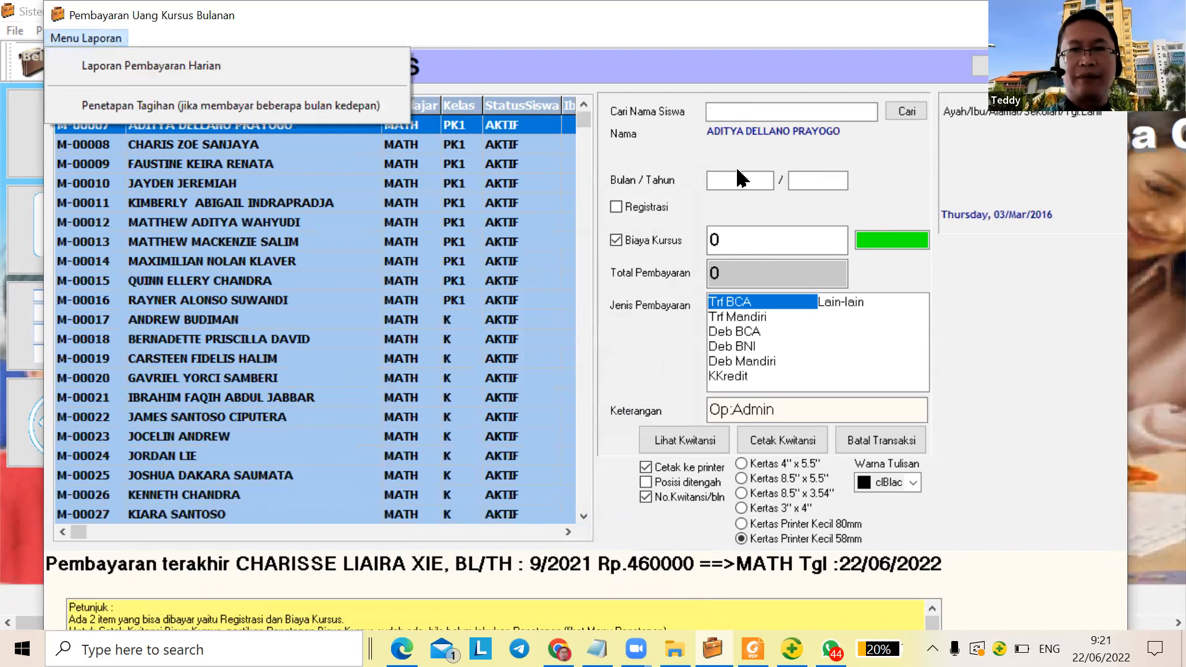
Print the Laporan Pembayaran Harian report to PDF as 'Laporan Pembayaran JUN 2022'
key(Return)
click(695, 260)
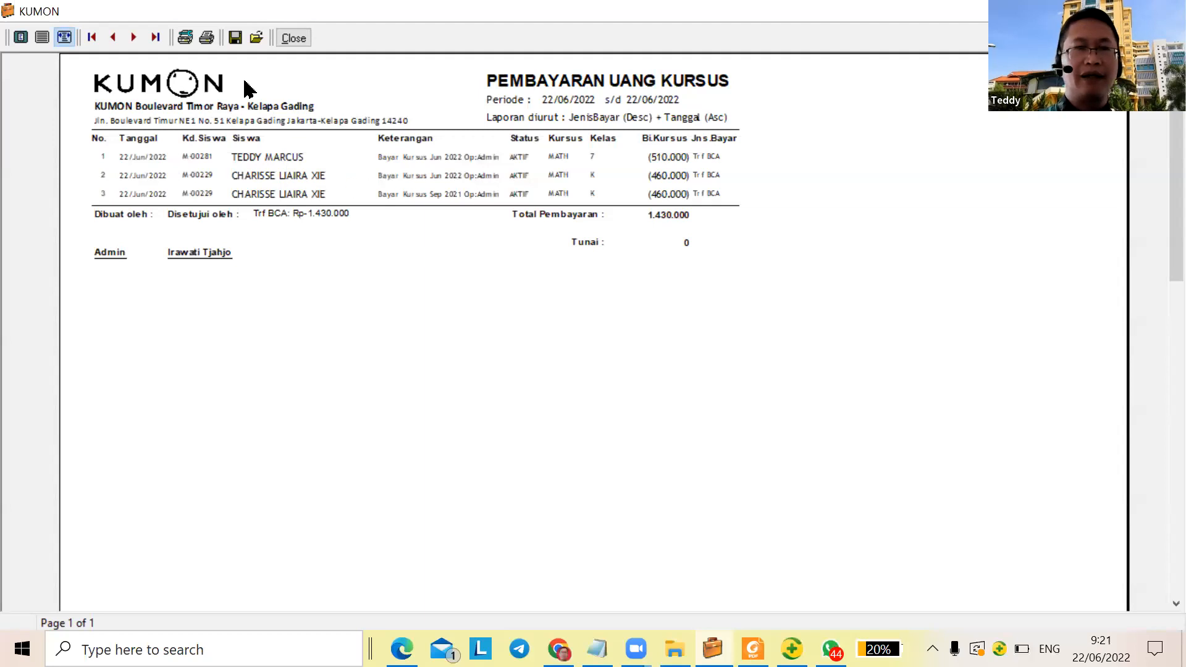
click(209, 42)
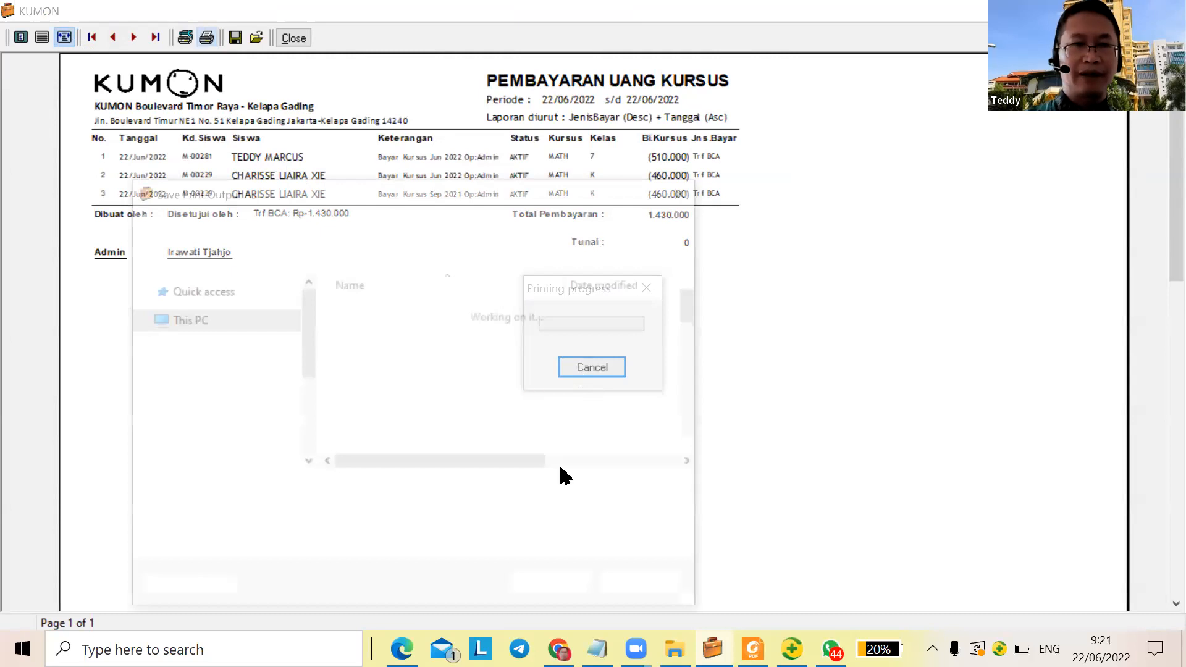
text(LAPO)
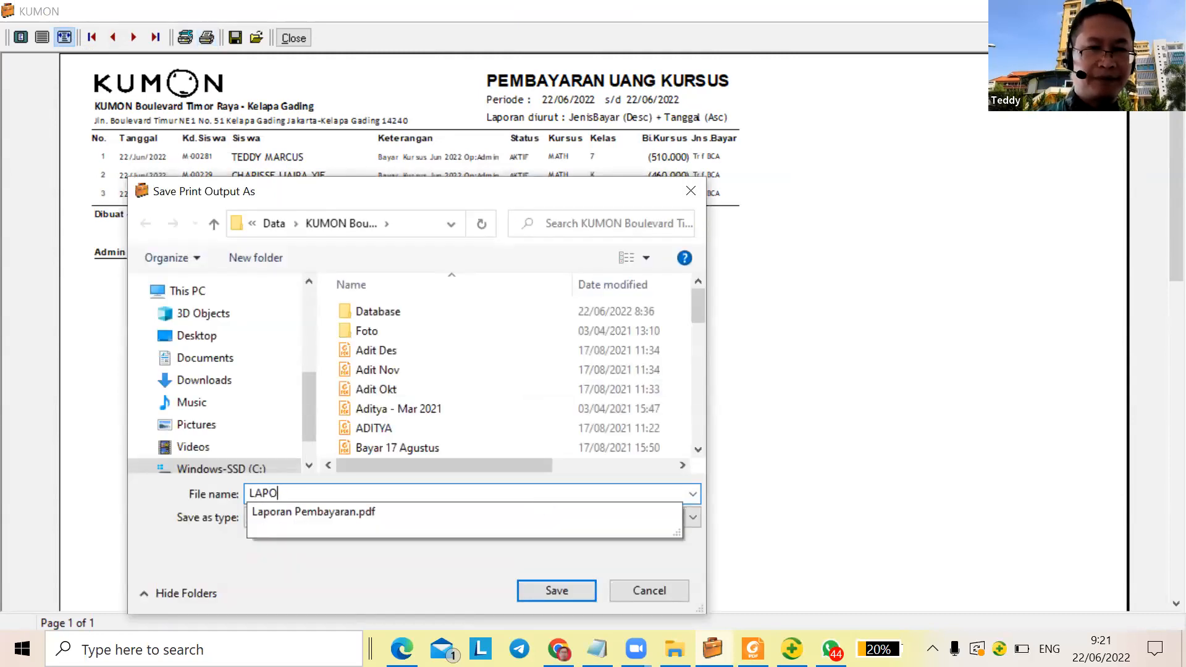
key(Down)
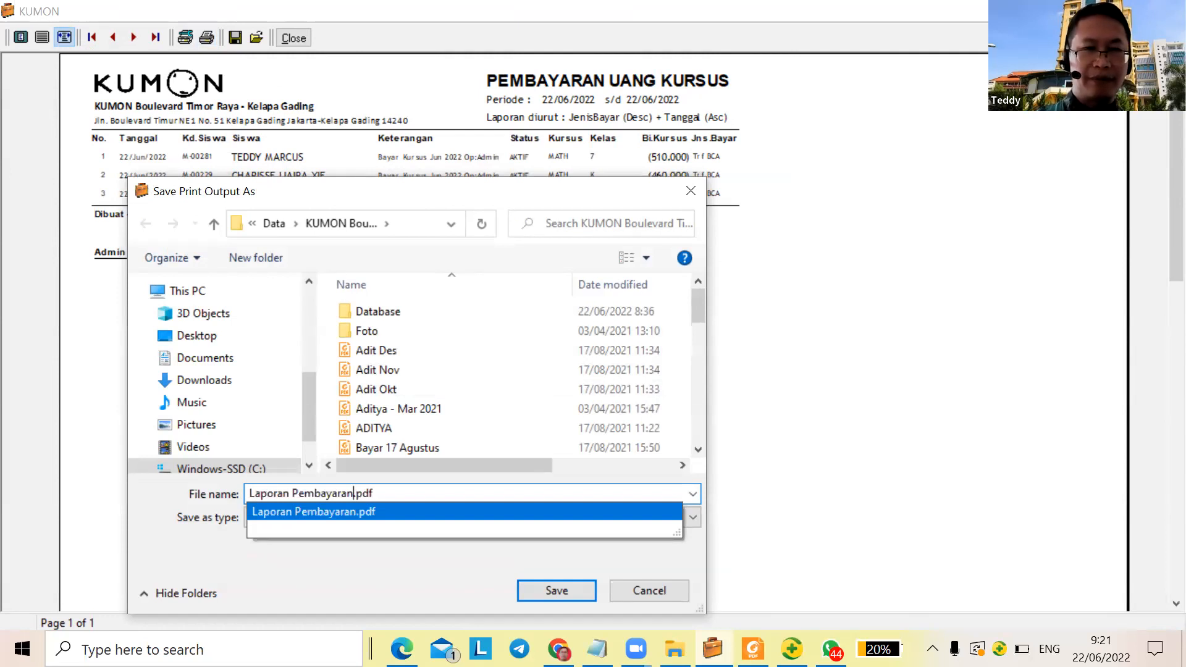
text(JUN 2022)
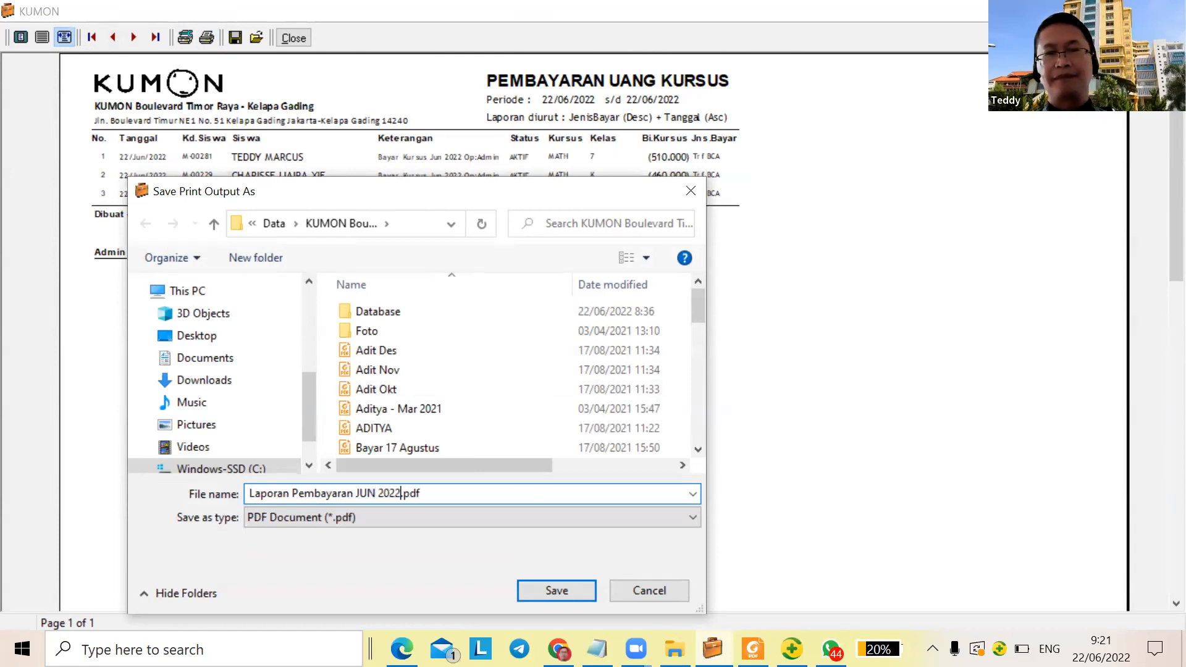
key(Return)
mouse_move(676, 663)
click(632, 525)
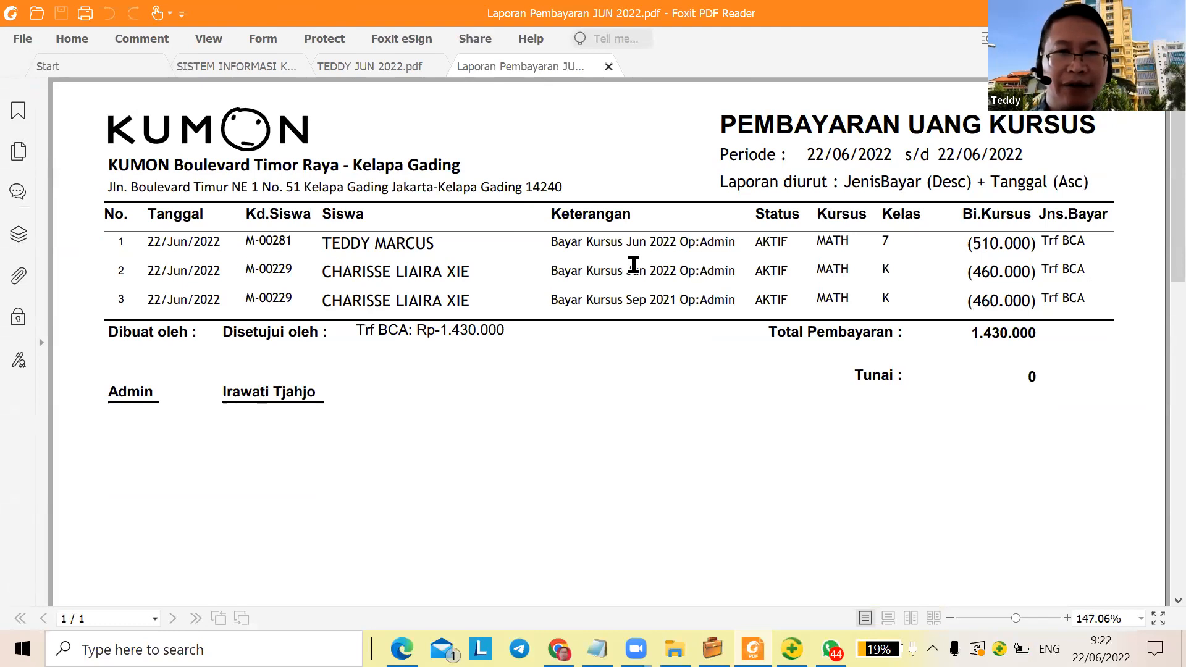
Highlight the Sep 2021 period in row 3 and the Trf BCA 1.430.000 total
drag(626, 299, 664, 299)
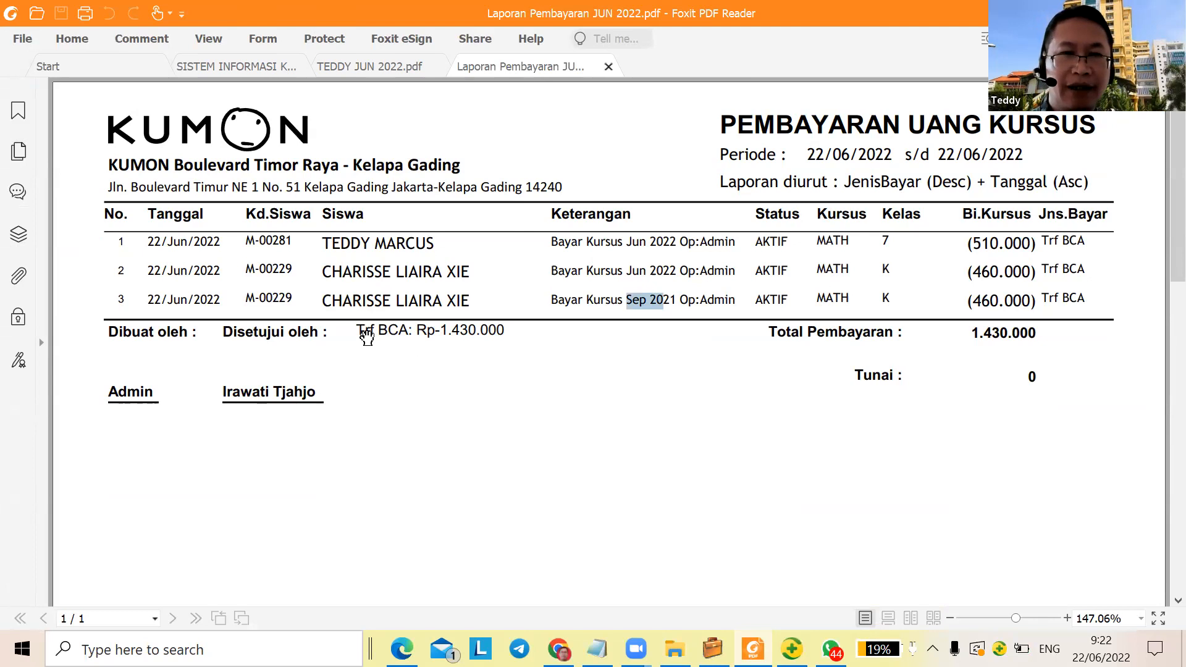
drag(356, 317, 508, 328)
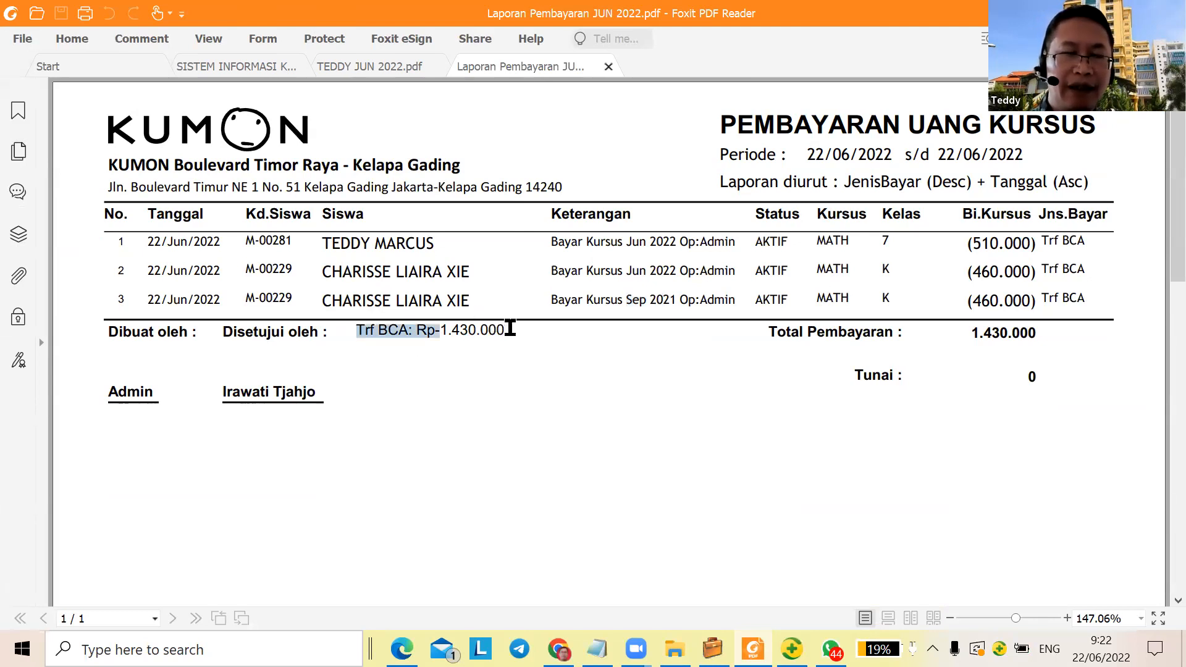
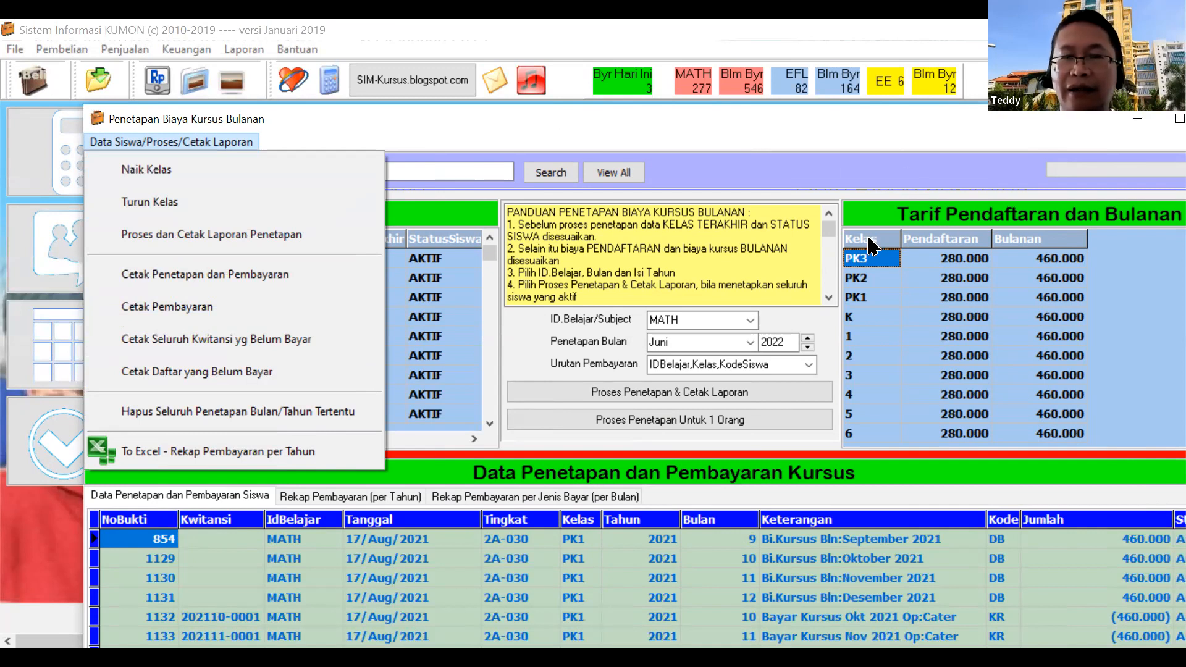
Close the actions list and check the fee rows for levels K and 1 in the tariff grid
click(842, 234)
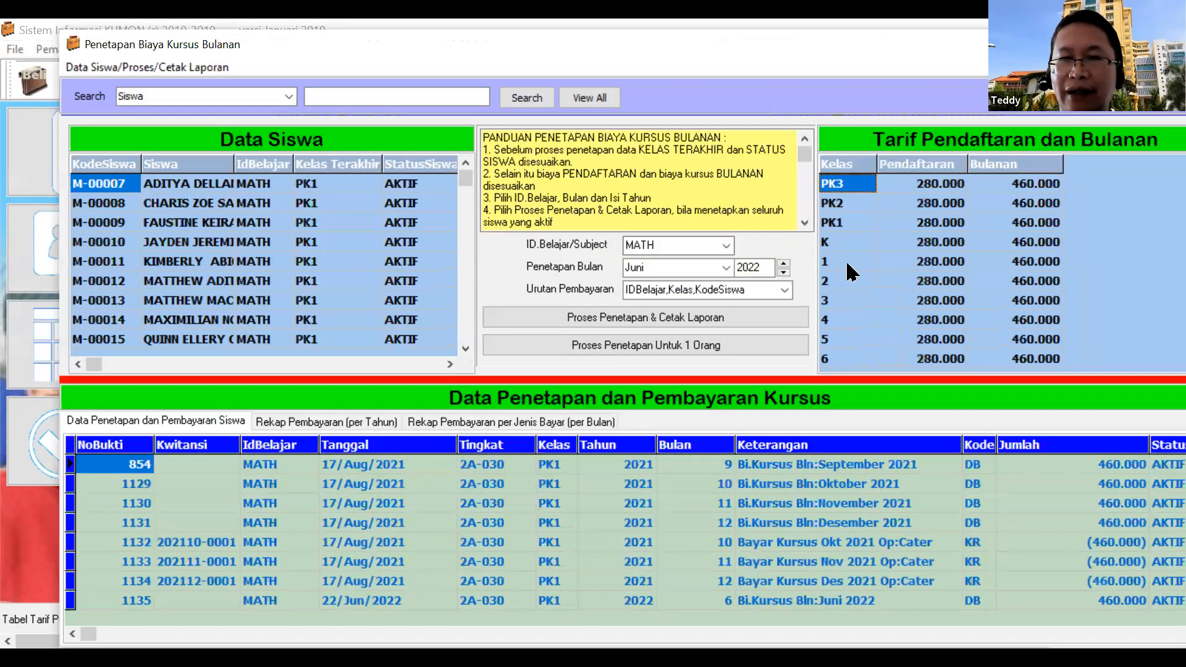
click(849, 265)
click(849, 245)
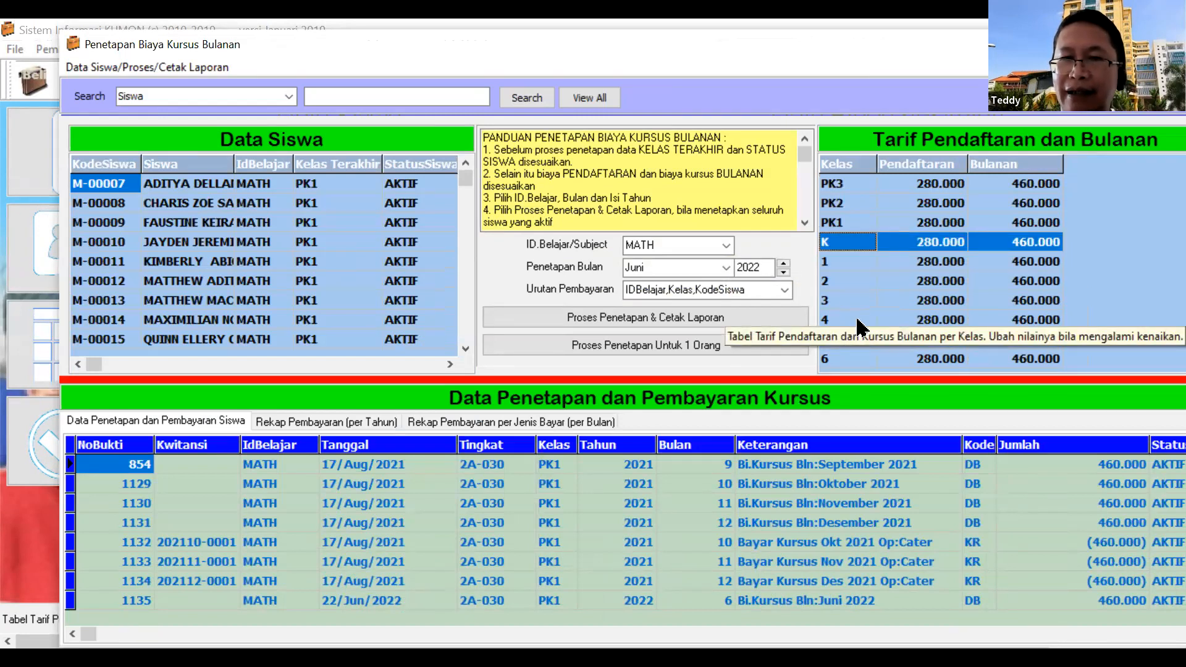
scroll(859, 320, down, 1)
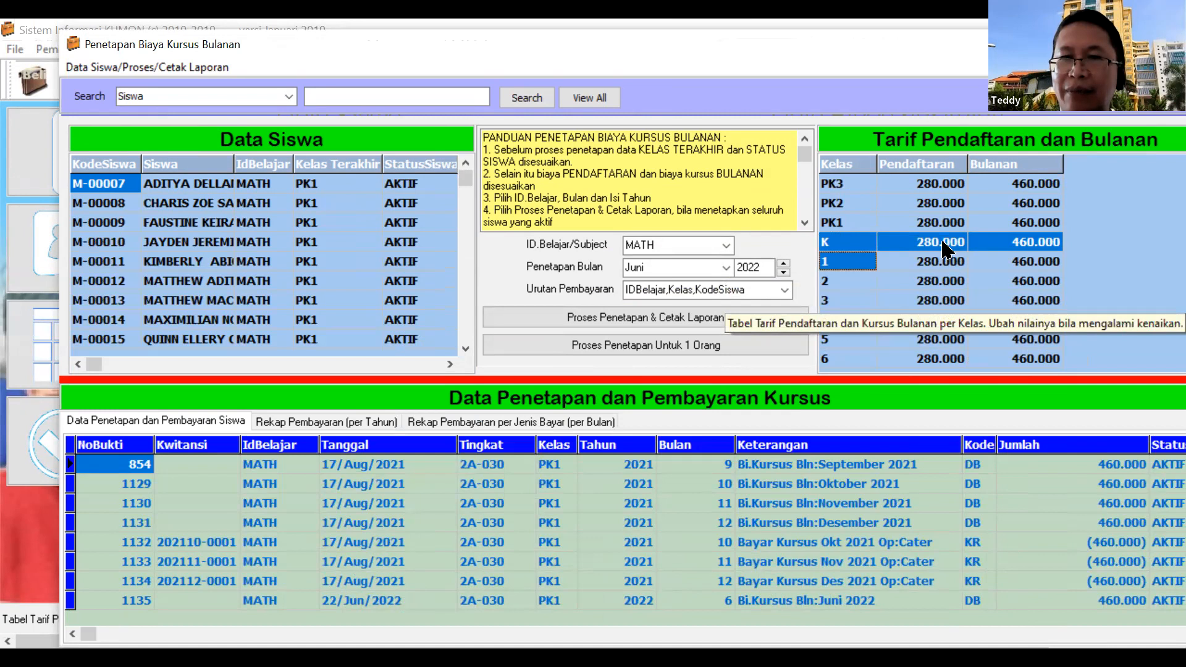
click(927, 267)
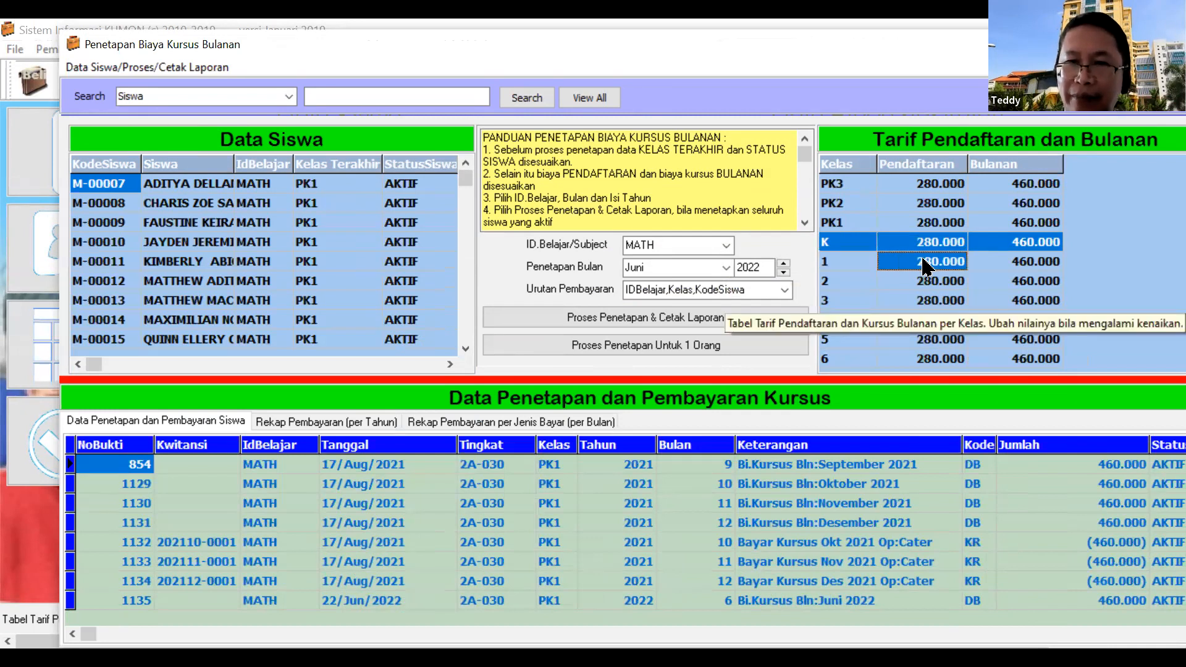
scroll(927, 267, down, 14)
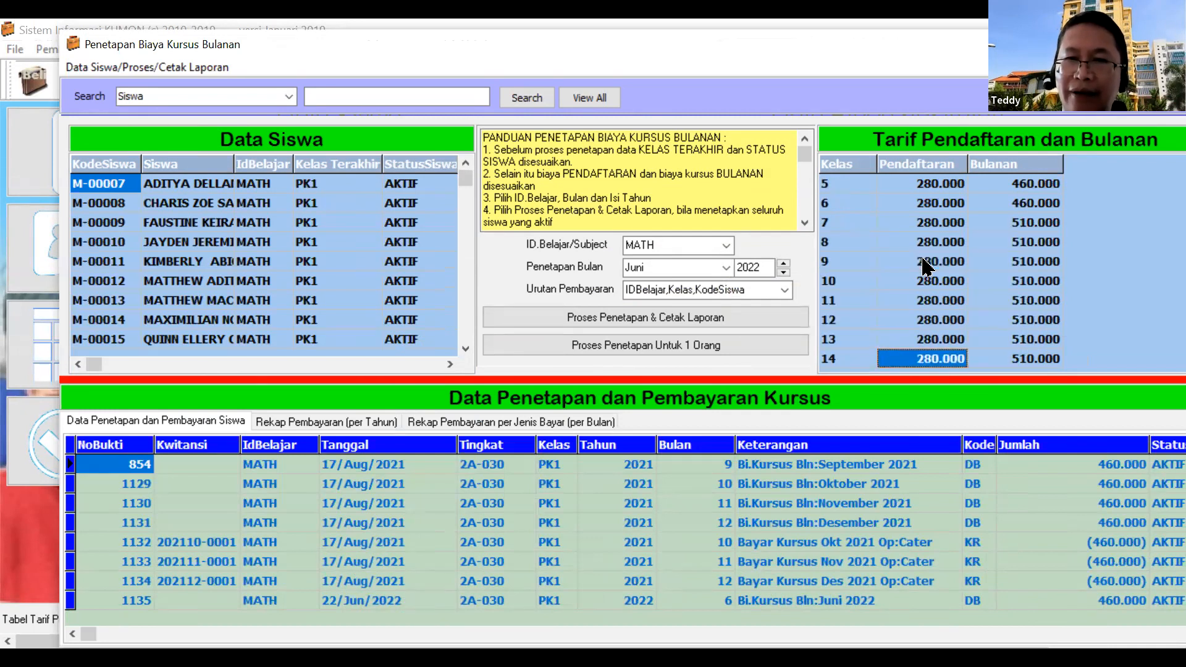
scroll(927, 267, up, 5)
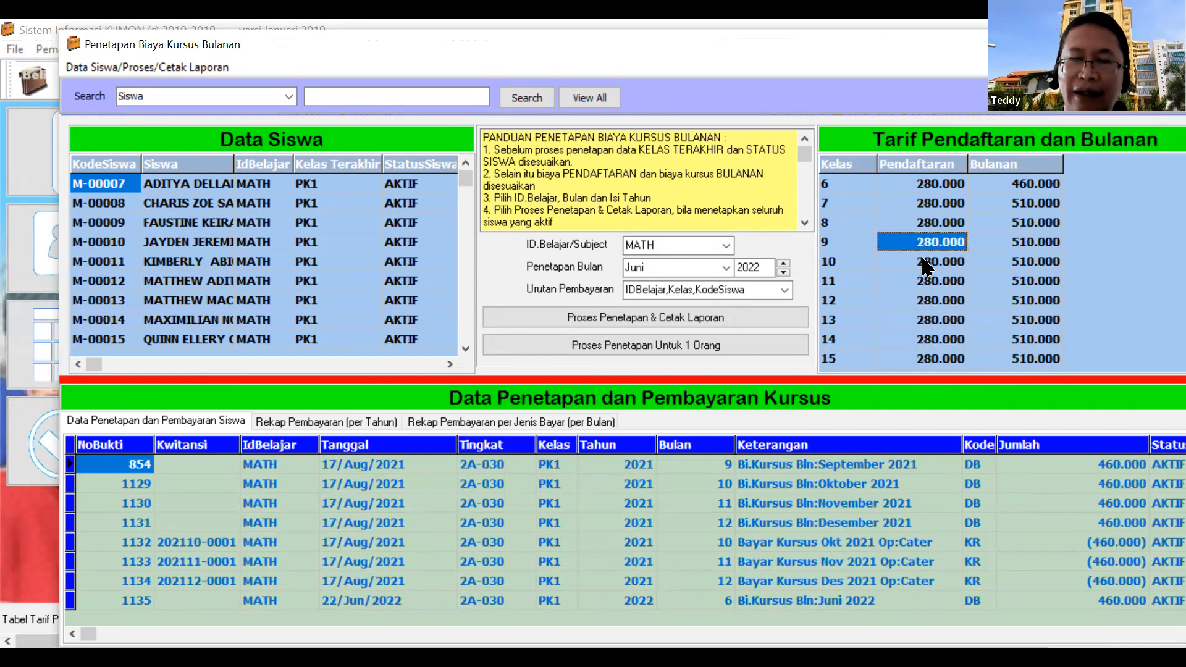
scroll(927, 267, down, 4)
scroll(927, 267, up, 4)
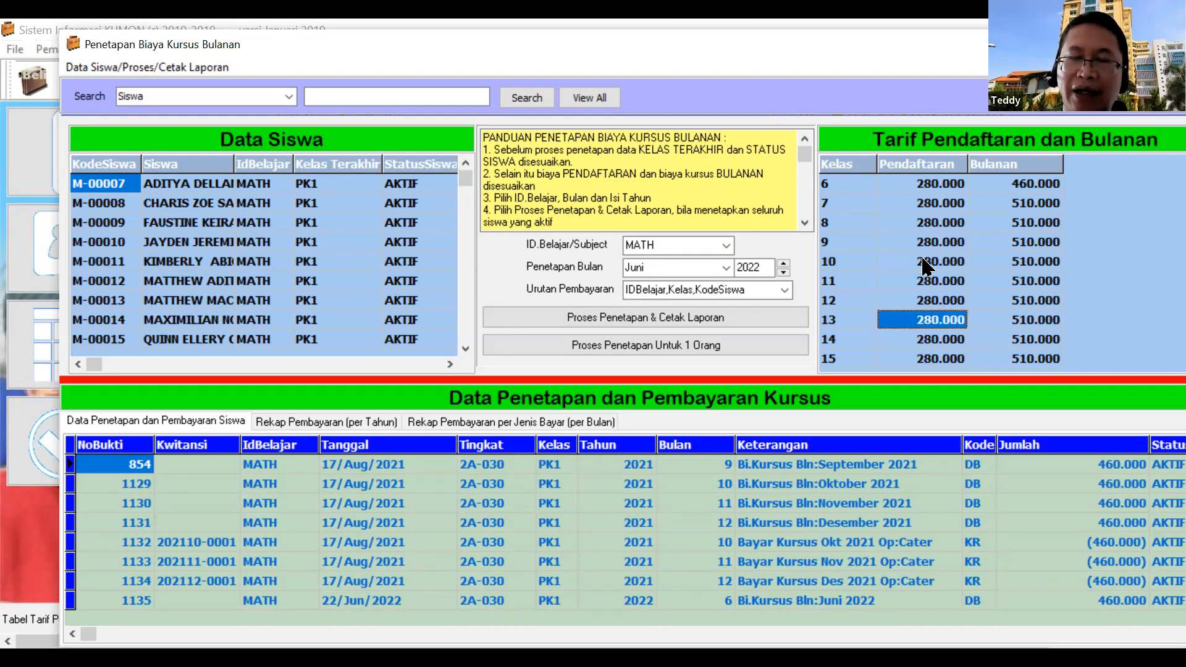
scroll(927, 266, up, 6)
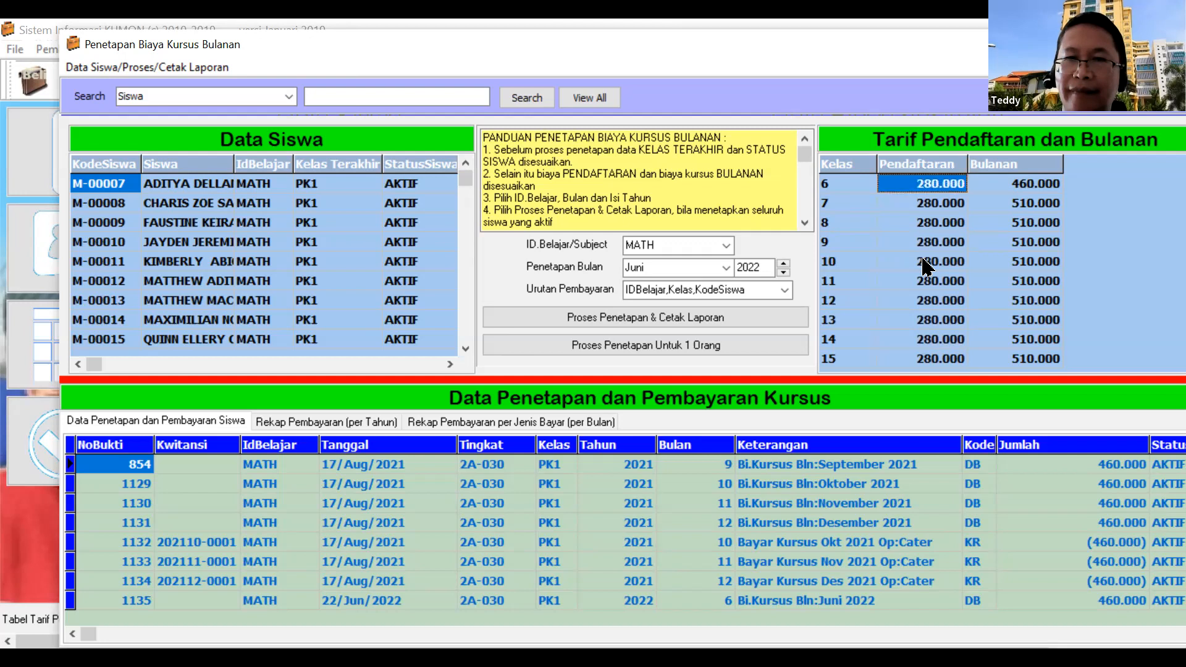
scroll(926, 266, up, 1)
scroll(927, 267, down, 3)
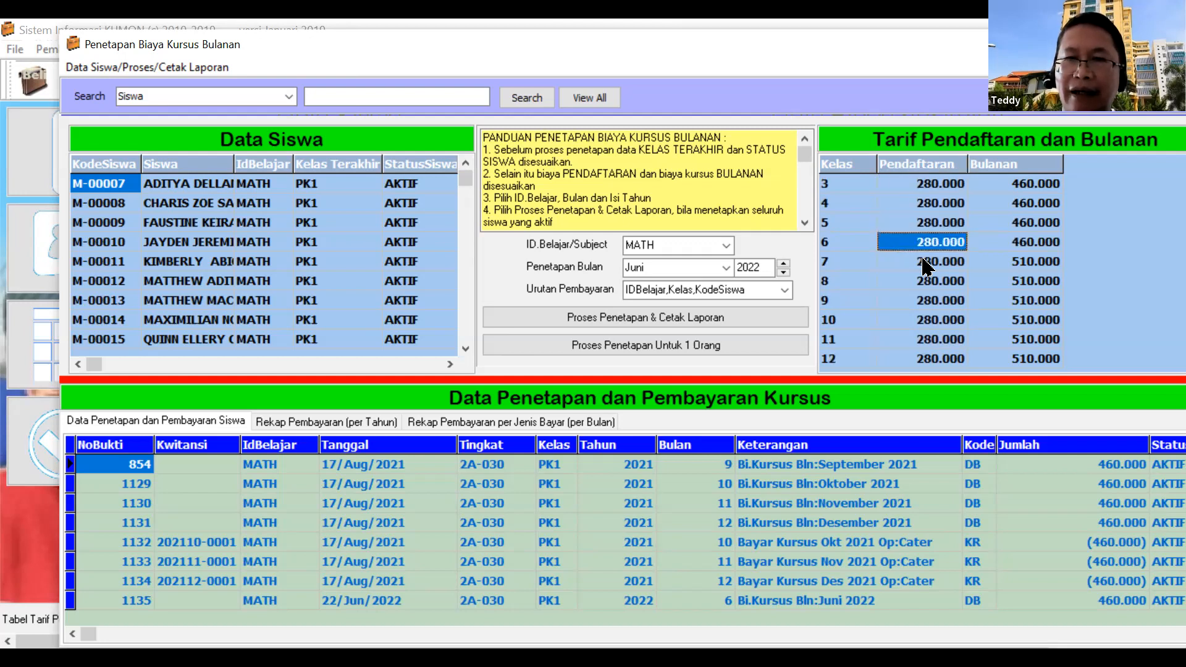
Check the monthly fees for levels 6 and 7 and level 7's 280.000 registration fee
key(Right)
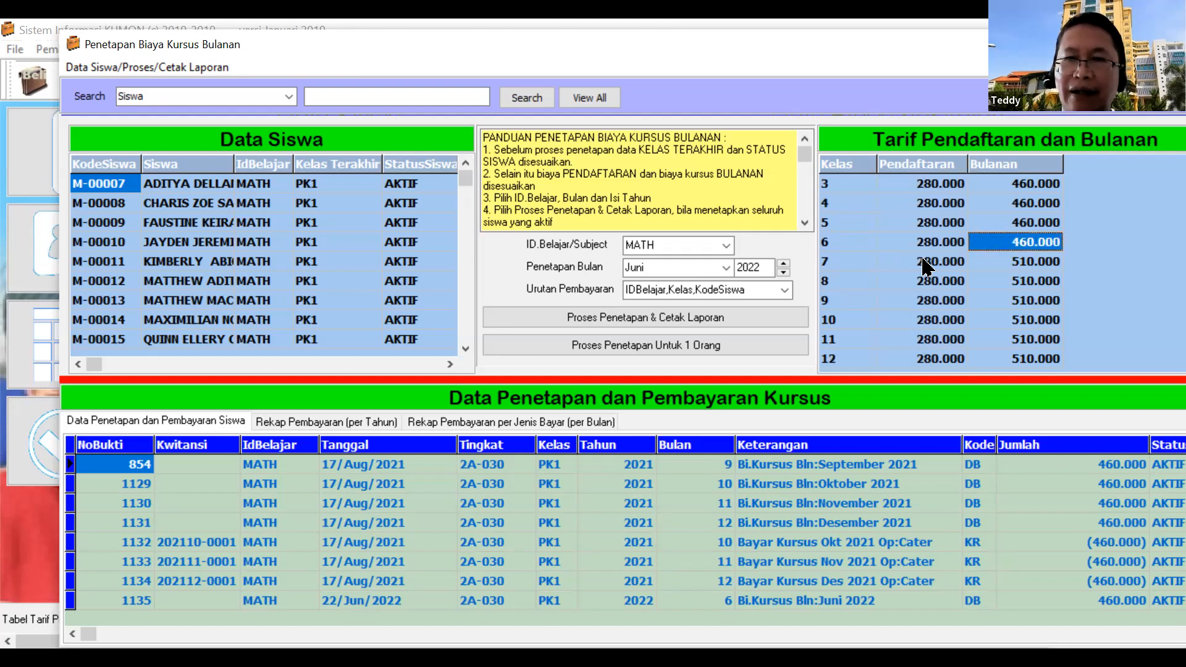
key(Down)
key(Left)
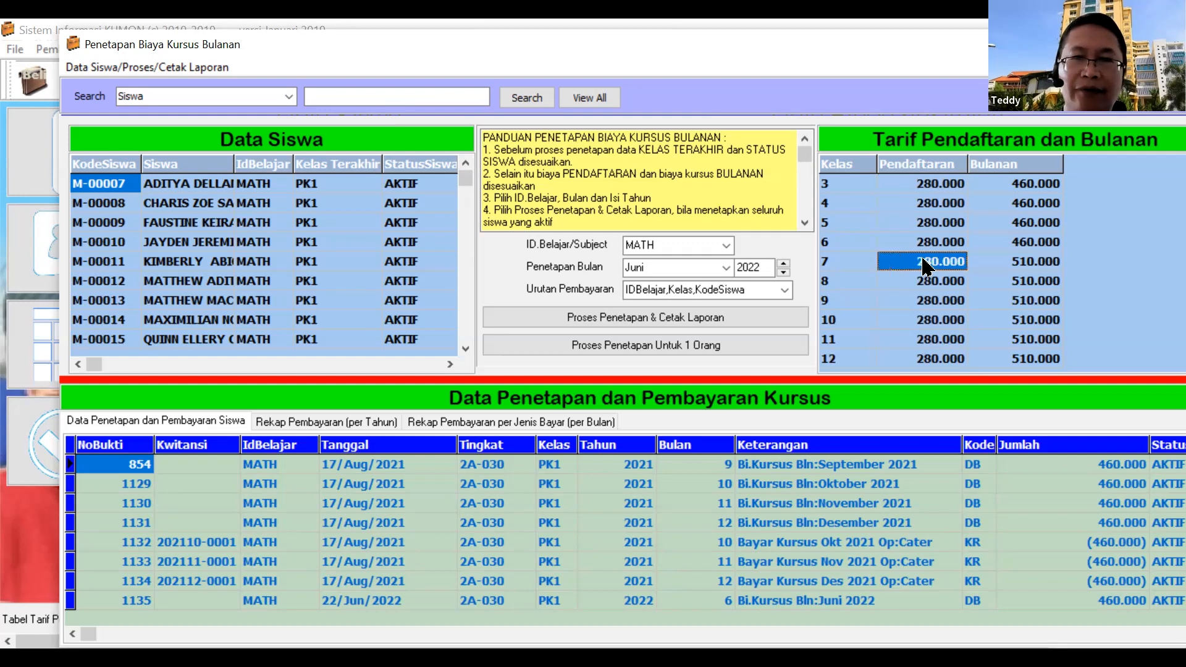
key(Left)
key(Right)
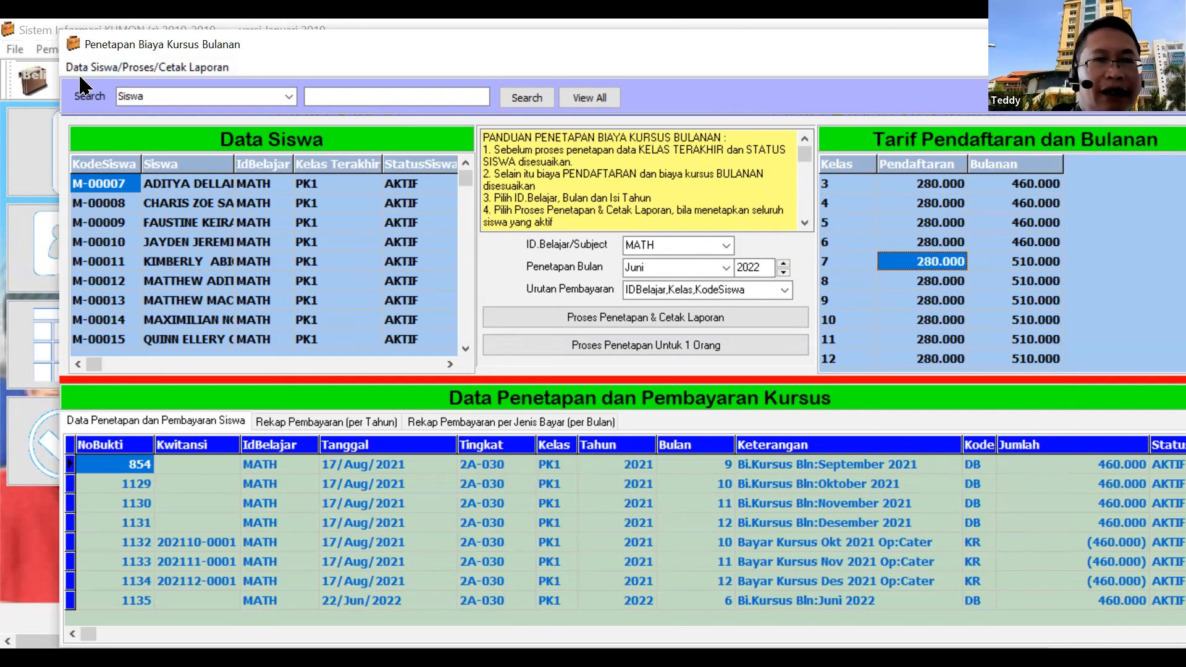
click(121, 70)
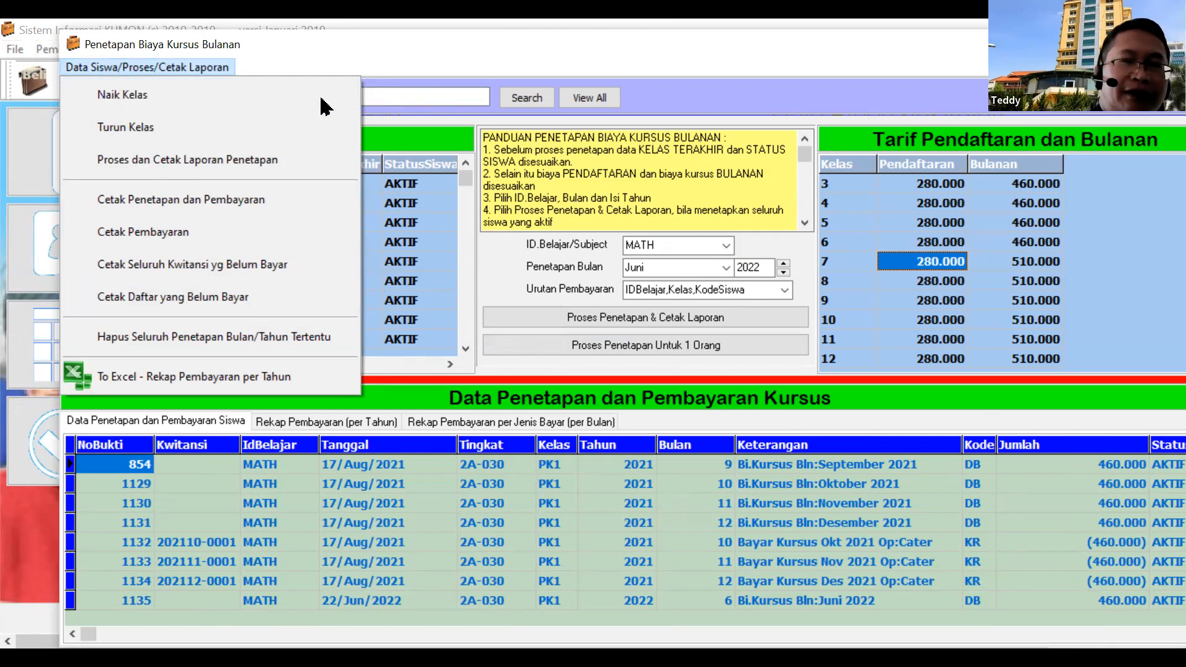
click(185, 102)
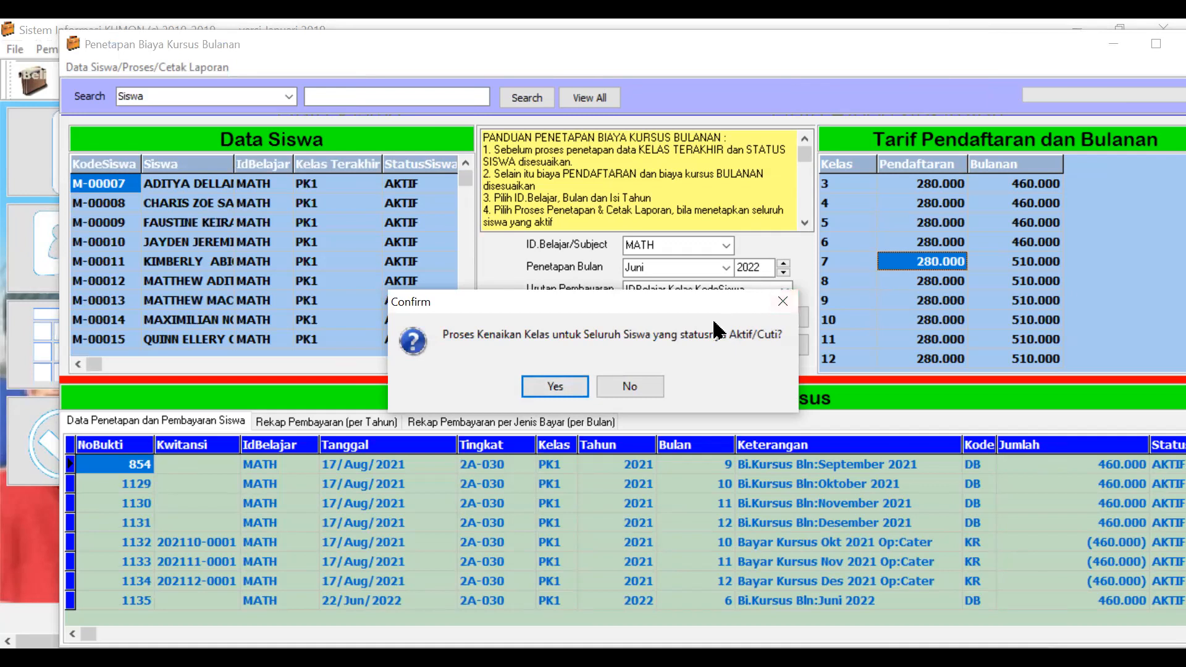
click(622, 388)
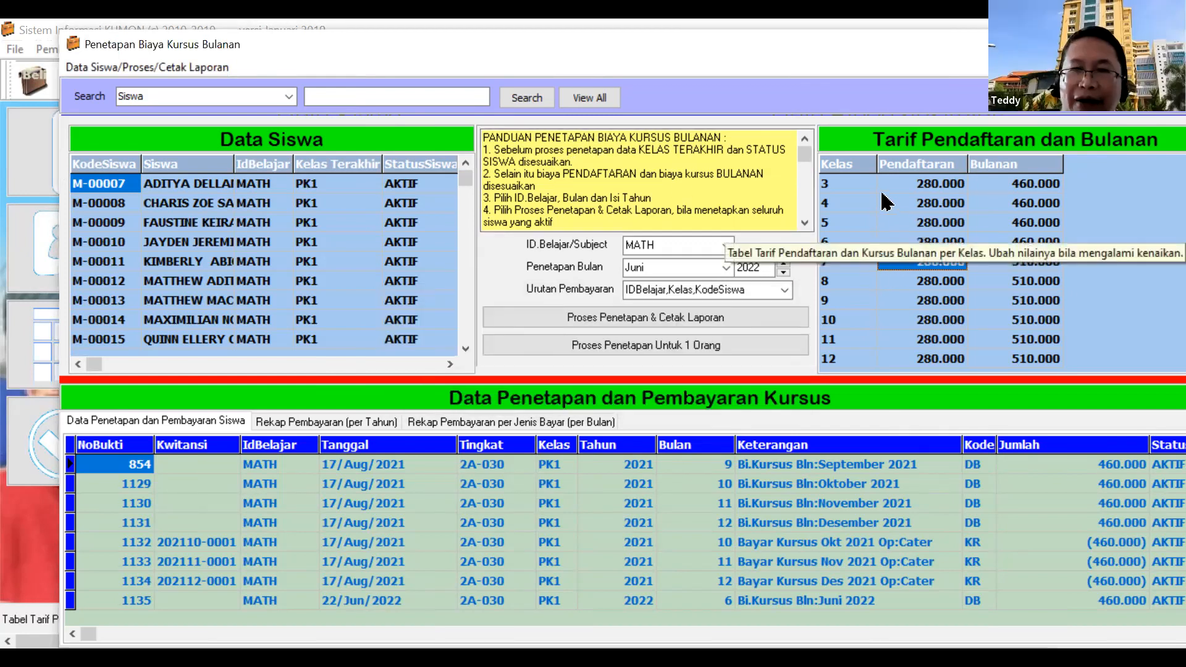
click(920, 202)
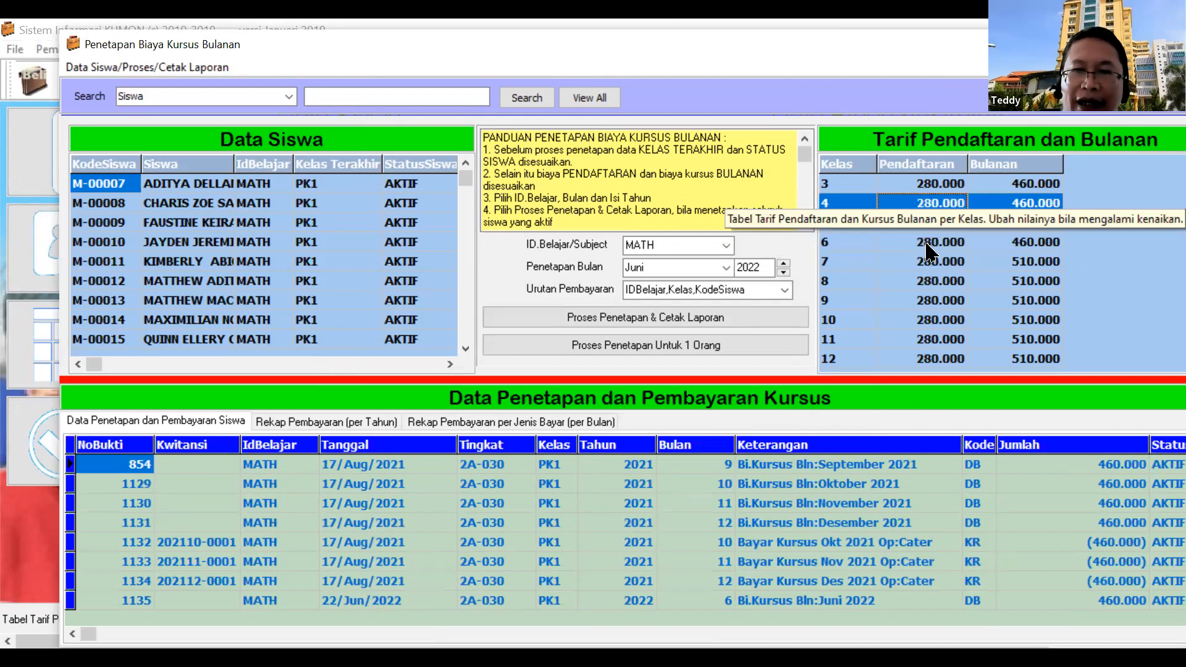
click(962, 244)
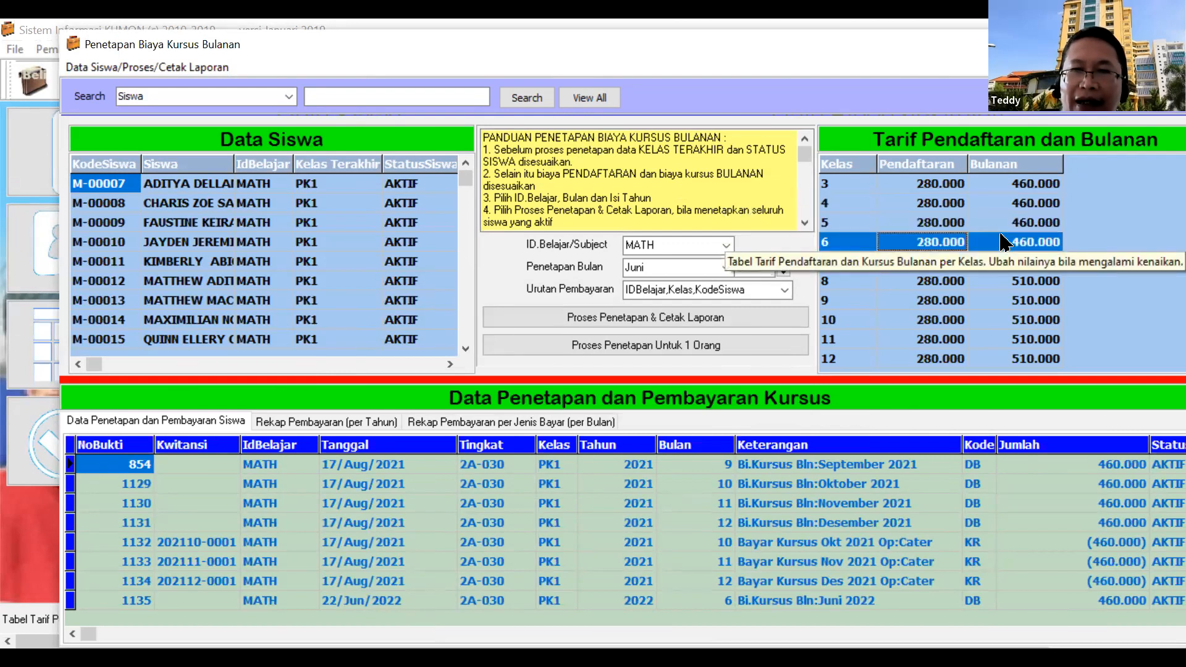
click(1004, 262)
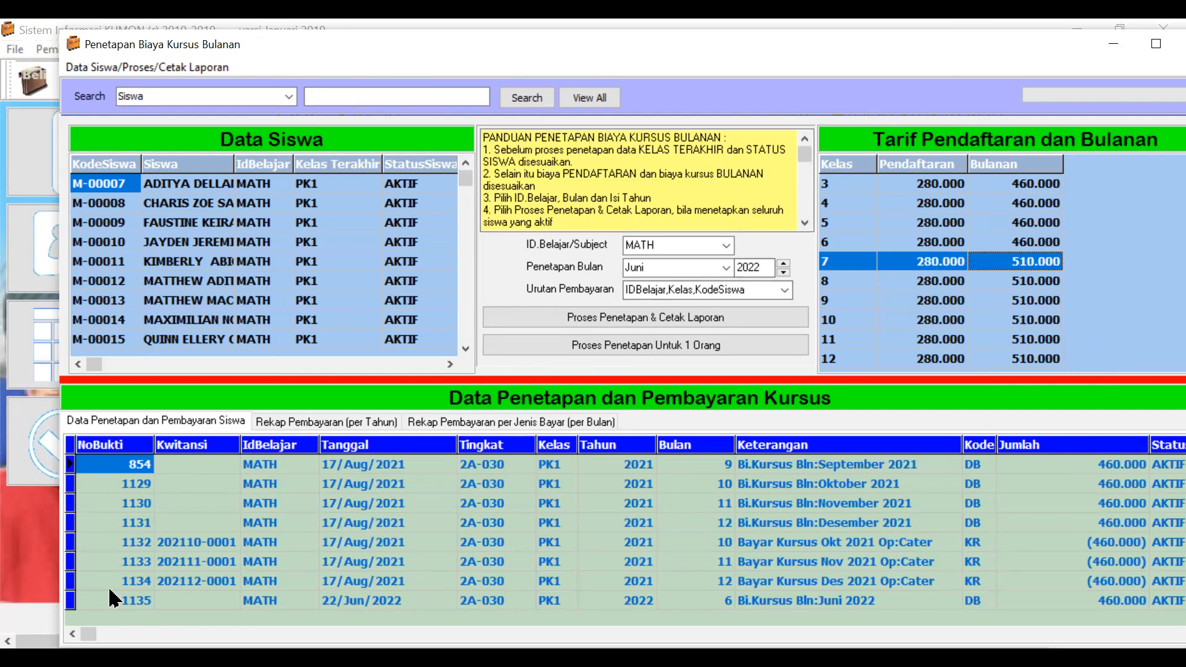
Show the second student's fee records and review the September 2021 and June 2022 entries
click(123, 68)
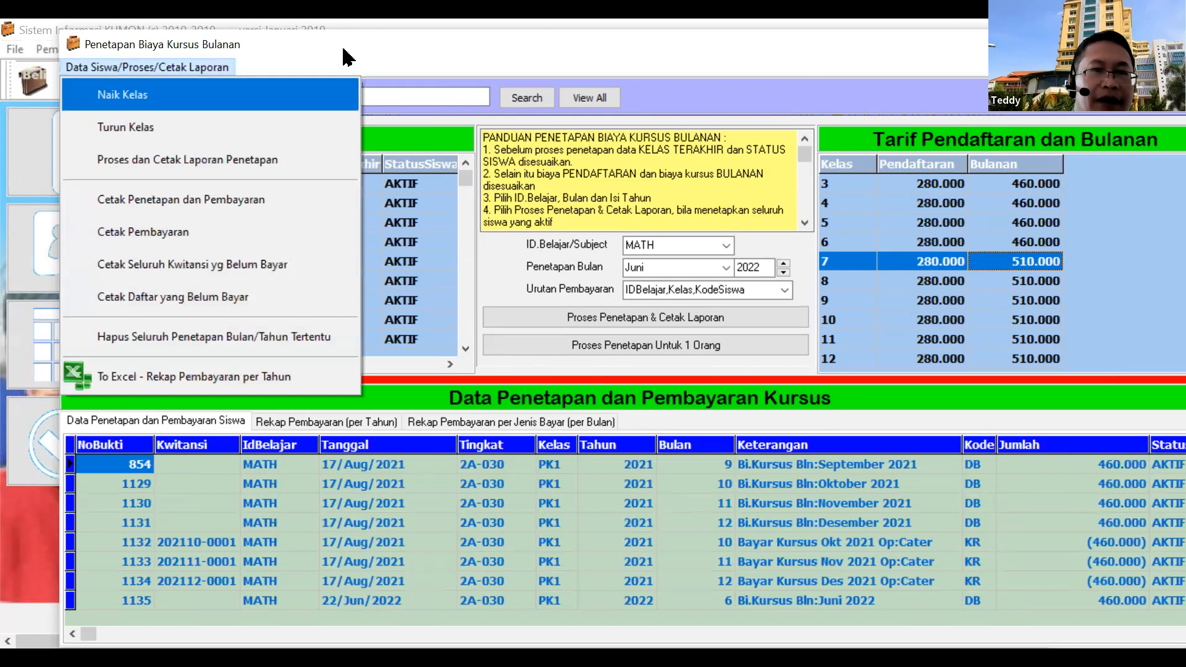
click(362, 57)
click(552, 484)
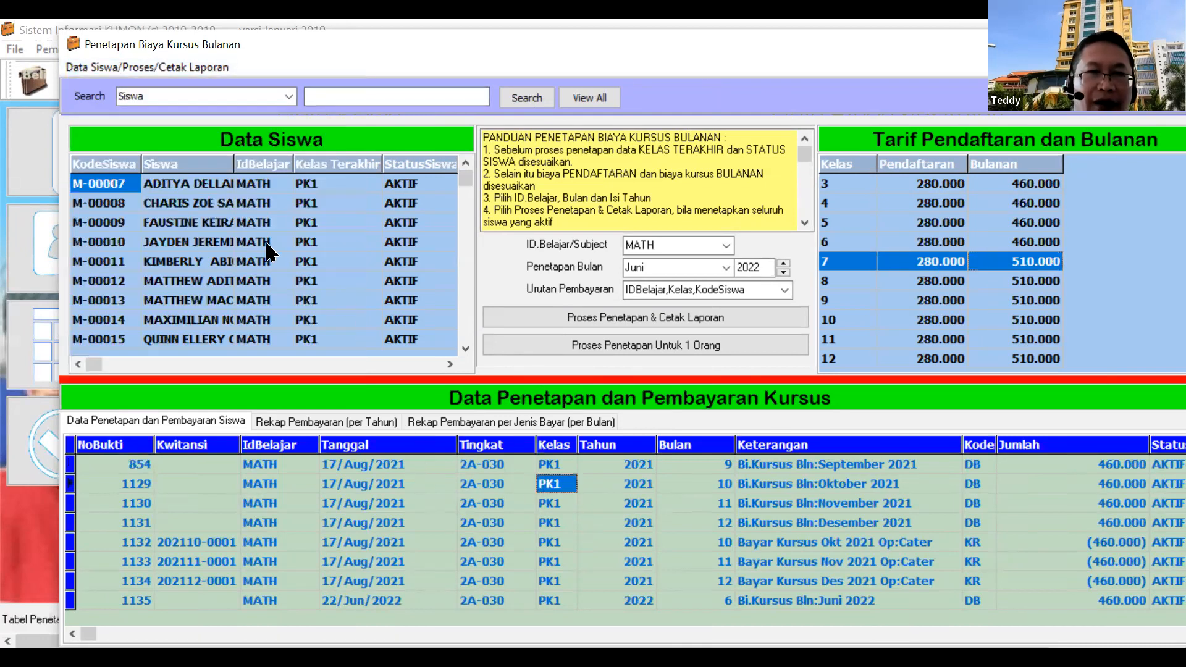
click(207, 203)
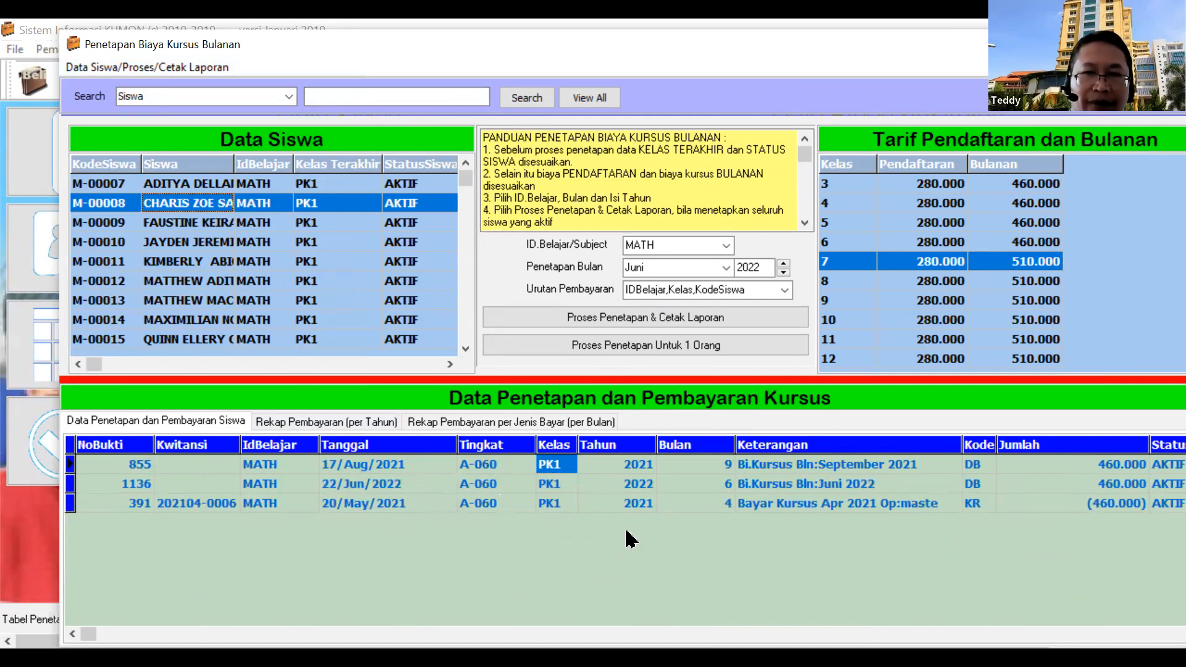
click(799, 464)
click(797, 483)
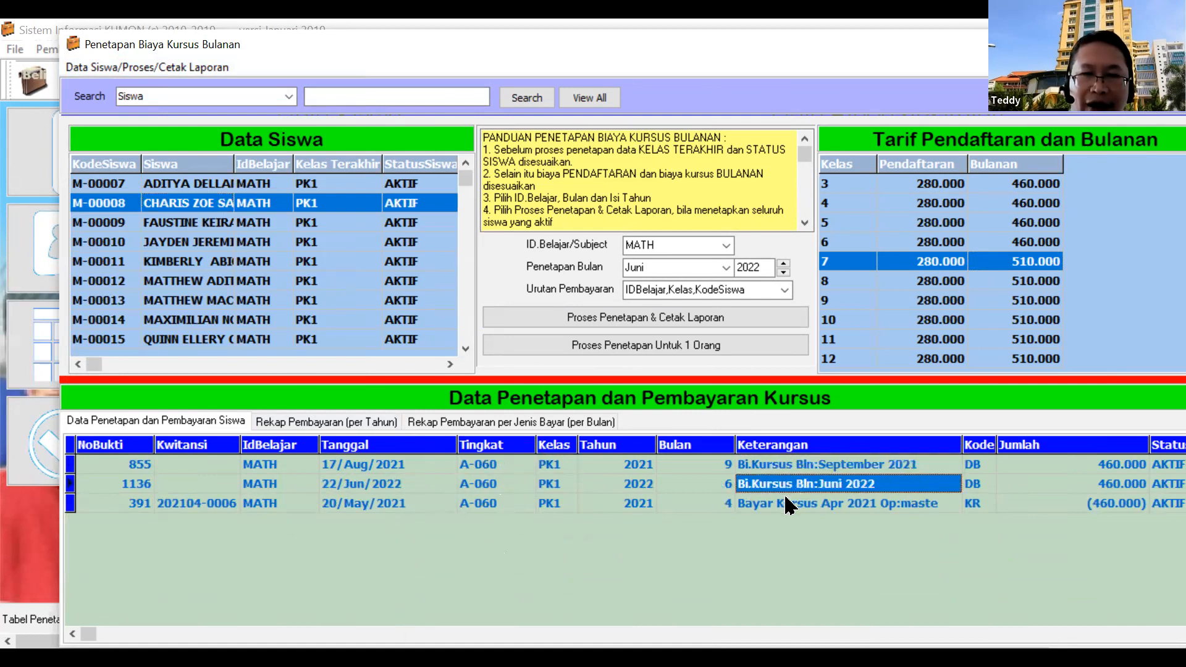
click(791, 464)
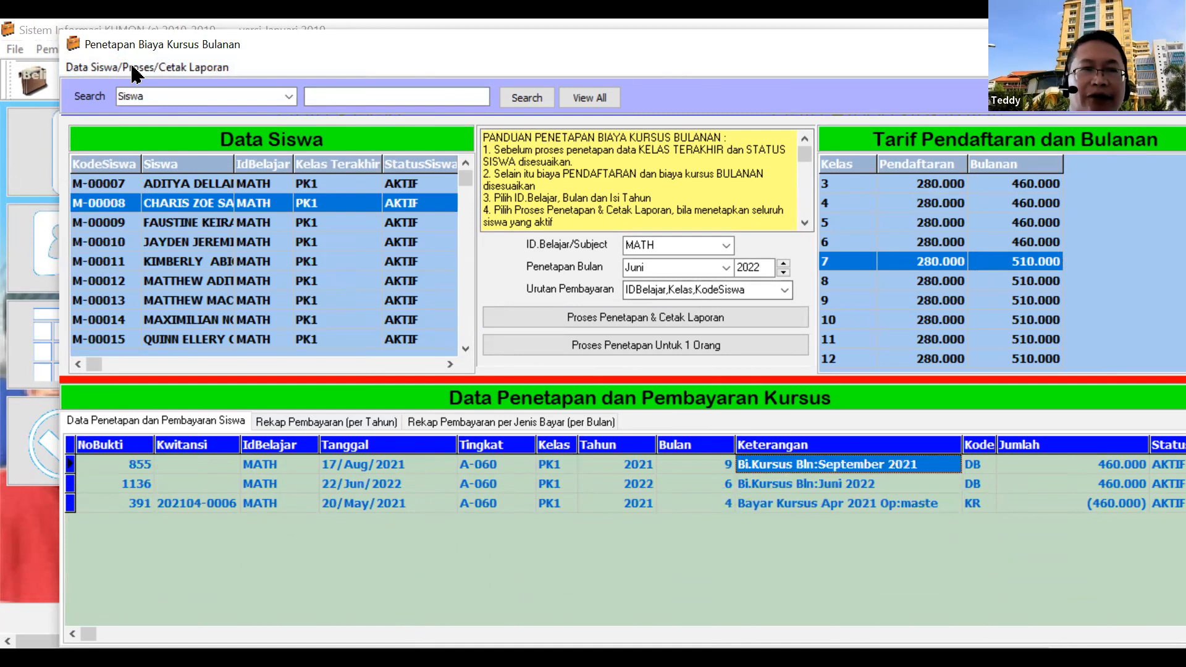
Inspect the April 2021 (460.000) payment, then select the first student and edit their status
drag(243, 53, 182, 53)
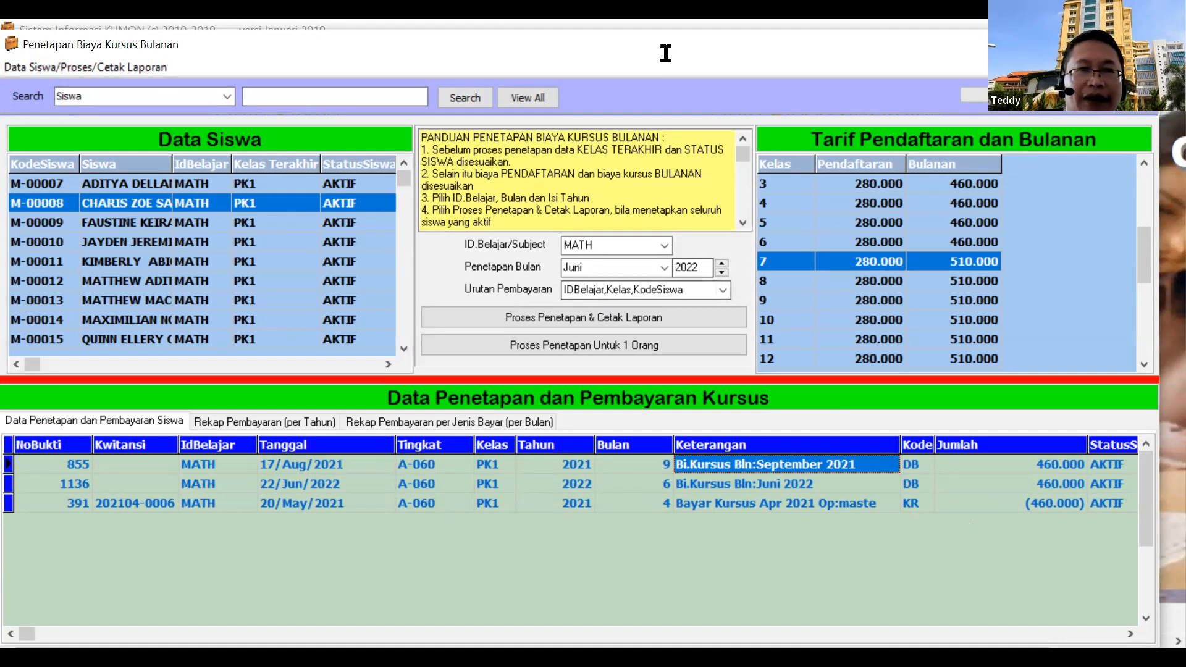
click(1010, 504)
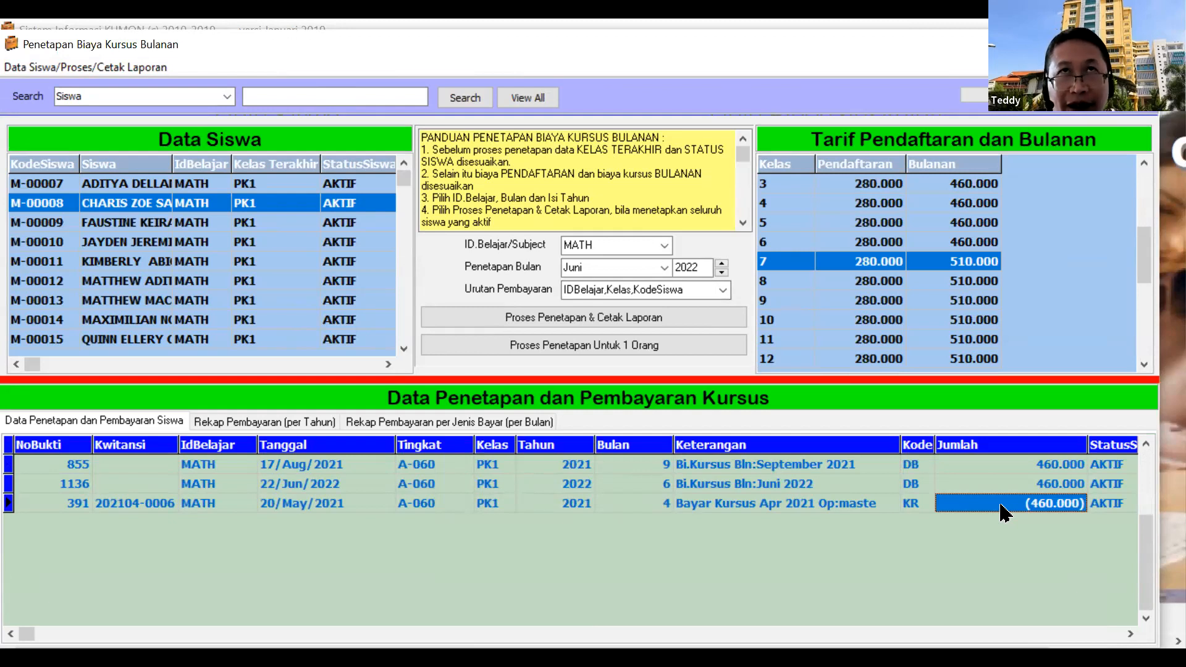
right_click(957, 503)
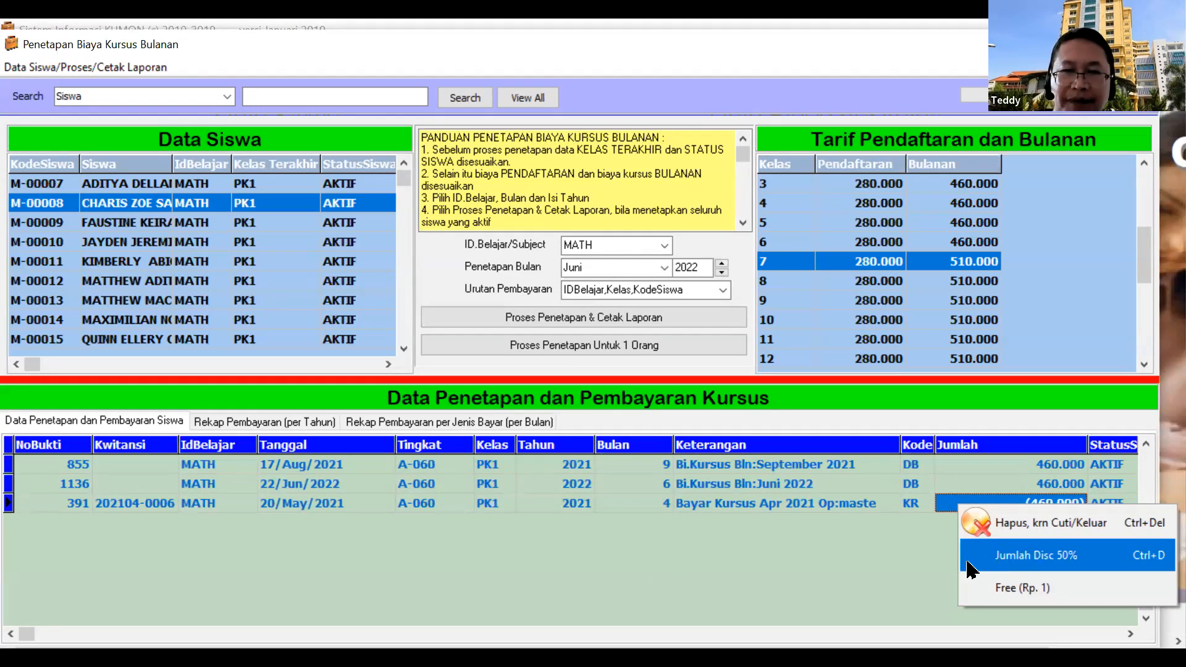
click(155, 264)
click(352, 180)
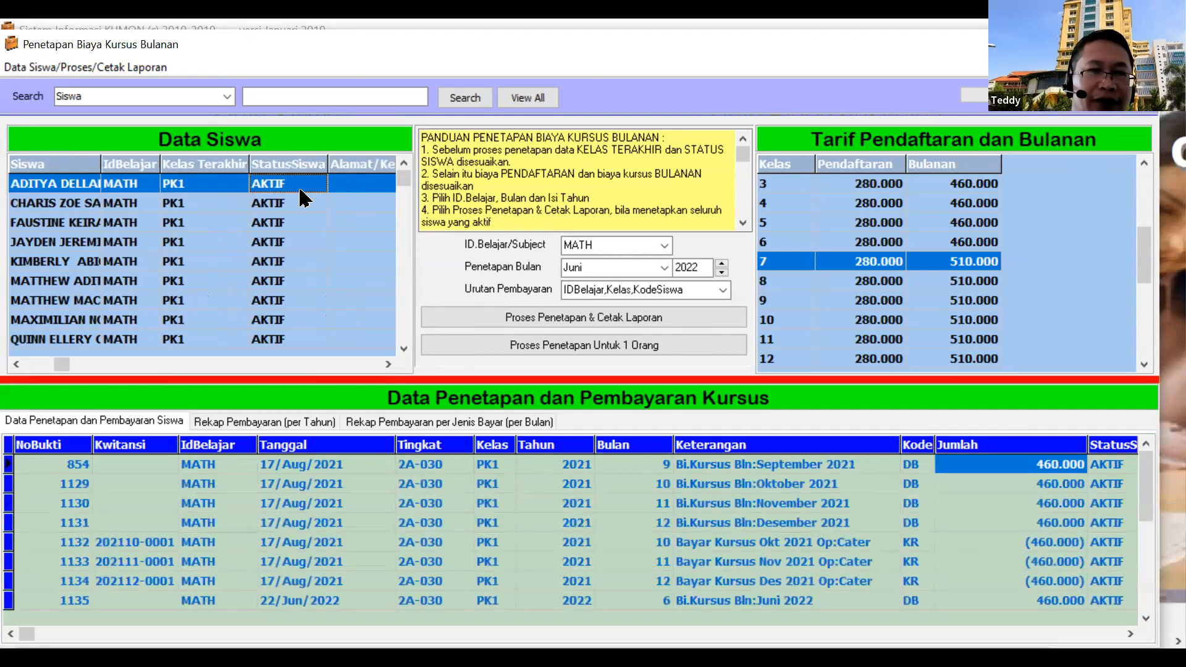
click(304, 185)
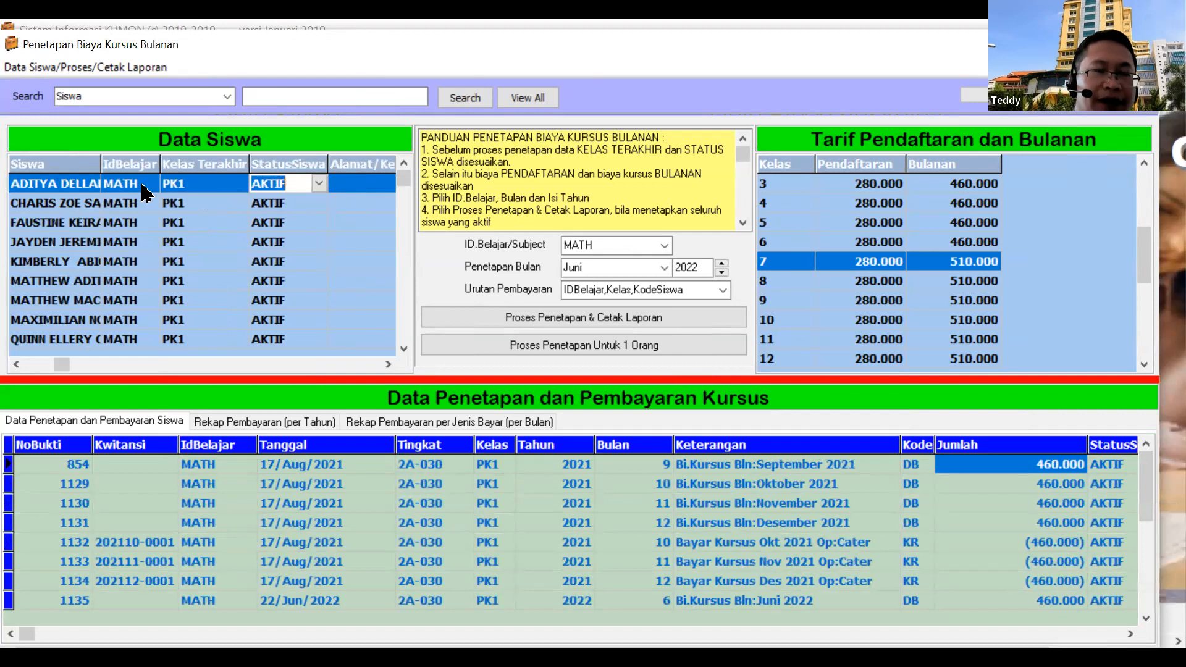
Keep the status AKTIF, maximize the monthly fee window, and sort students by status descending
click(319, 184)
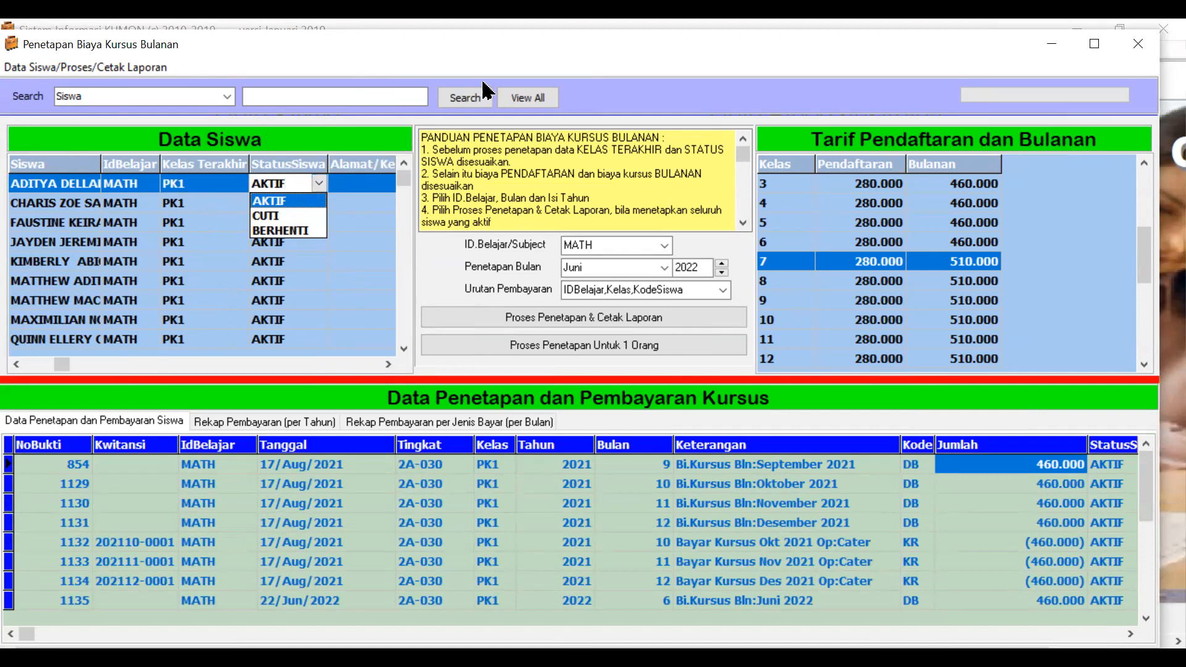
click(363, 57)
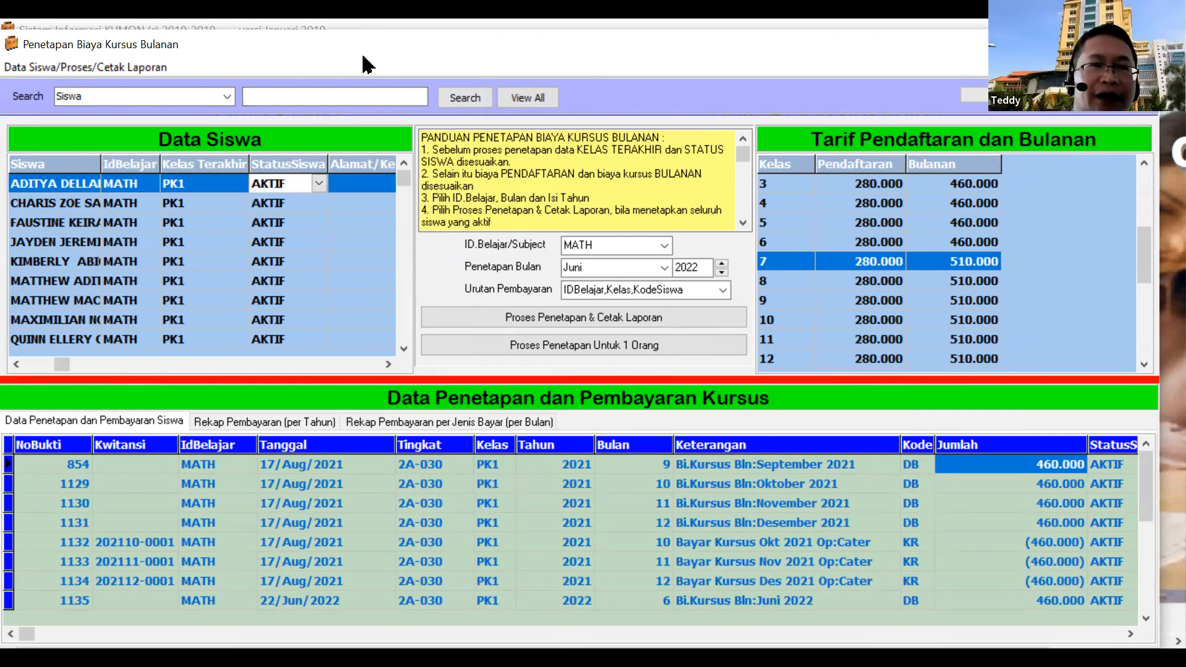
drag(364, 56, 372, 54)
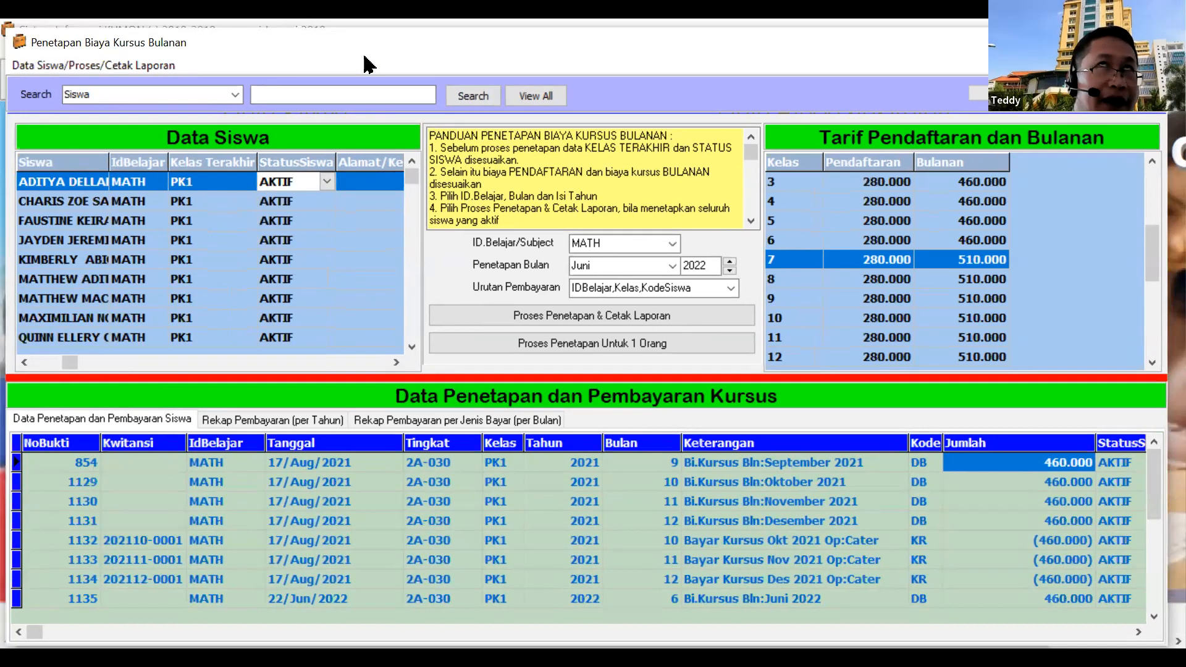
double_click(364, 56)
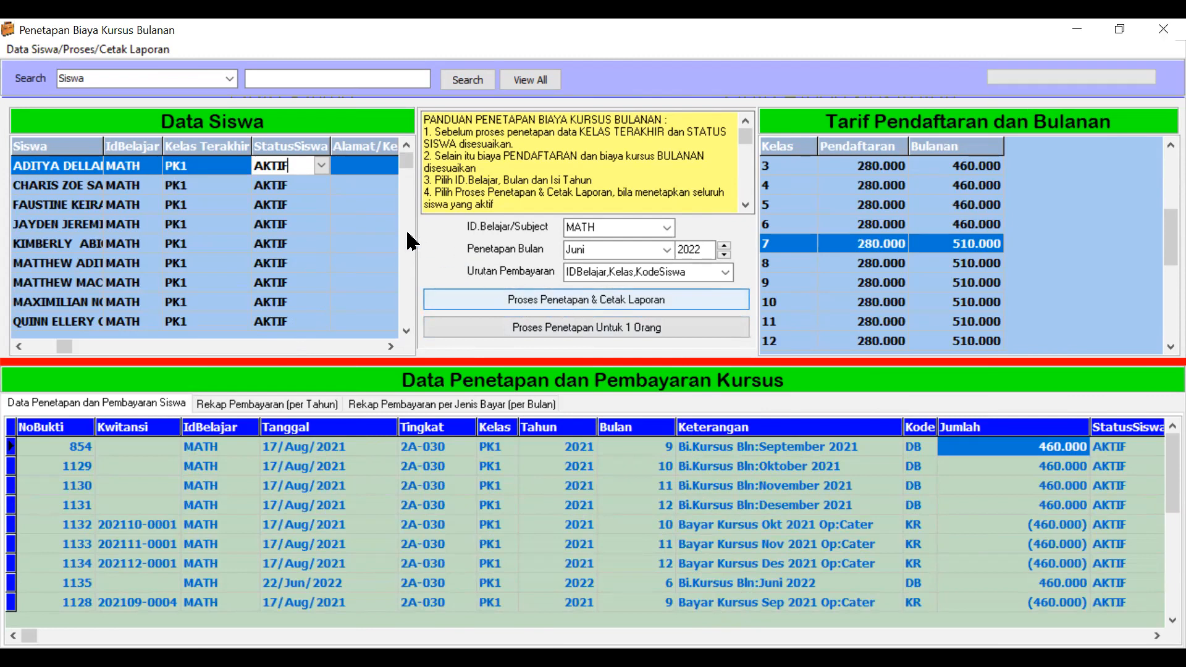
click(307, 150)
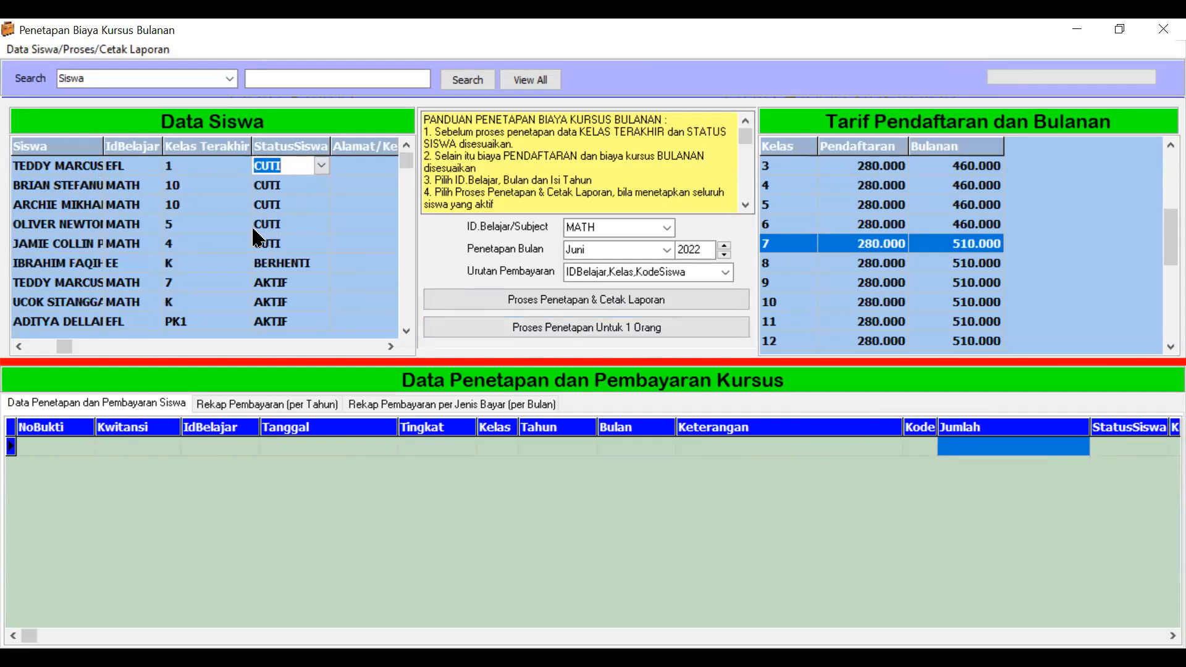
Preview the Cetak Daftar yang Belum Bayar report for MATH students
click(21, 50)
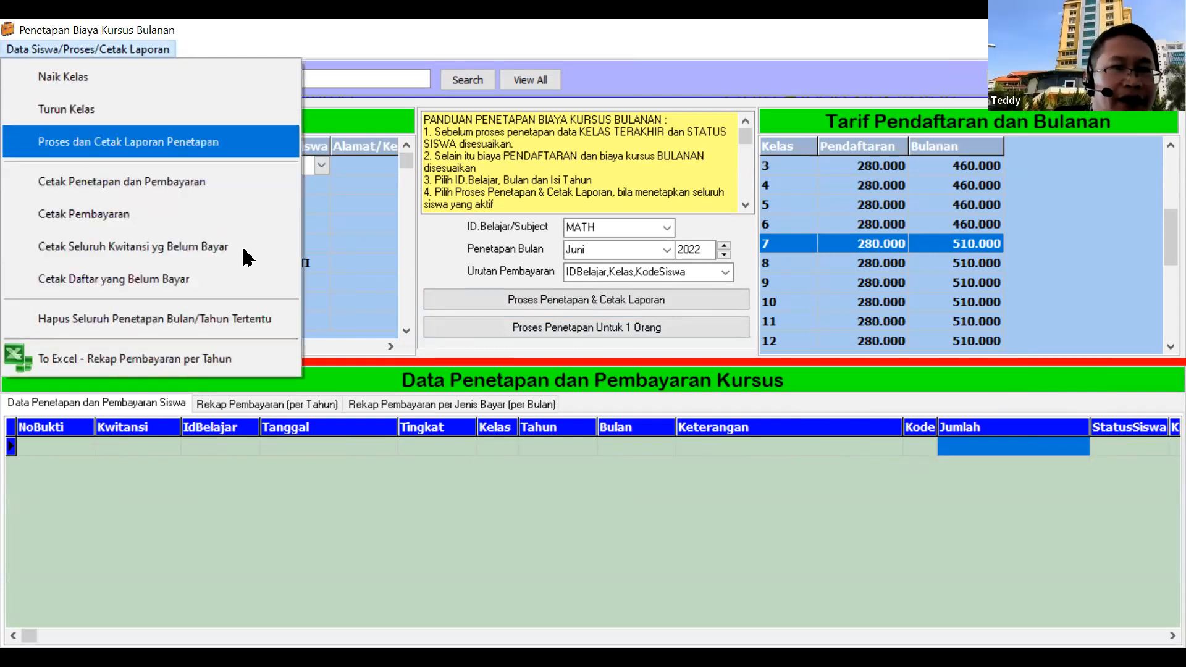
click(79, 286)
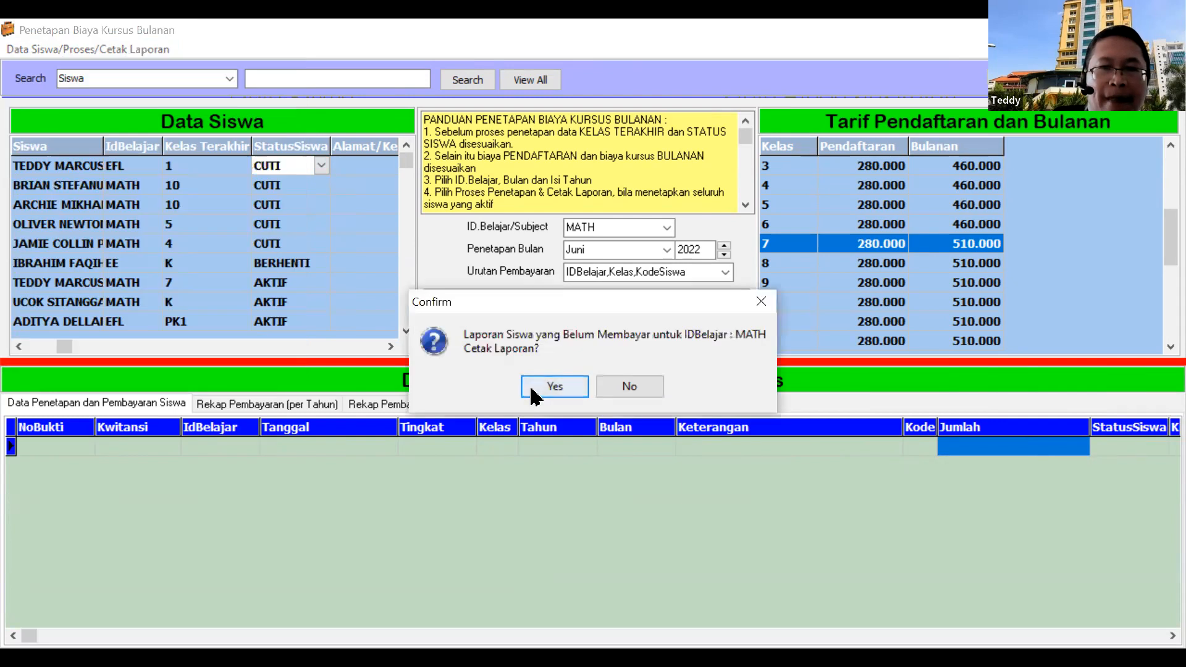
click(553, 387)
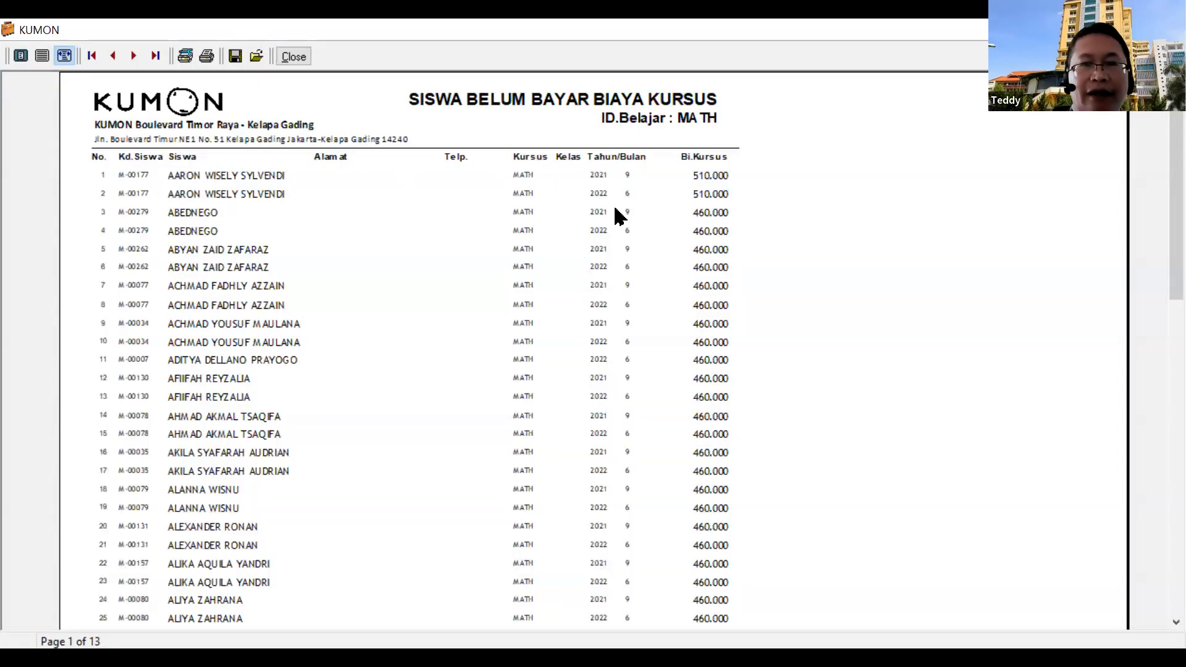
Print the unpaid list to BelumBayar.pdf, replacing the existing file
click(208, 58)
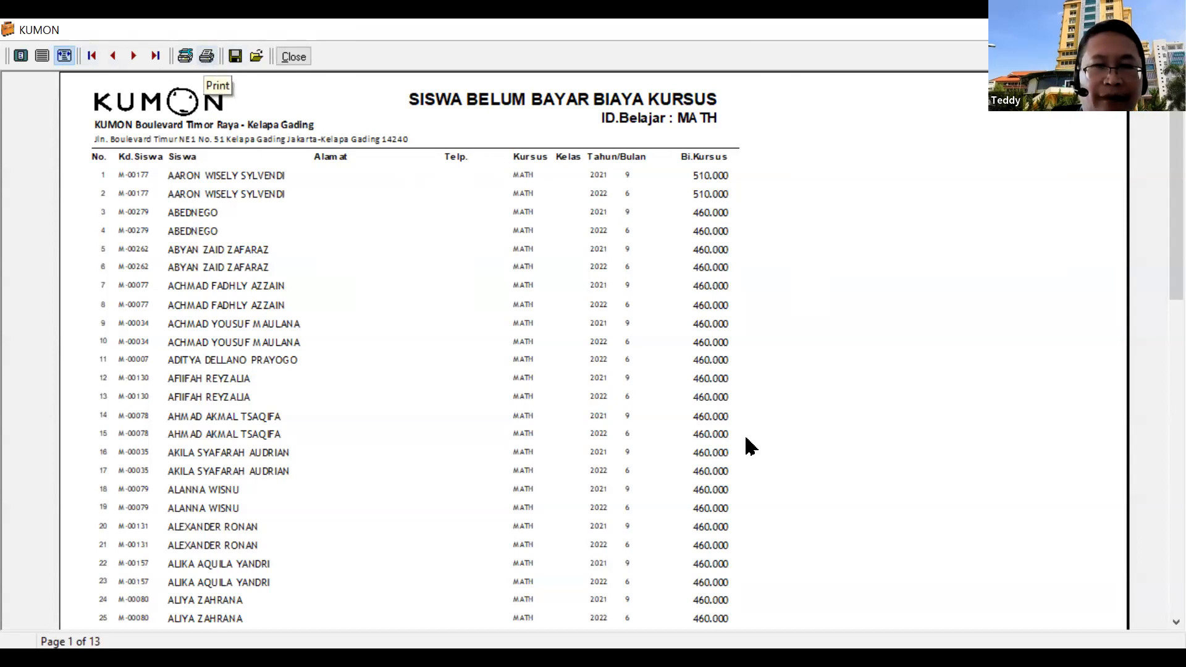
text(bELUMBA)
key(BackSpace)
key(BackSpace)
key(BackSpace)
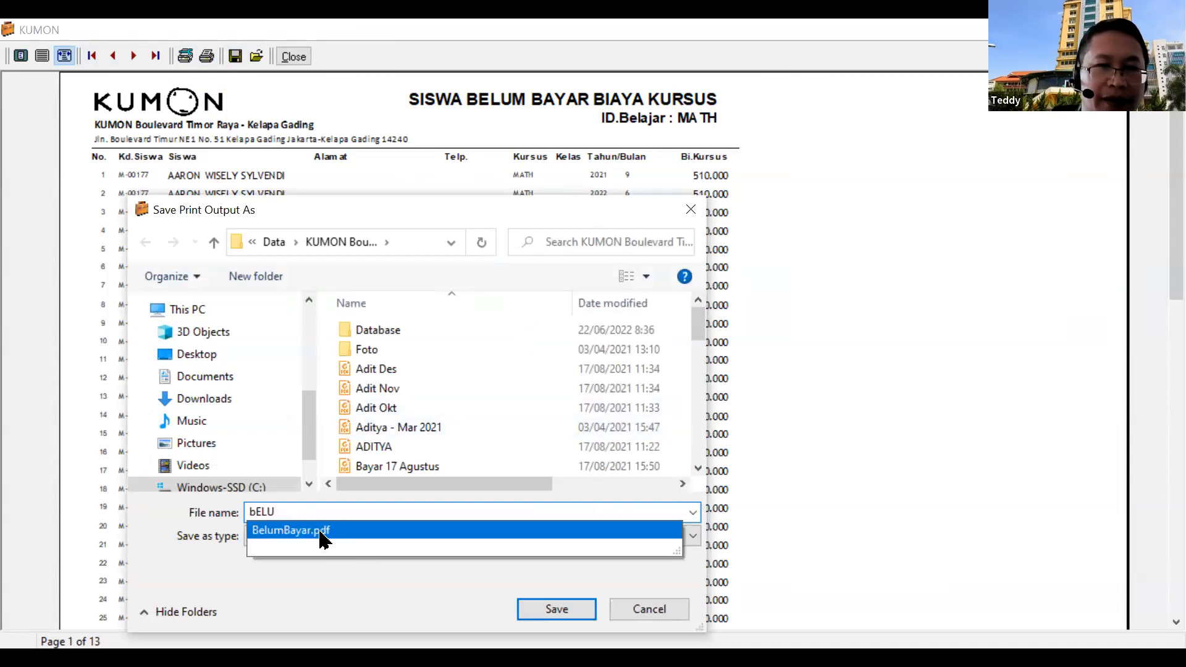
click(578, 614)
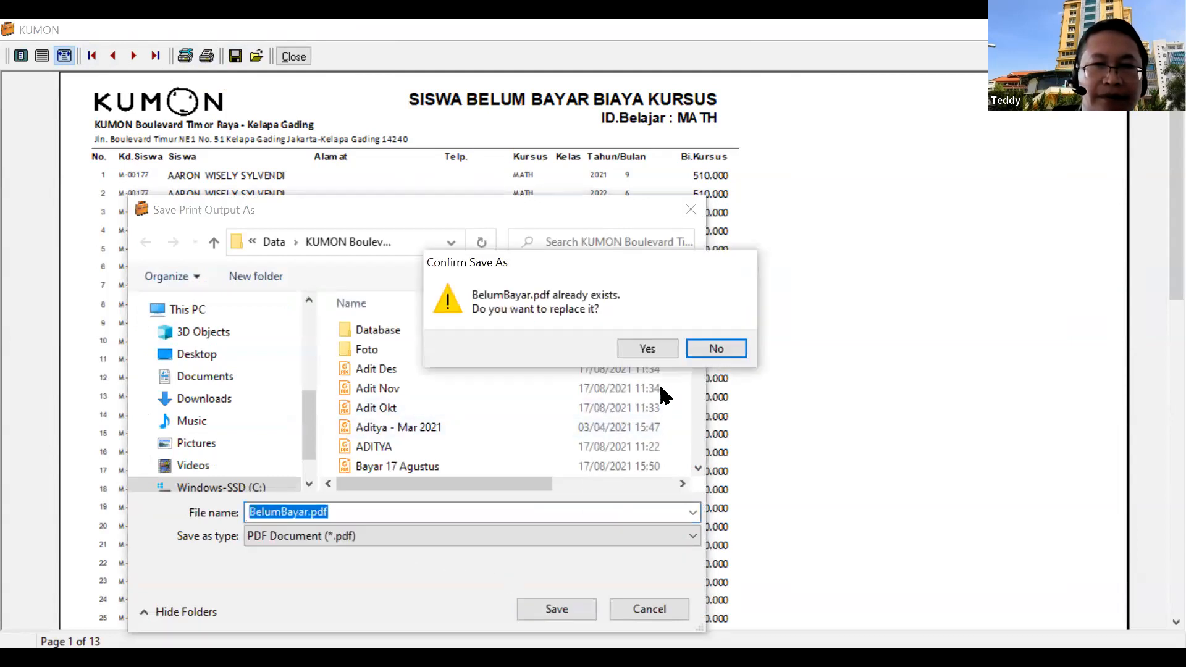
click(647, 349)
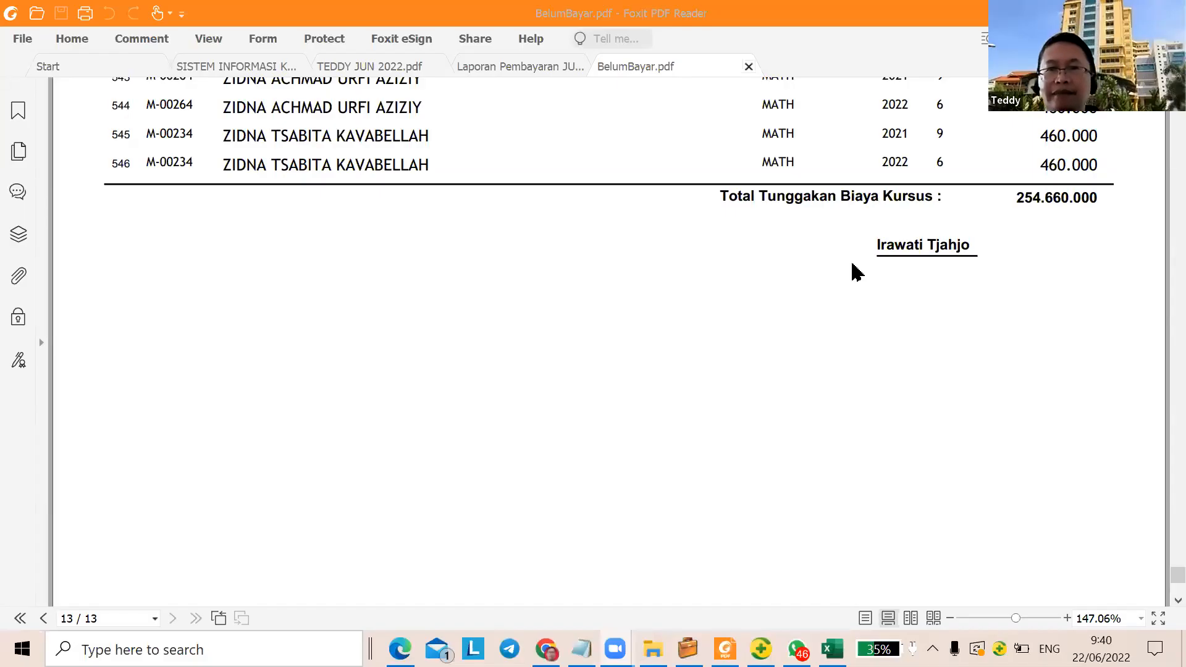
Review the last rows of BelumBayar.pdf, then return to the KUMON report preview
scroll(1067, 251, up, 3)
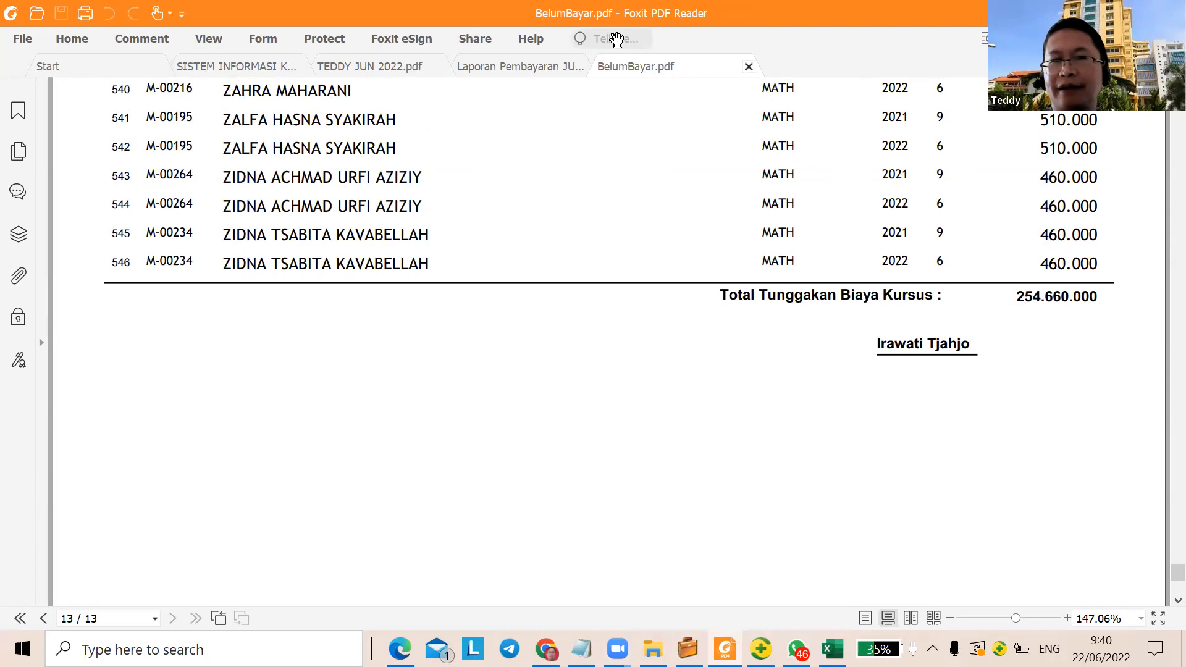
scroll(773, 233, up, 10)
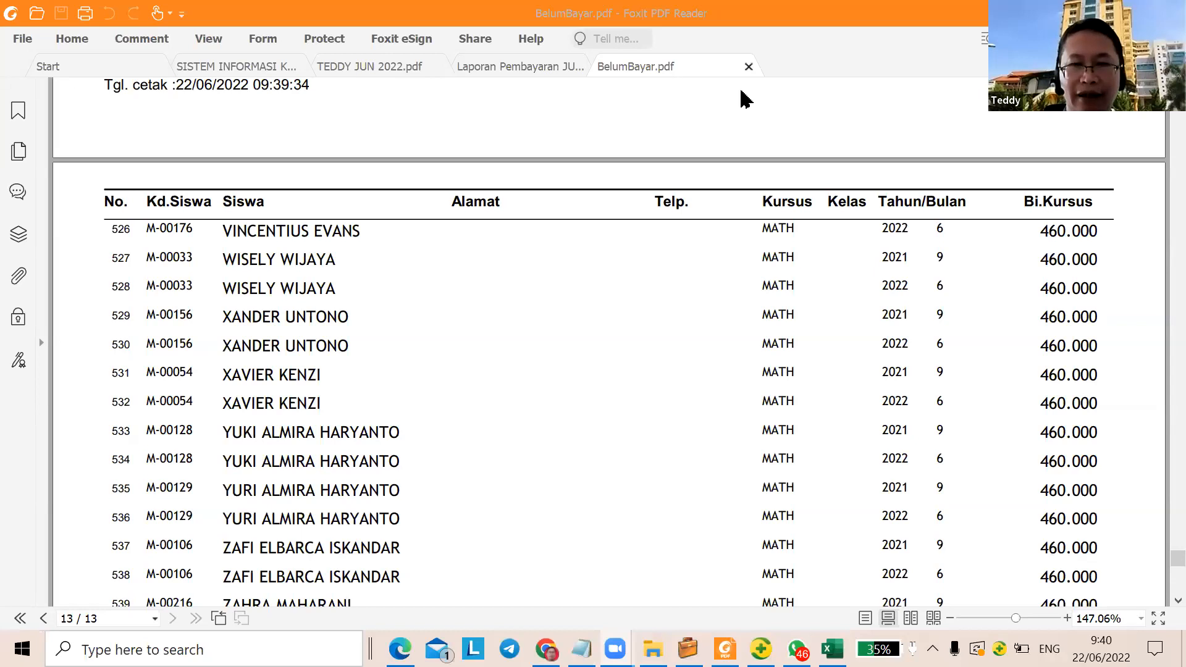
mouse_move(688, 648)
click(677, 498)
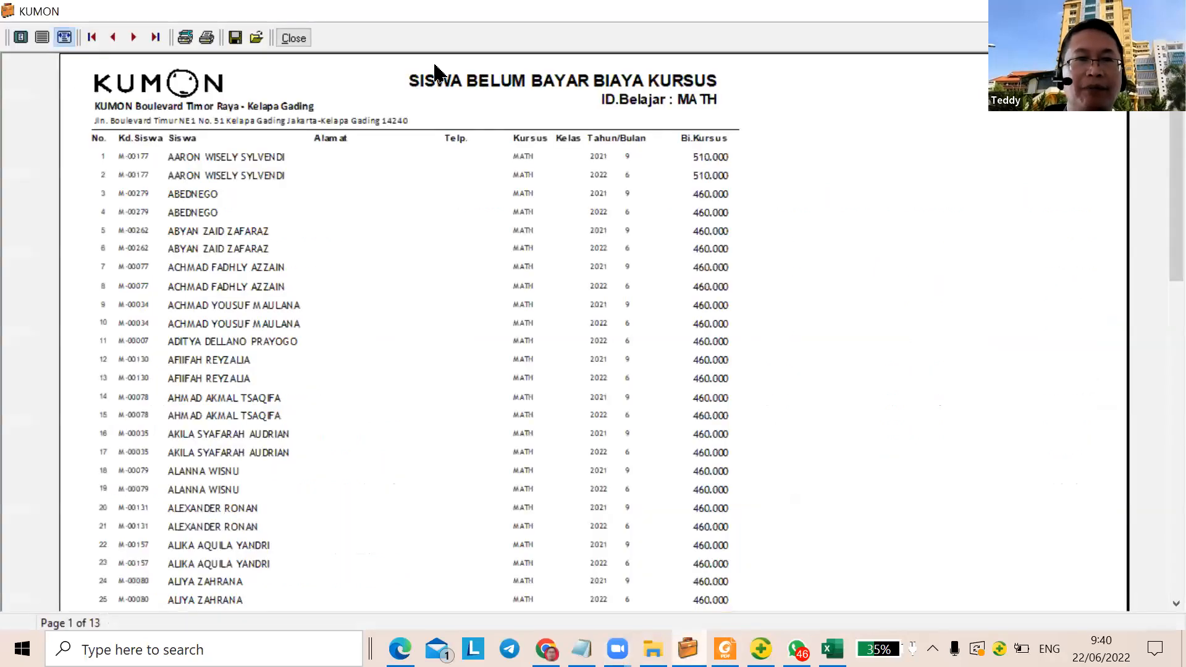
Close the preview and fee form, and run the daily payment report from 01/06/2022
click(293, 38)
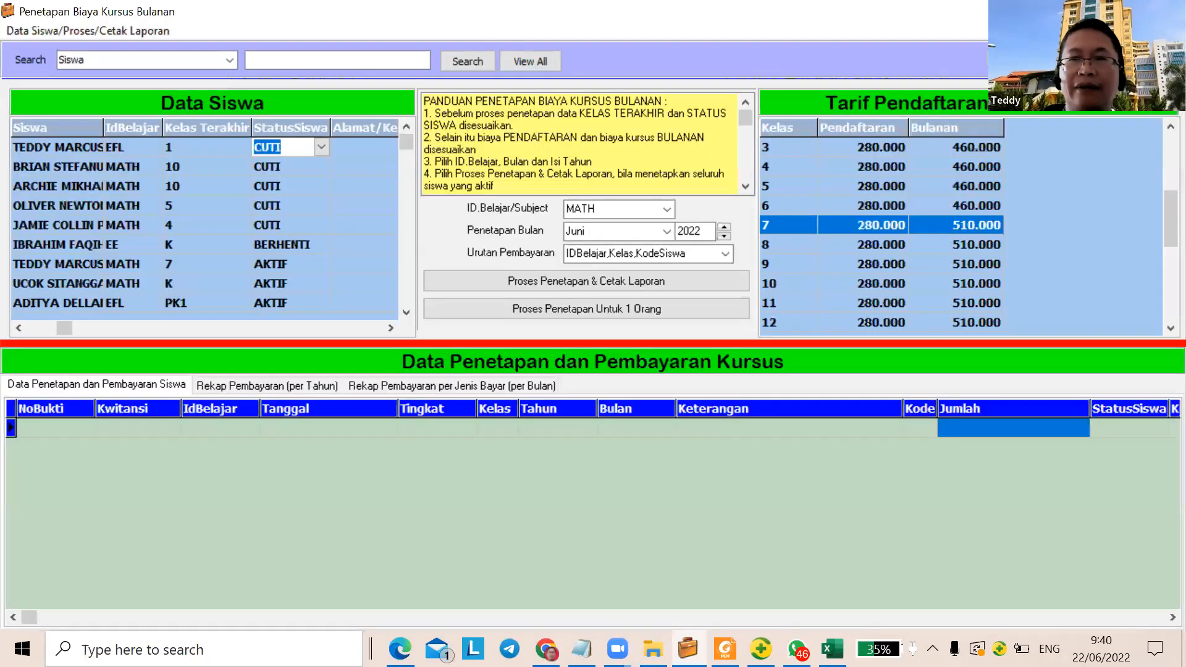
click(1172, 11)
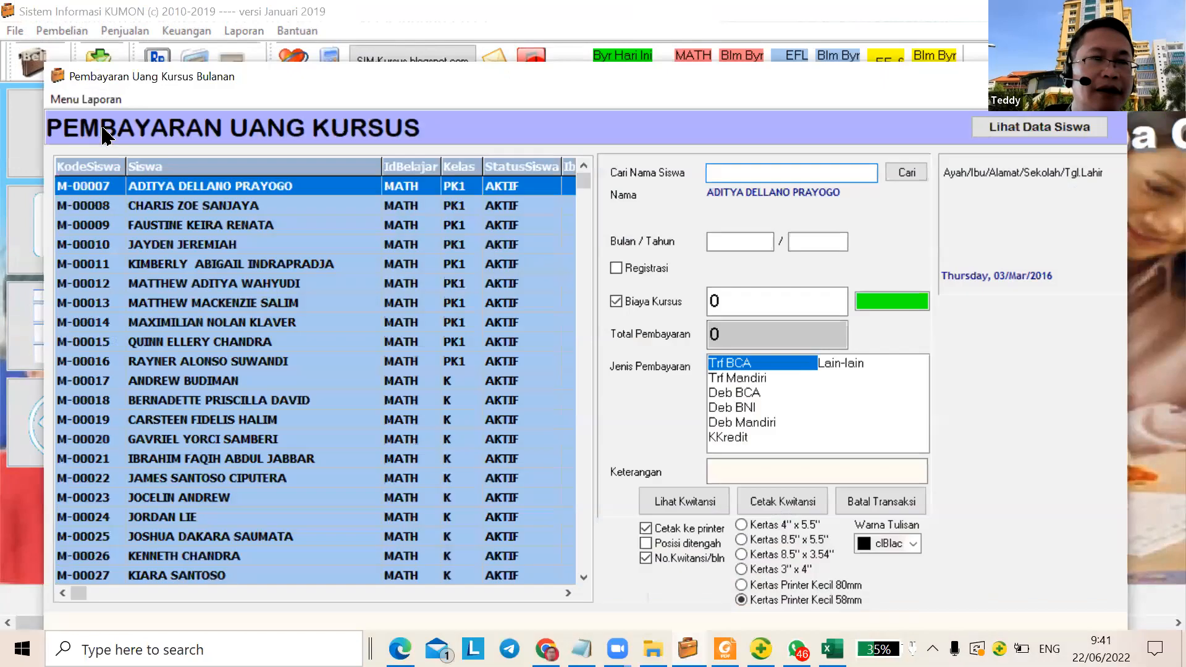
click(86, 99)
click(131, 127)
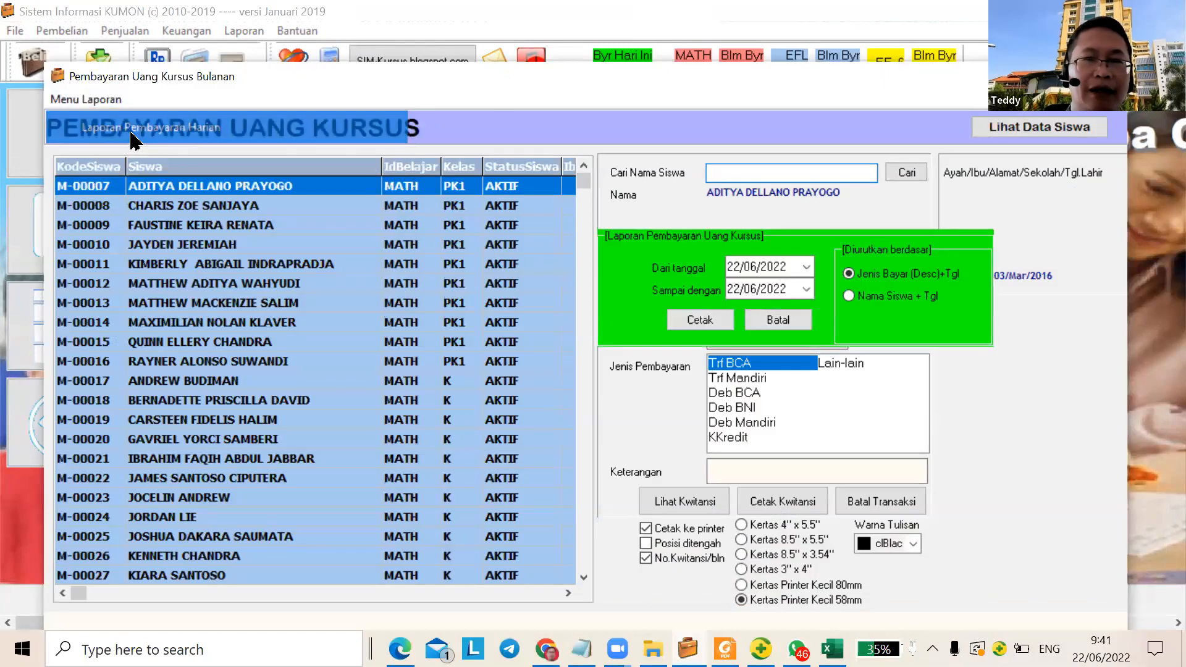
click(738, 268)
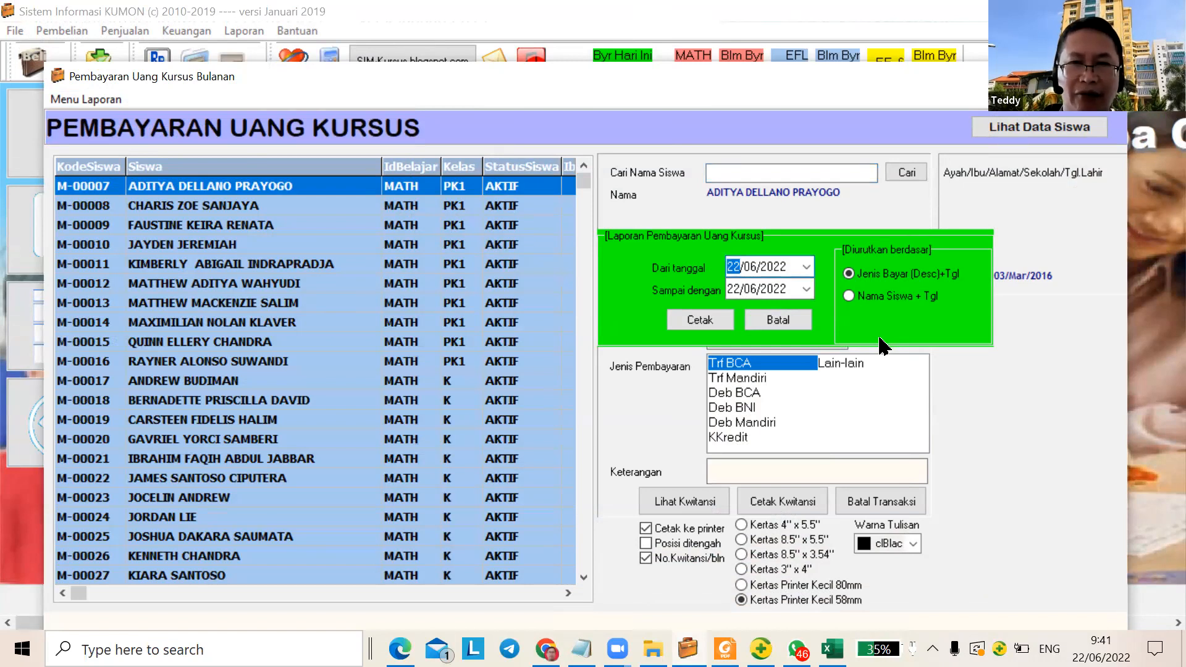
text(01)
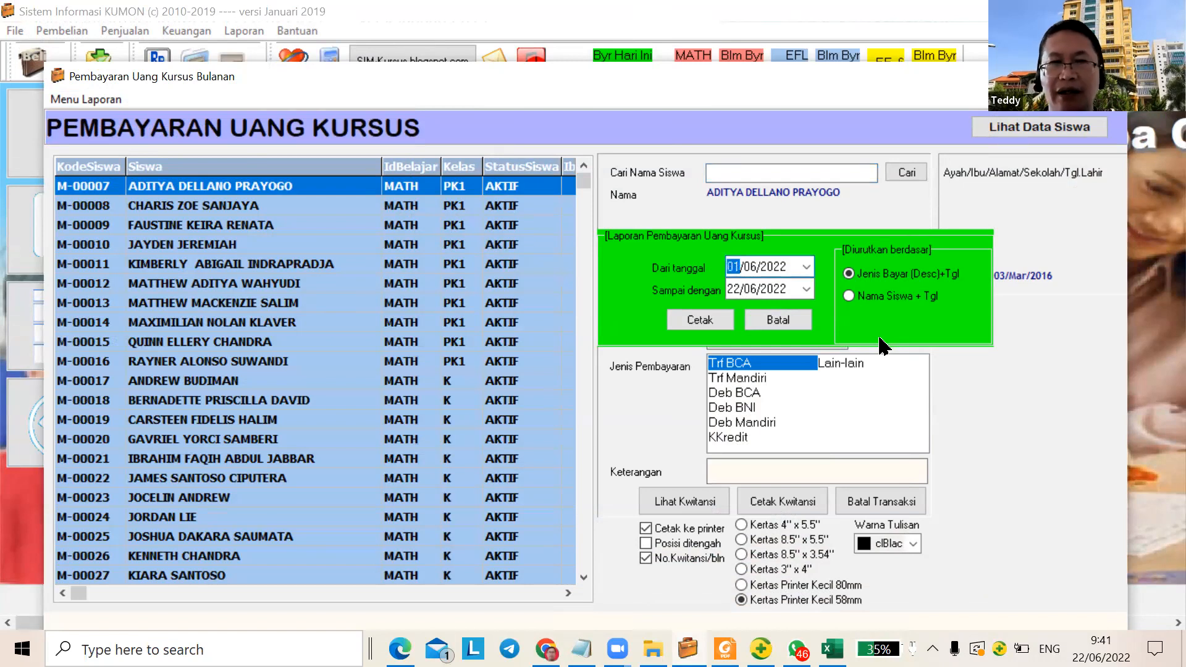
click(701, 327)
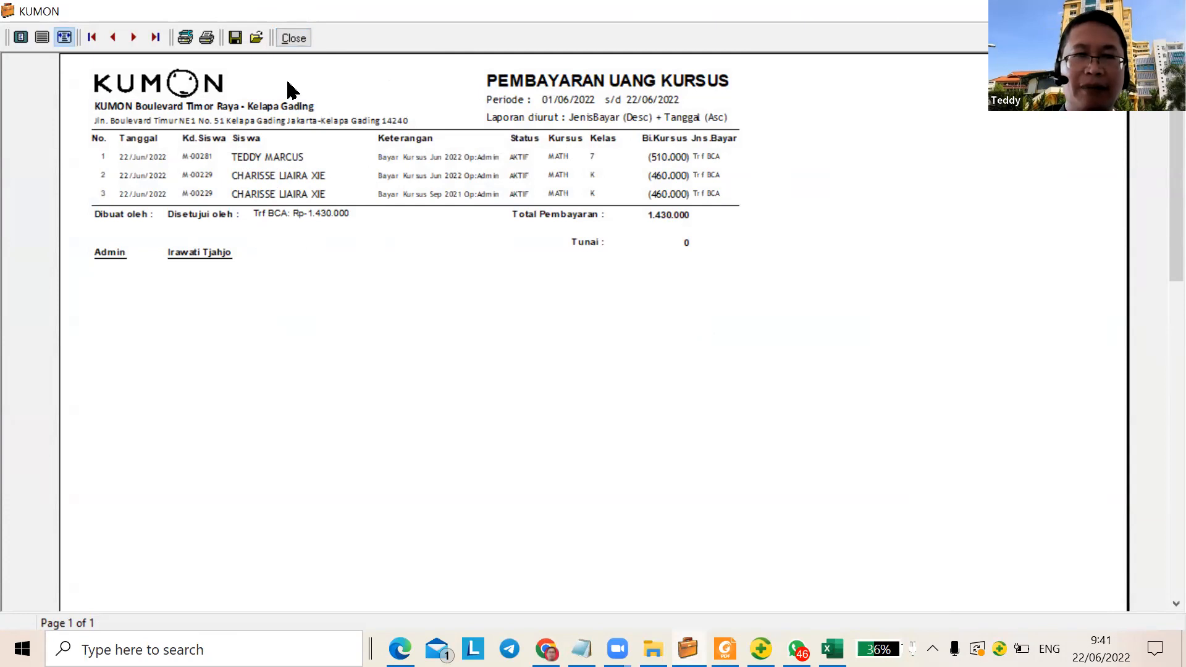
Close the 01–22/06/2022 payment report preview showing 1.430.000 in BCA transfers
click(301, 39)
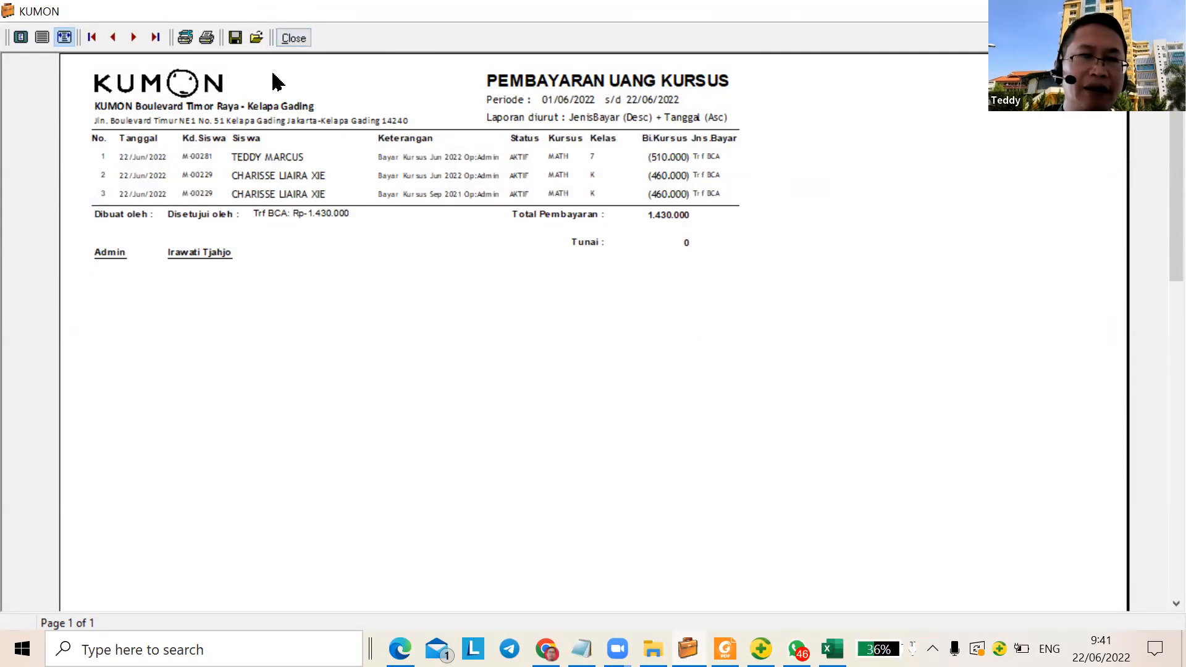
click(299, 33)
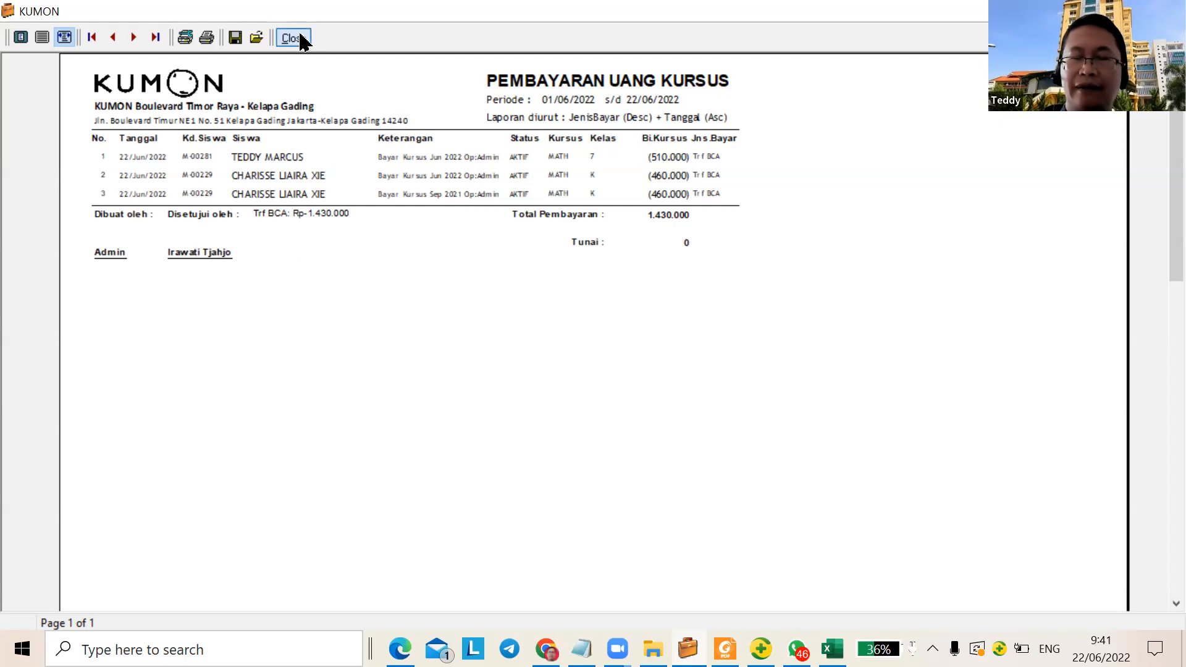